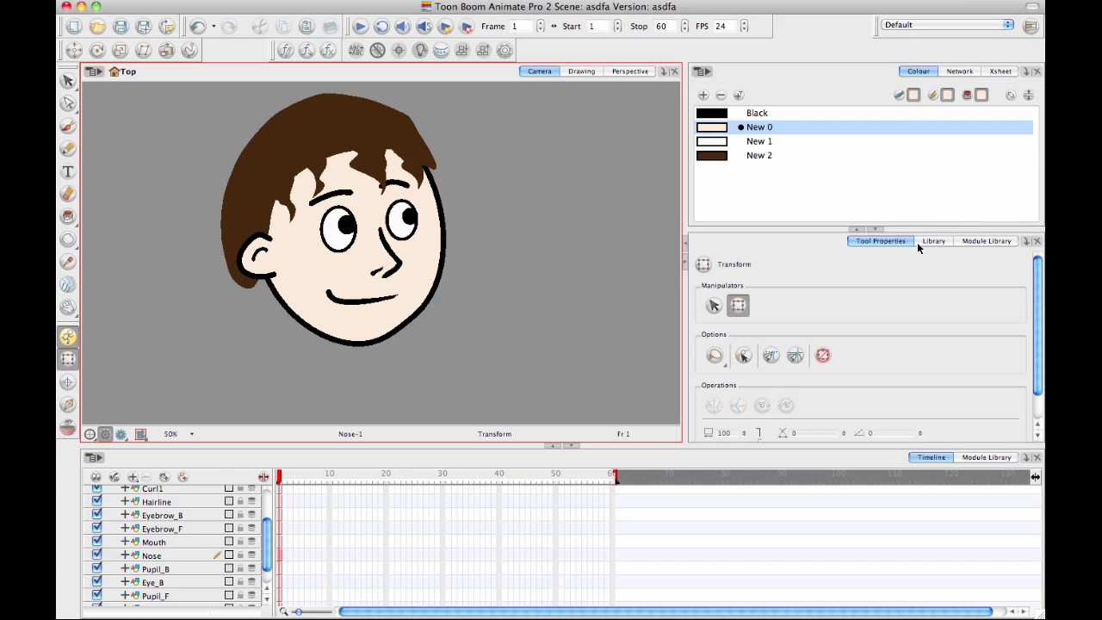
Close the Tool Properties view and enlarge the timeline so that more of the layer list fits
{"action": "left_click", "coordinate": [876, 230]}
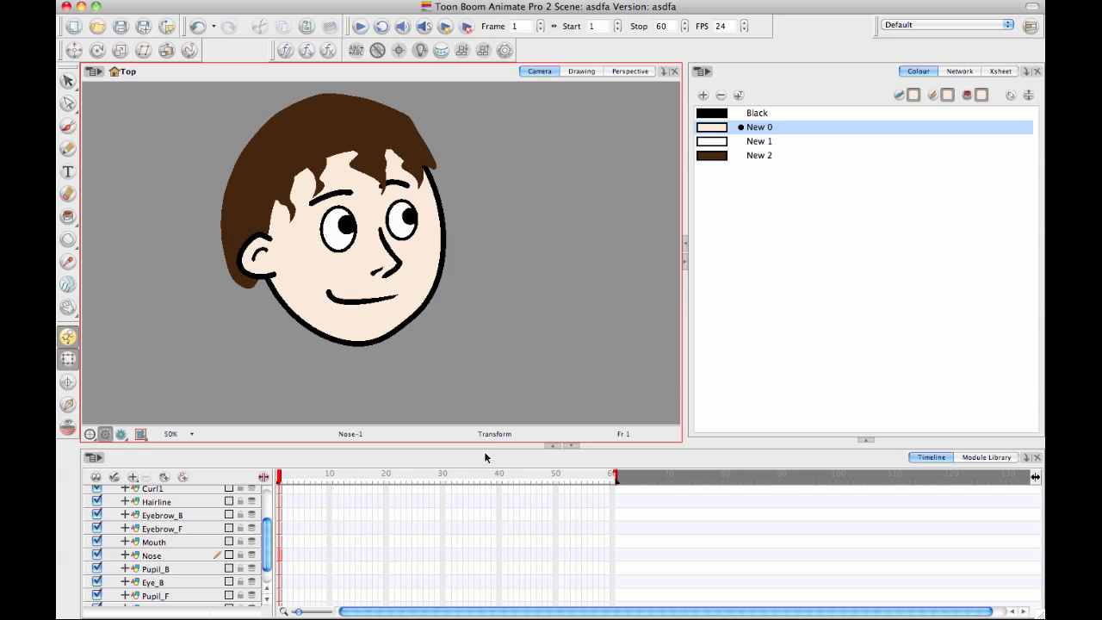
{"action": "left_click_drag", "start_coordinate": [485, 444], "coordinate": [473, 392]}
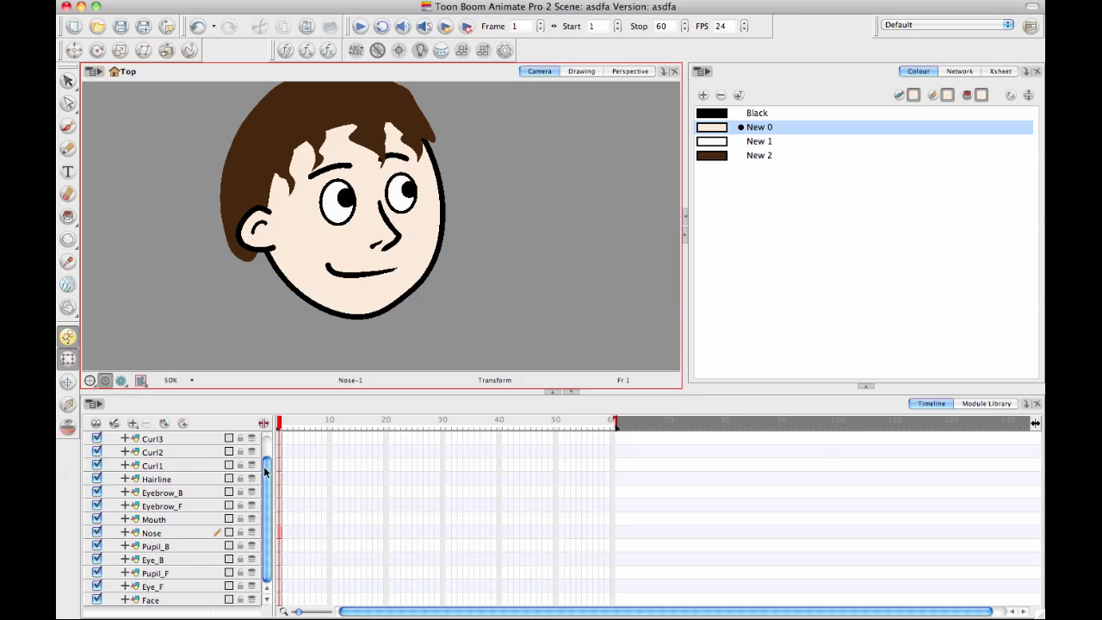
{"action": "left_click_drag", "start_coordinate": [263, 466], "coordinate": [270, 514]}
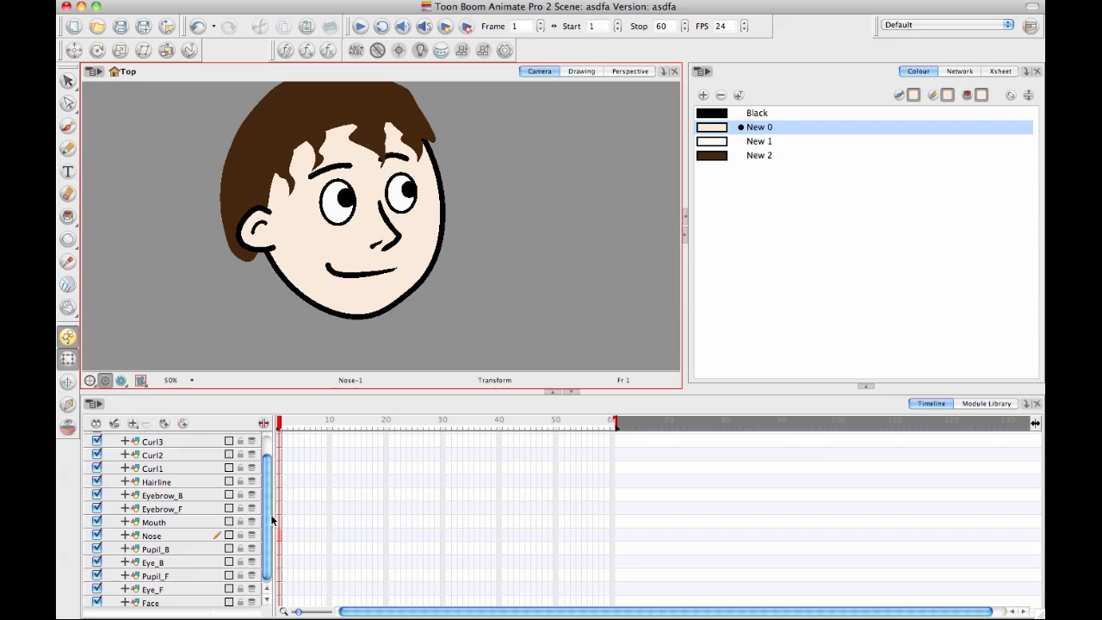
Toggle the Face layer's visibility off and on to check which part of the head it holds
{"action": "left_click", "coordinate": [96, 600]}
{"action": "left_click", "coordinate": [96, 600]}
{"action": "left_click", "coordinate": [96, 600]}
{"action": "left_click", "coordinate": [97, 599]}
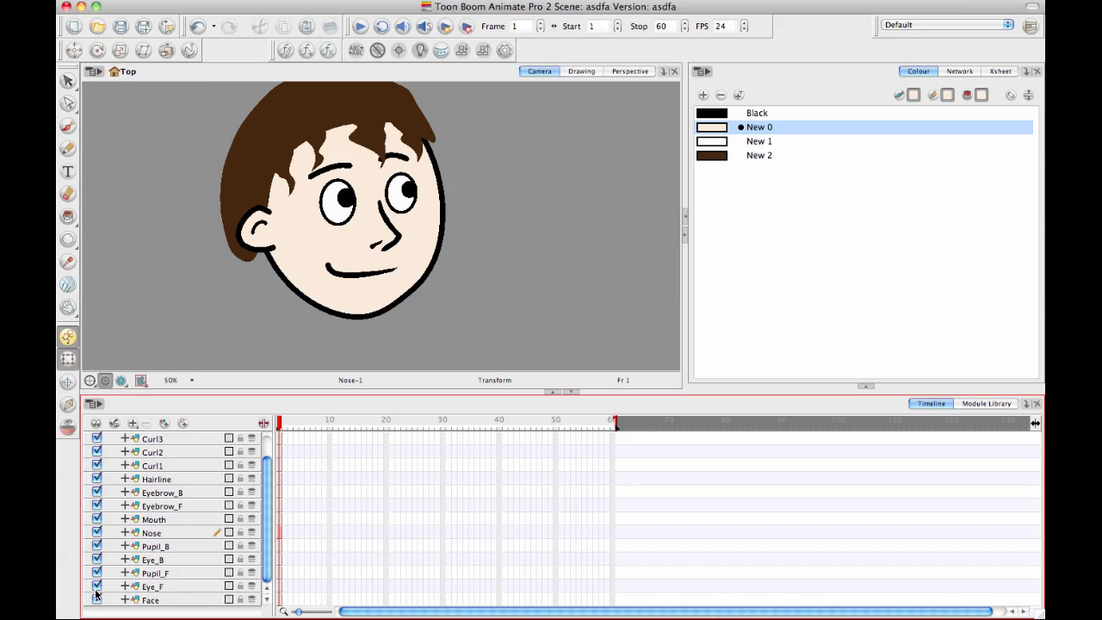
Examine the artwork of the individual layers one by one in the Drawing view, from Face up to Ear
{"action": "left_click", "coordinate": [589, 69]}
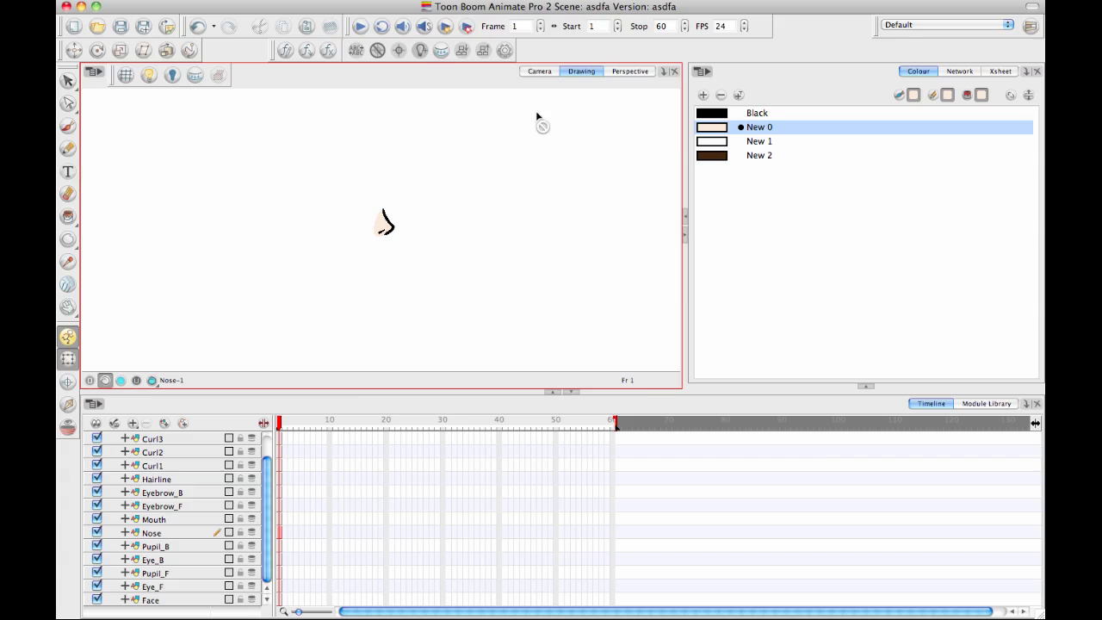
{"action": "left_click", "coordinate": [171, 601]}
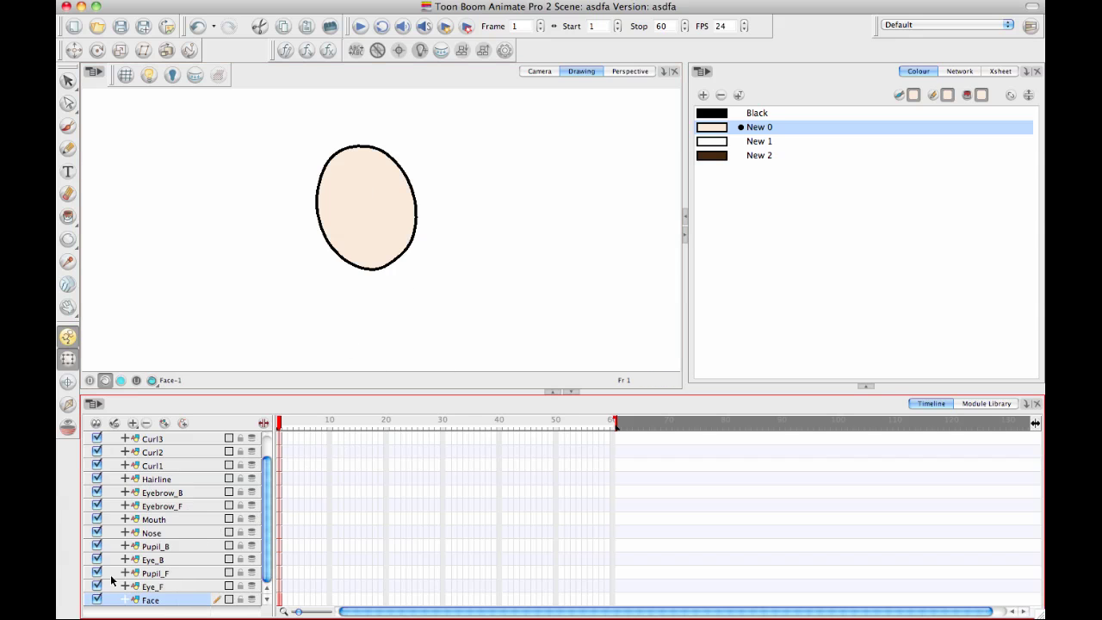
{"action": "left_click", "coordinate": [165, 586]}
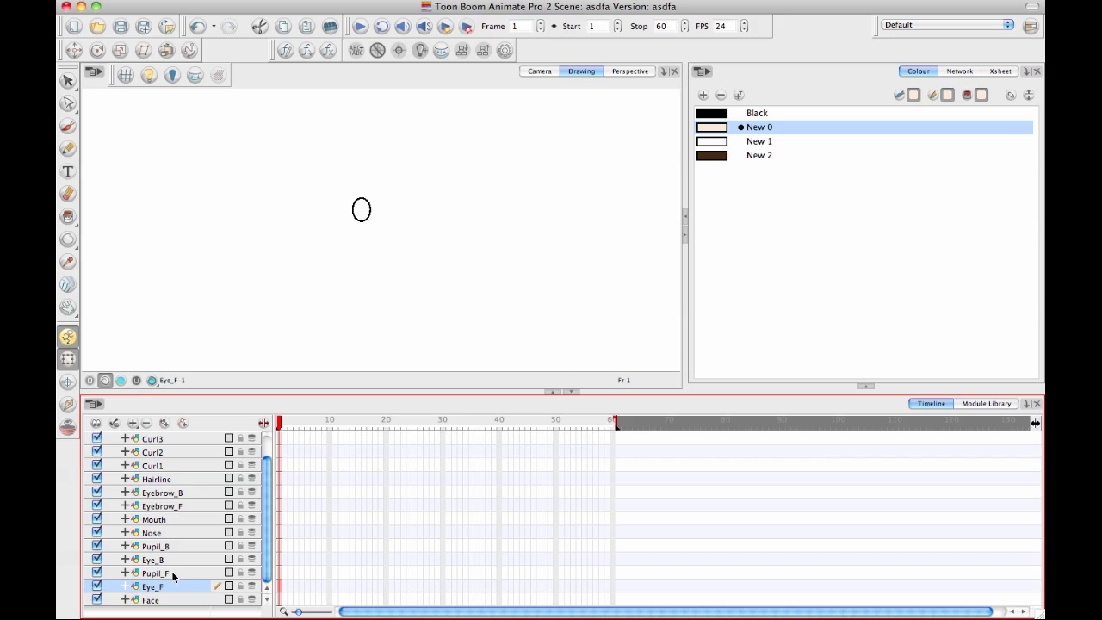
{"action": "left_click", "coordinate": [174, 573]}
{"action": "left_click", "coordinate": [178, 560]}
{"action": "left_click", "coordinate": [178, 547]}
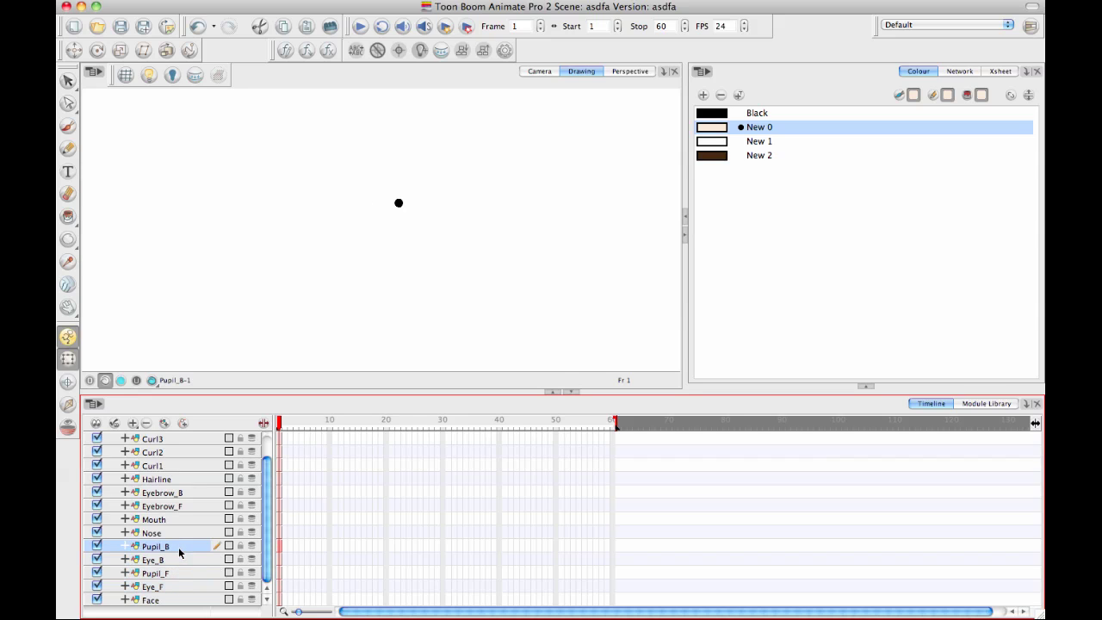
{"action": "left_click", "coordinate": [178, 532]}
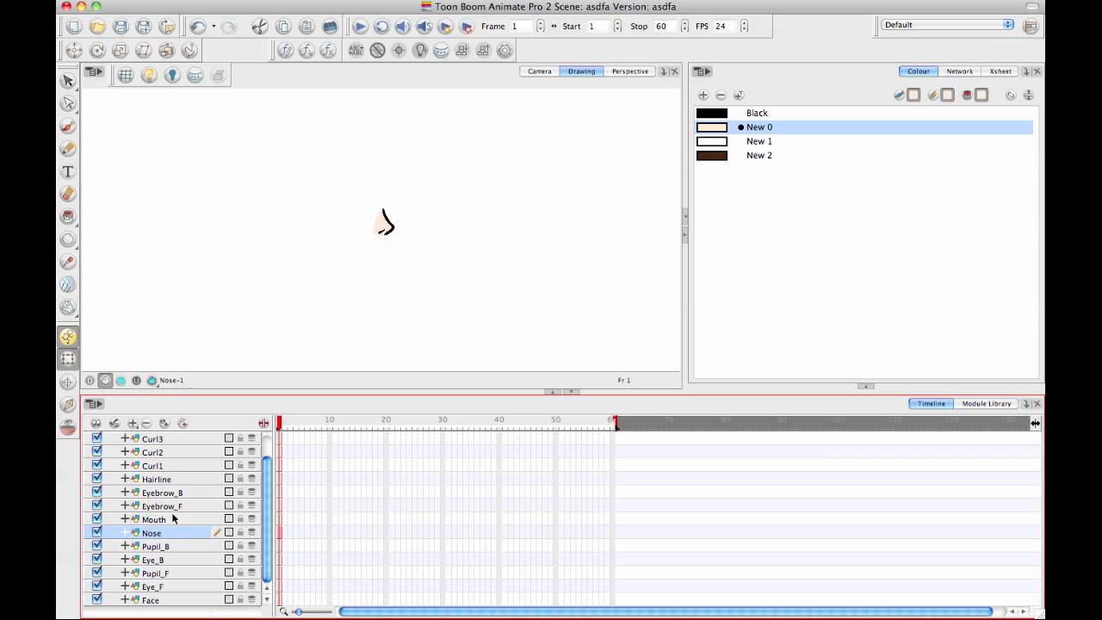
{"action": "left_click", "coordinate": [173, 519]}
{"action": "left_click", "coordinate": [178, 506]}
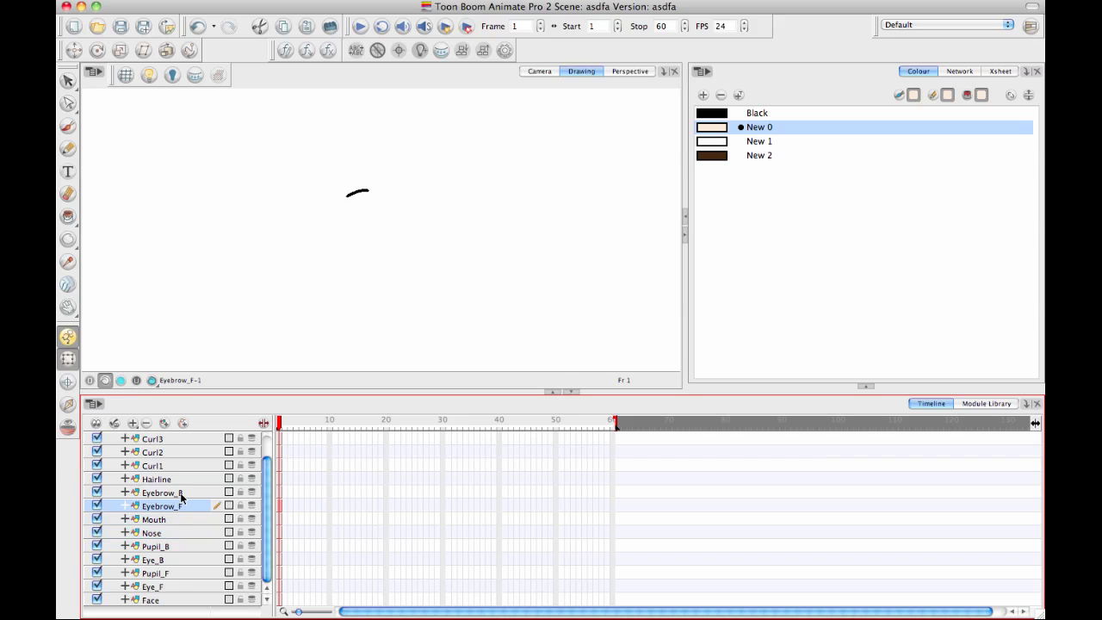
{"action": "left_click", "coordinate": [182, 494]}
{"action": "left_click", "coordinate": [180, 479]}
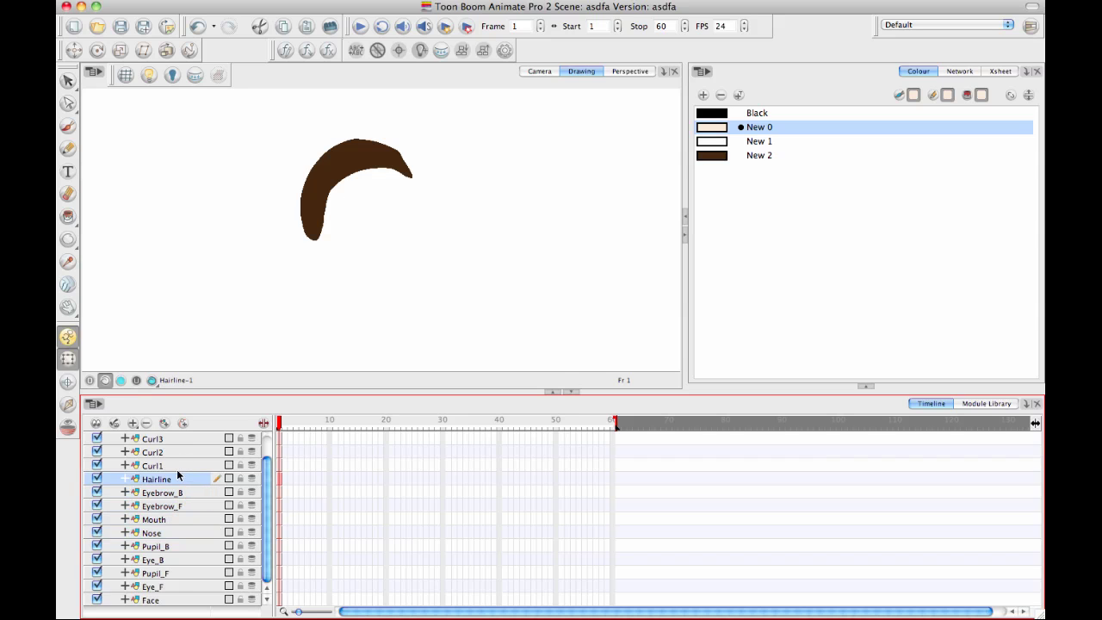
{"action": "left_click", "coordinate": [178, 465]}
{"action": "left_click", "coordinate": [178, 452]}
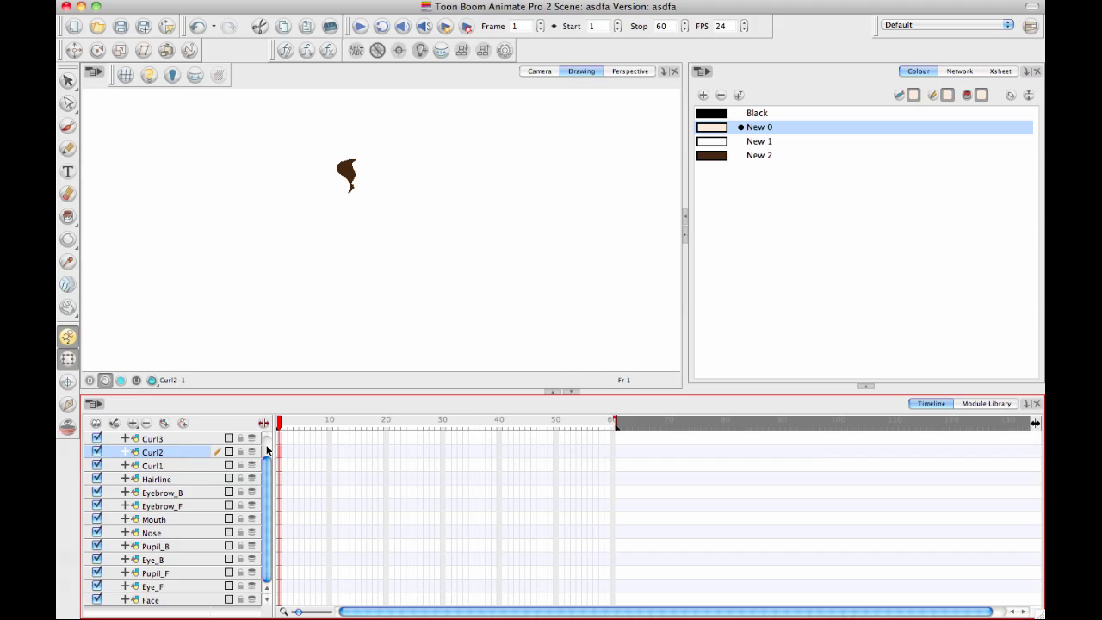
{"action": "scroll", "coordinate": [194, 448], "scroll_direction": "up", "scroll_amount": 2}
{"action": "left_click", "coordinate": [172, 465]}
{"action": "left_click", "coordinate": [172, 452]}
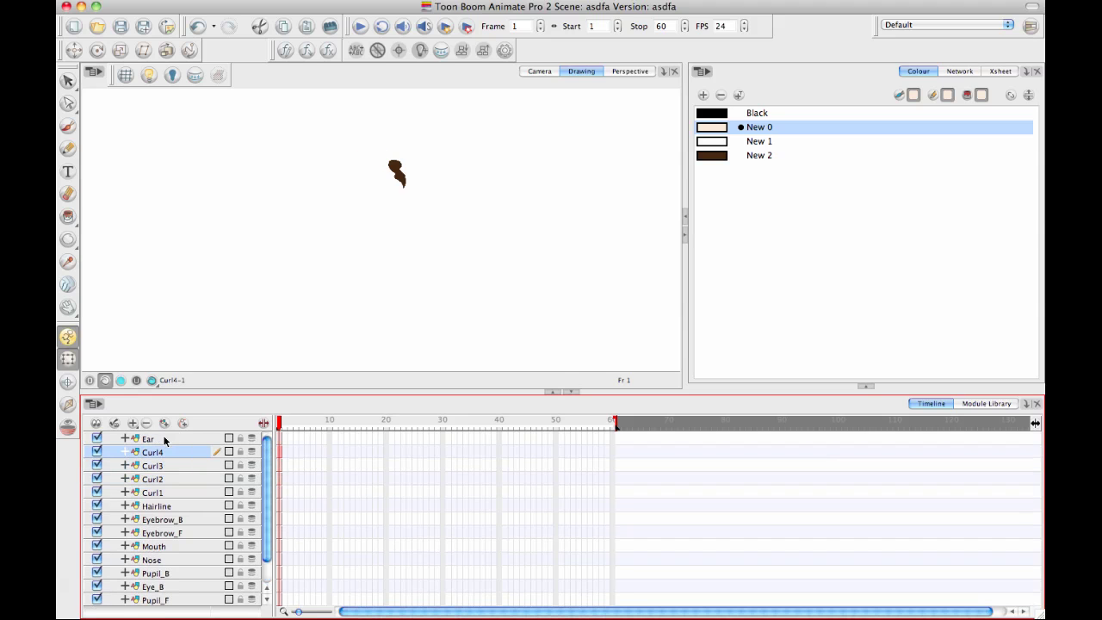
{"action": "left_click", "coordinate": [164, 440]}
Add a parent peg to every layer of the head, from Ear down to Face
{"action": "left_click", "coordinate": [539, 70]}
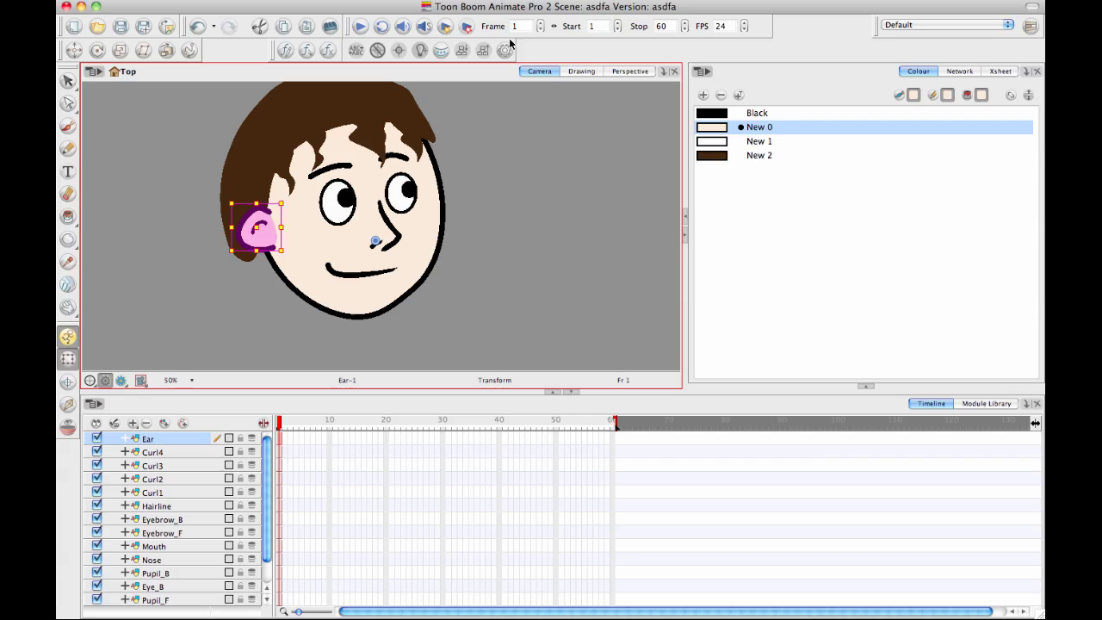
{"action": "left_click", "coordinate": [387, 203]}
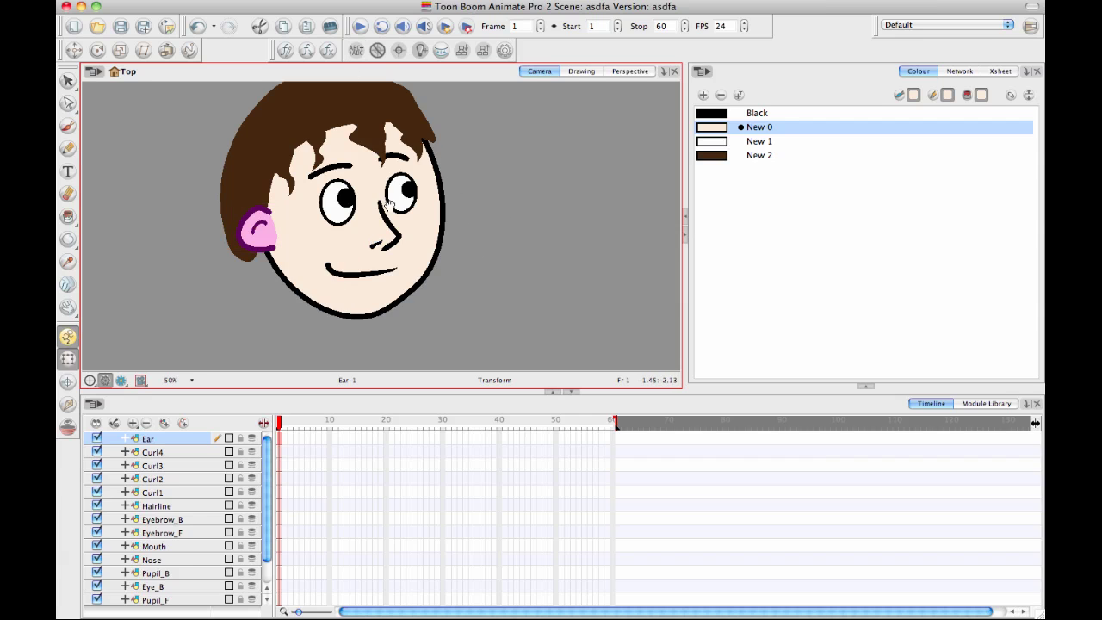
{"action": "left_click_drag", "start_coordinate": [389, 205], "coordinate": [385, 175]}
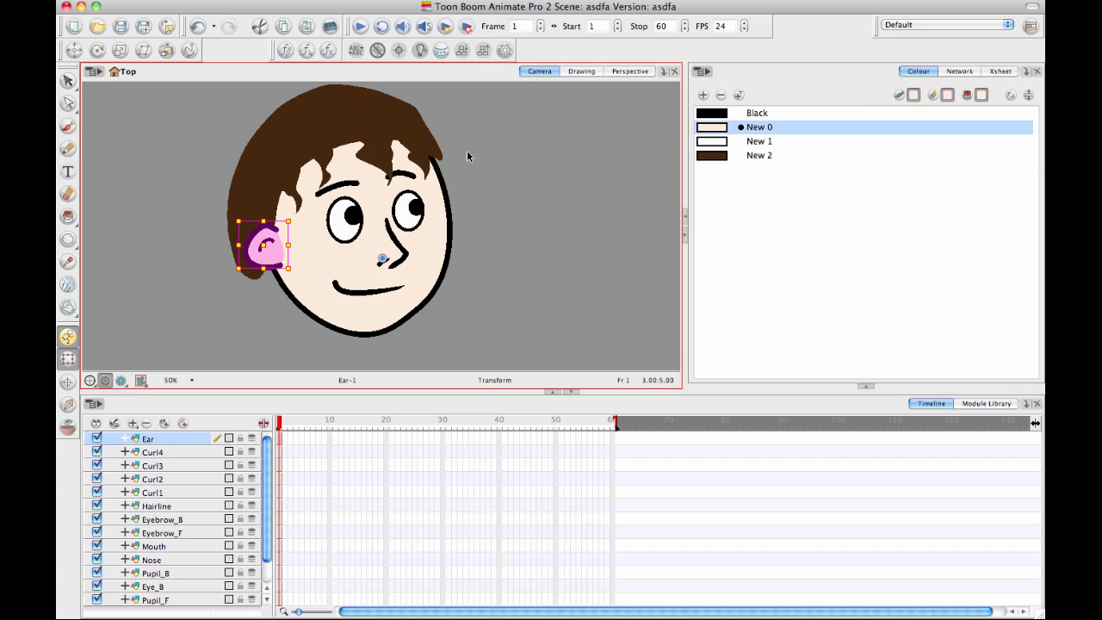
{"action": "left_click_drag", "start_coordinate": [268, 482], "coordinate": [271, 552]}
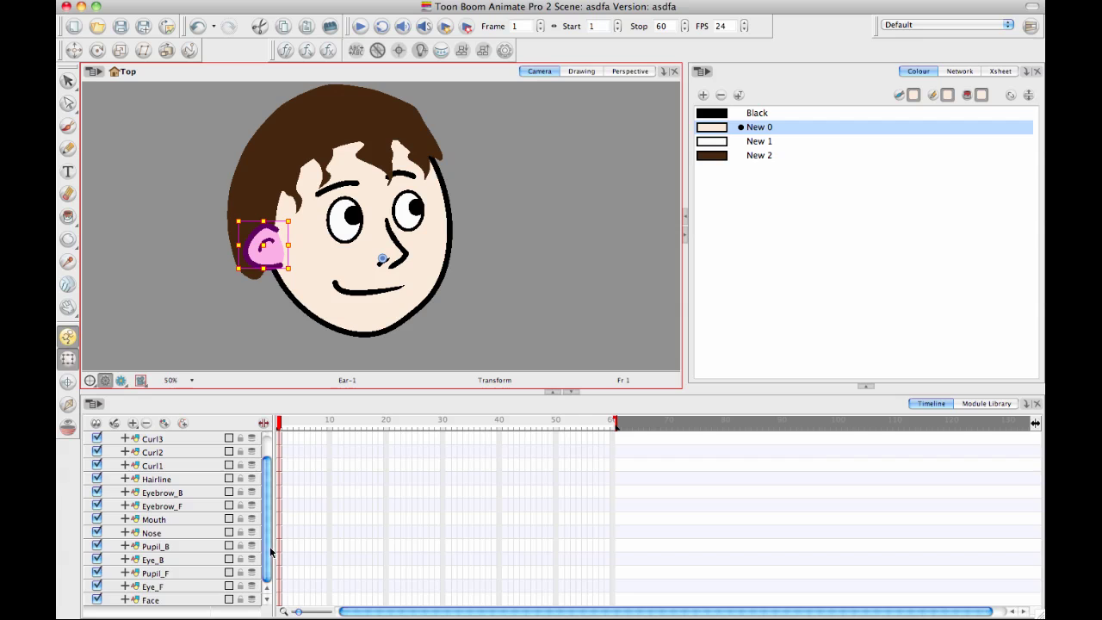
{"action": "left_click", "coordinate": [159, 601], "text": "shift"}
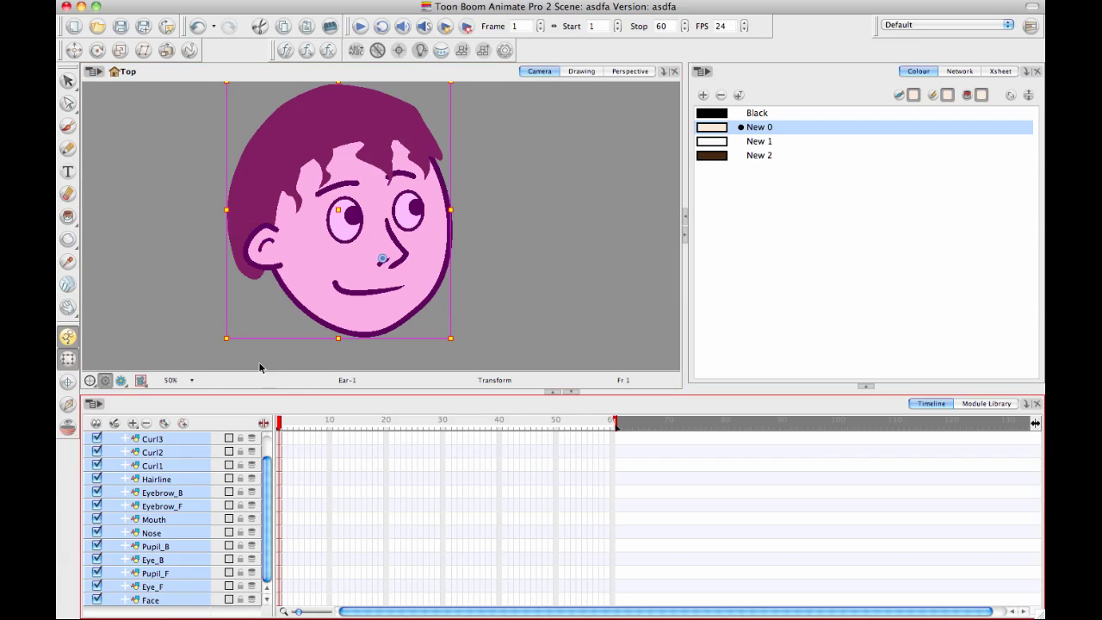
{"action": "left_click", "coordinate": [182, 424]}
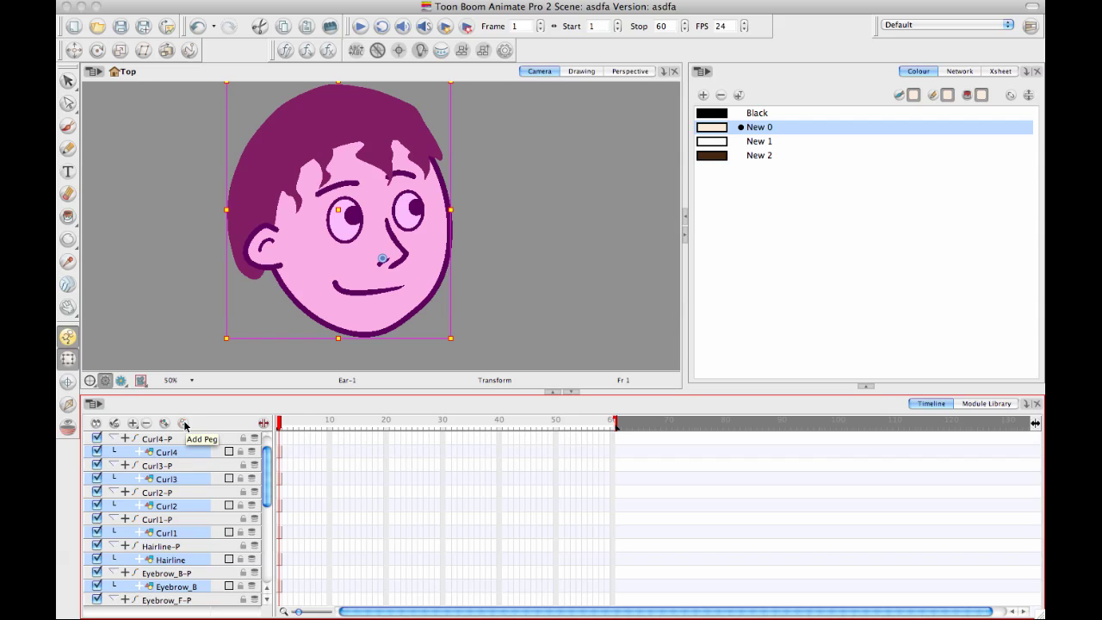
{"action": "left_click", "coordinate": [536, 288]}
Show the Network view and enlarge it by narrowing the Camera view and shrinking the timeline
{"action": "left_click", "coordinate": [960, 71]}
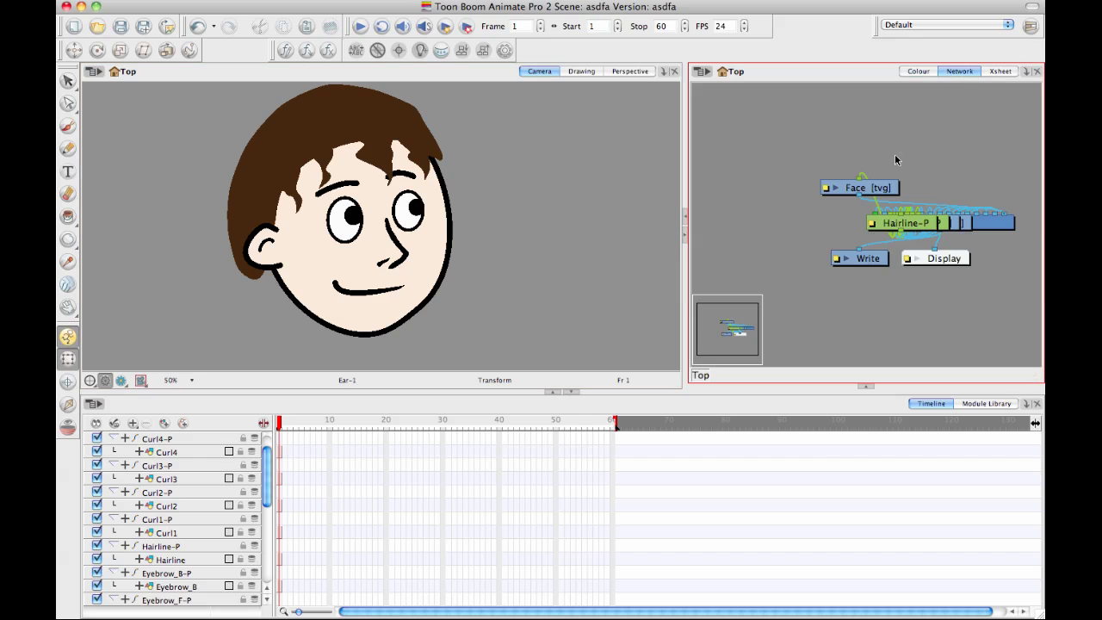
{"action": "left_click_drag", "start_coordinate": [687, 304], "coordinate": [618, 320]}
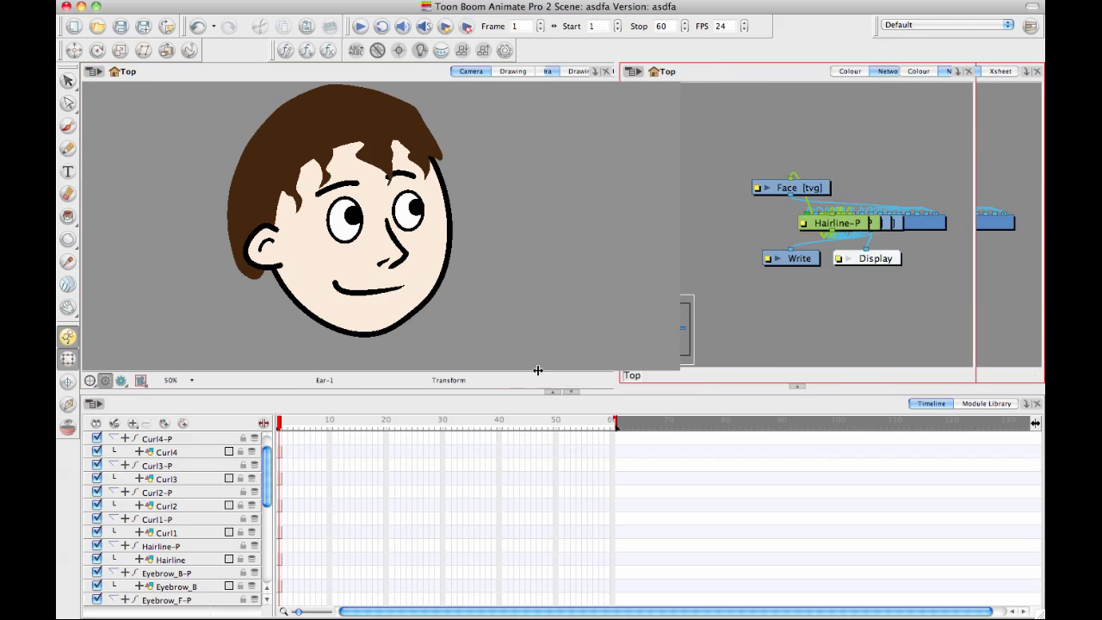
{"action": "left_click", "coordinate": [504, 387]}
{"action": "left_click_drag", "start_coordinate": [505, 395], "coordinate": [505, 496]}
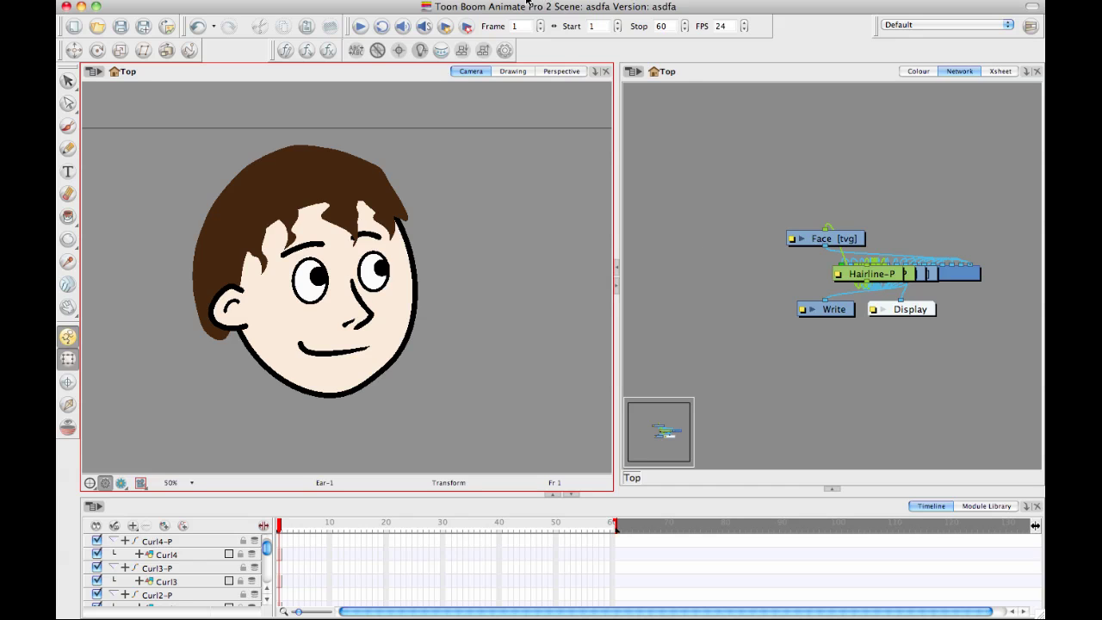
Display the Network View toolbar
{"action": "left_click", "coordinate": [477, 1]}
{"action": "mouse_move", "coordinate": [498, 54]}
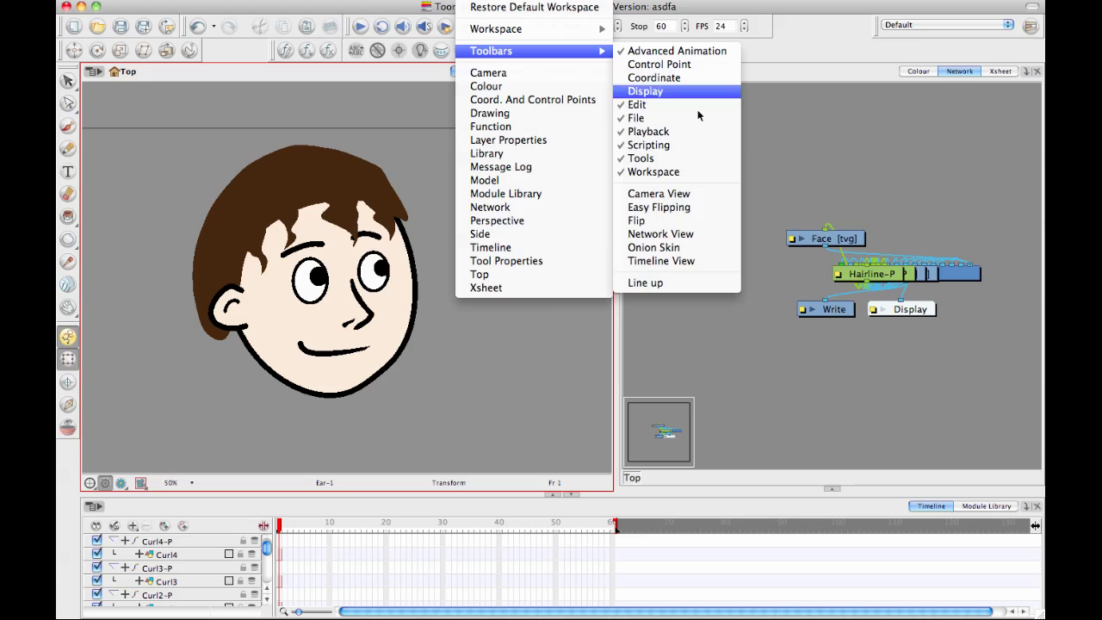
{"action": "left_click", "coordinate": [660, 234]}
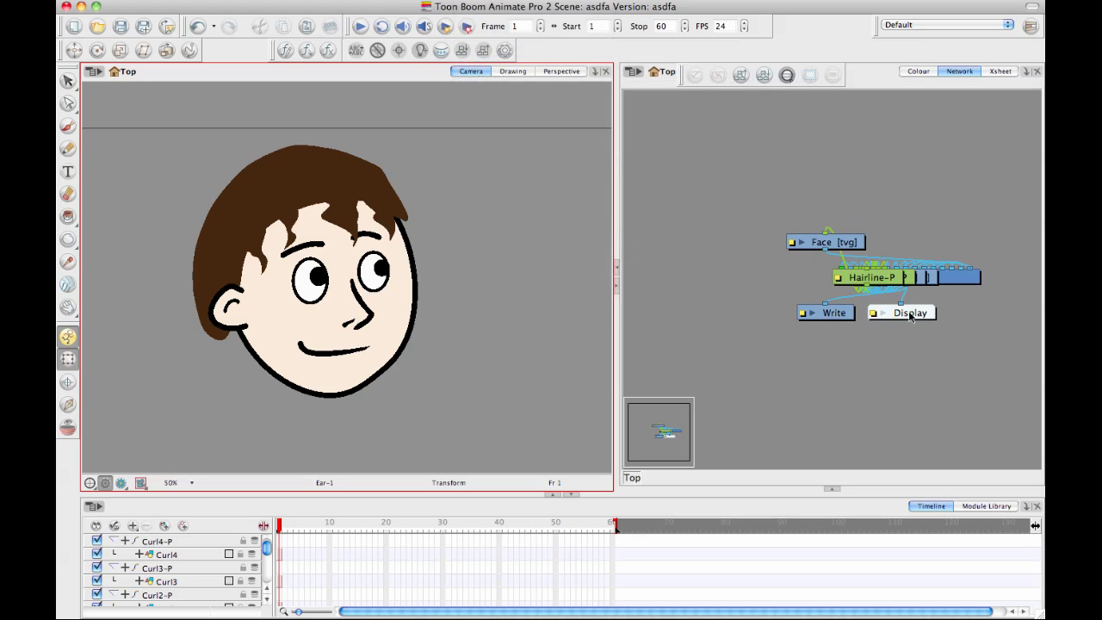
Order the network above the Display module with 25% X overlap, layer spacing 60 and vertical spacing 5
{"action": "left_click_drag", "start_coordinate": [912, 314], "coordinate": [921, 313]}
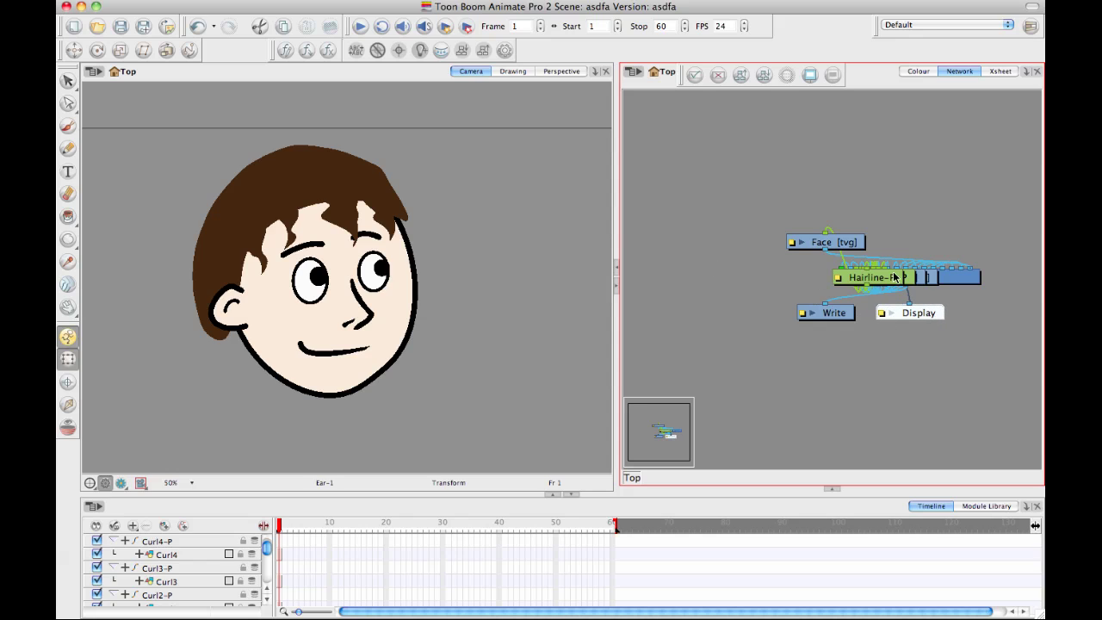
{"action": "left_click_drag", "start_coordinate": [828, 314], "coordinate": [831, 314]}
{"action": "left_click", "coordinate": [915, 317]}
{"action": "left_click", "coordinate": [745, 77]}
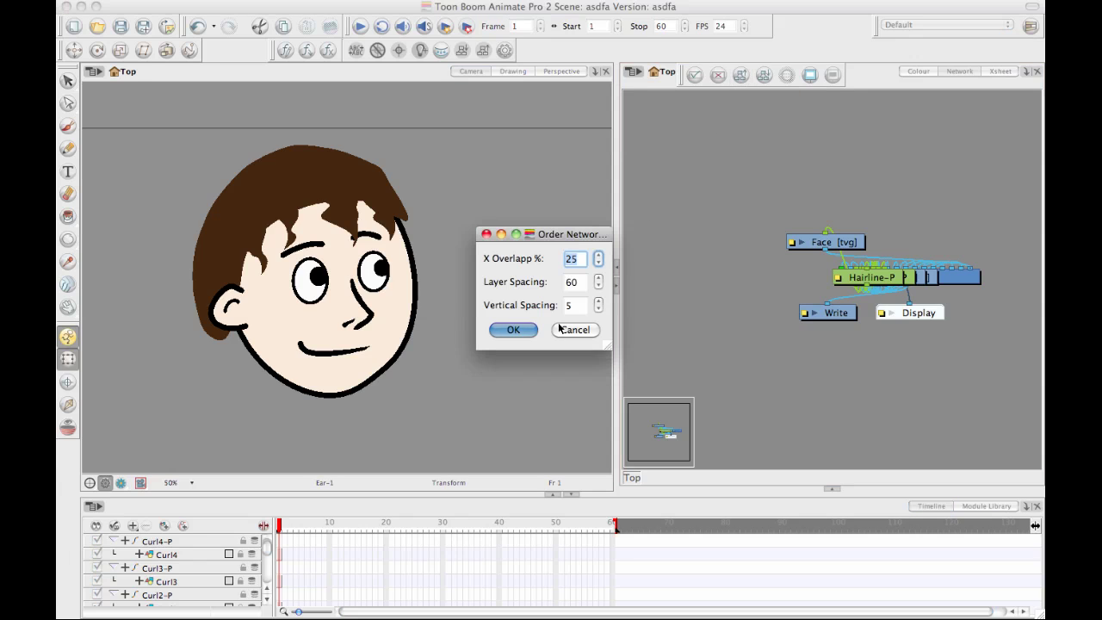
{"action": "left_click", "coordinate": [513, 330]}
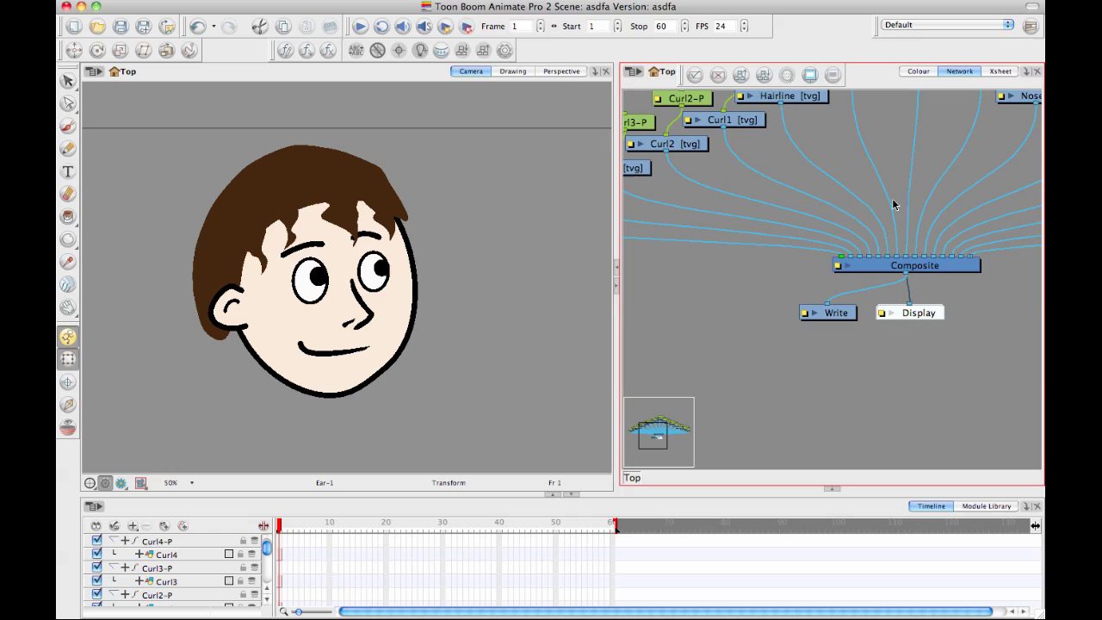
Widen the Network view and add a new peg module in the empty space above the layer pegs
{"action": "left_click_drag", "start_coordinate": [802, 170], "coordinate": [784, 278]}
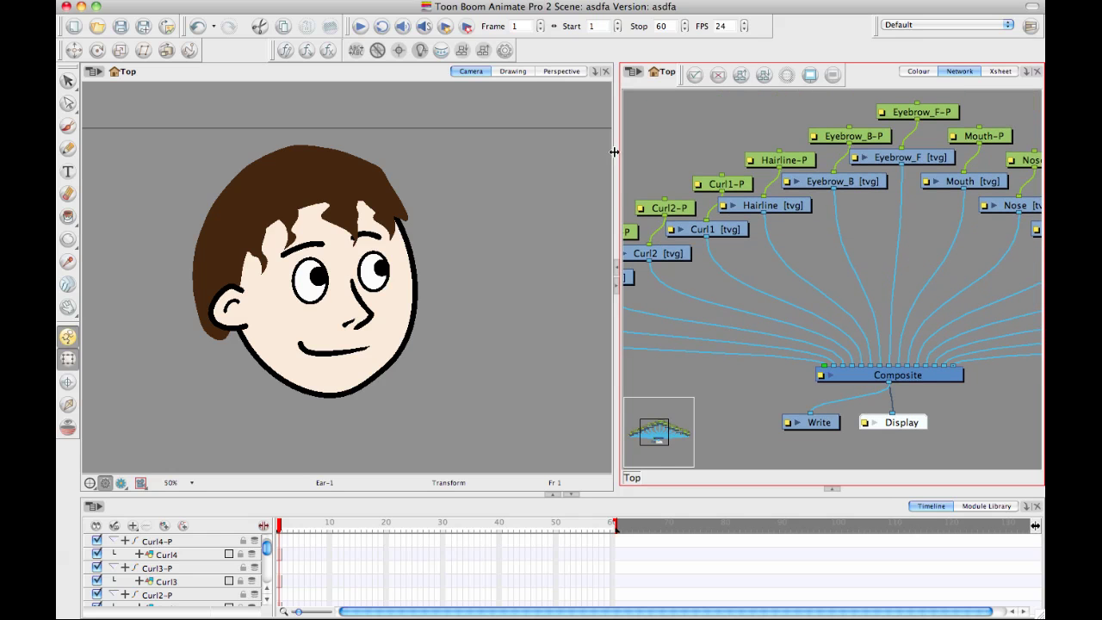
{"action": "left_click_drag", "start_coordinate": [615, 153], "coordinate": [486, 191]}
{"action": "left_click_drag", "start_coordinate": [736, 219], "coordinate": [862, 228]}
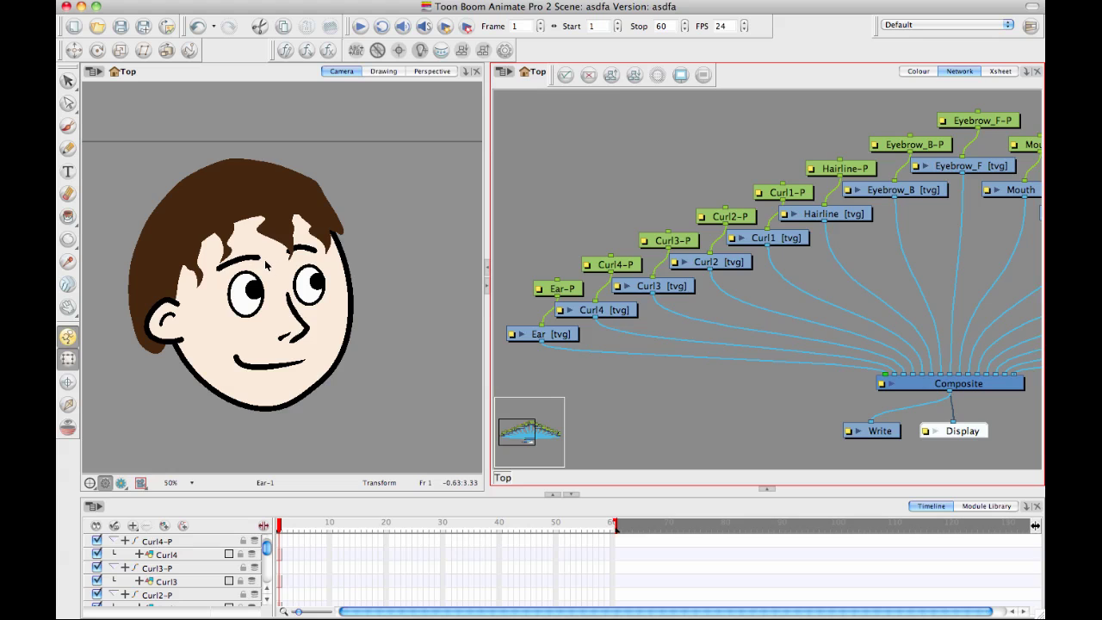
{"action": "left_click_drag", "start_coordinate": [810, 242], "coordinate": [790, 269]}
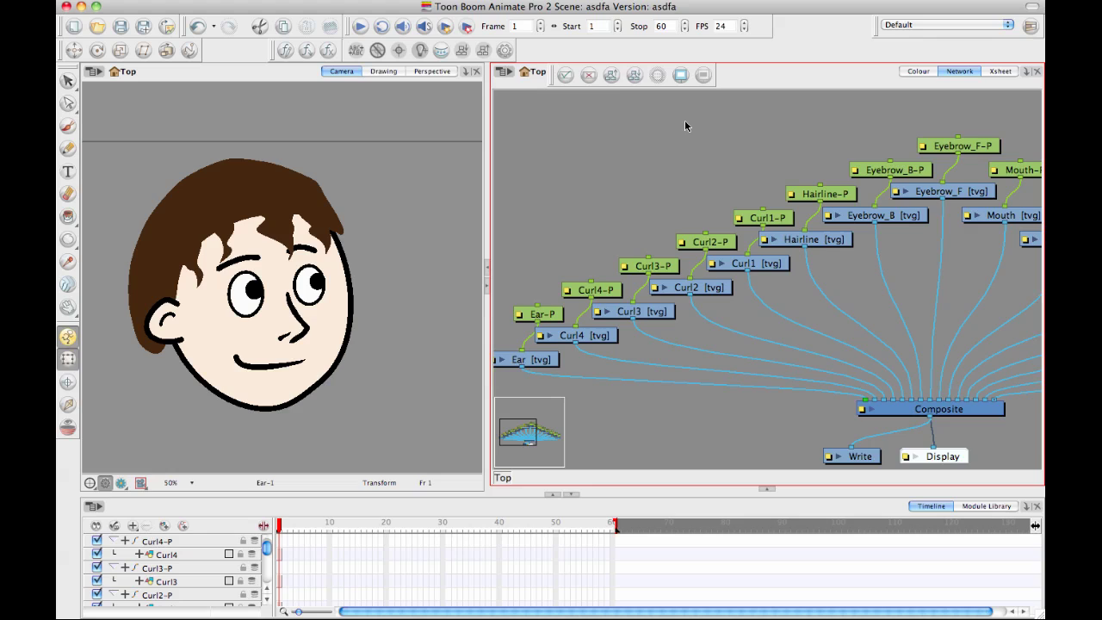
{"action": "key", "text": "ctrl+p"}
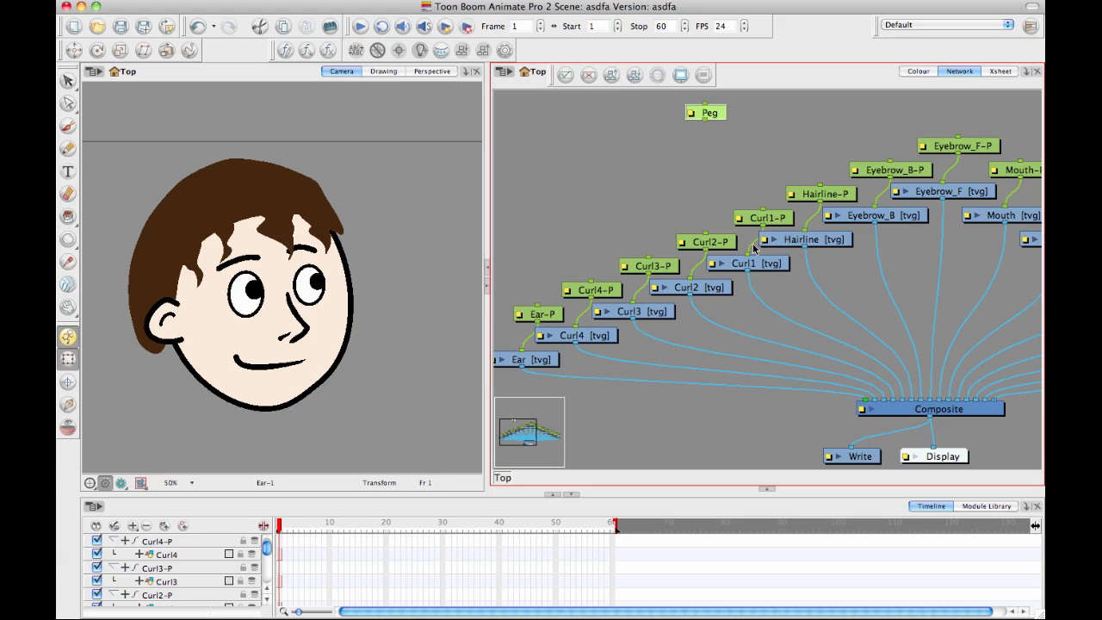
{"action": "left_click_drag", "start_coordinate": [711, 115], "coordinate": [722, 123]}
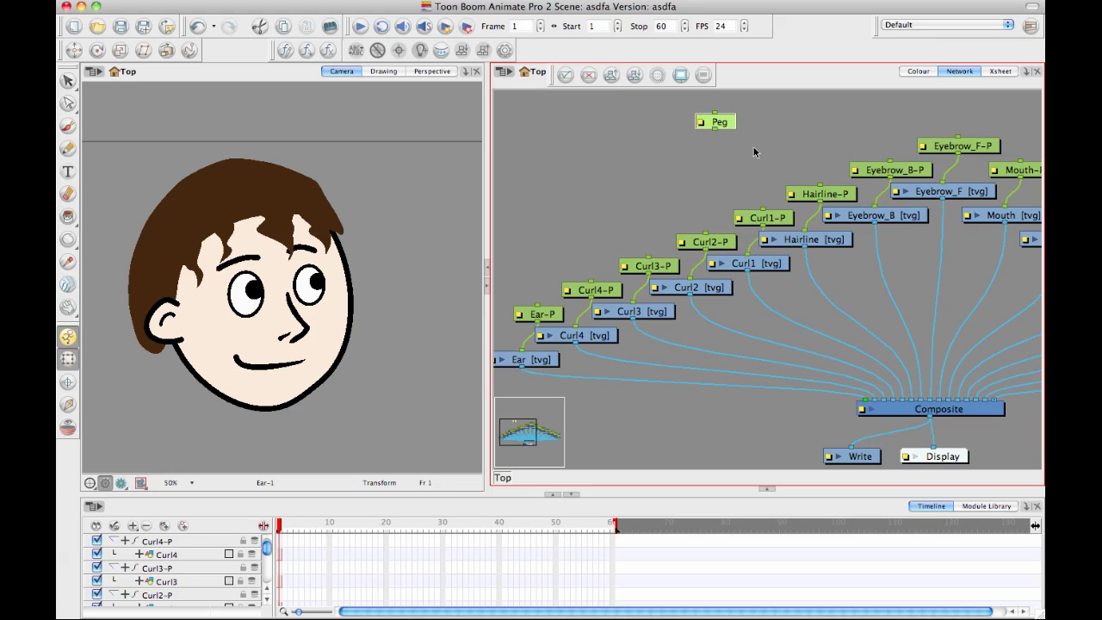
Connect the new Peg's output to Eyebrow_B-P, Eyebrow_F-P, Mouth-P and Nose-P
{"action": "left_click_drag", "start_coordinate": [698, 202], "coordinate": [693, 243]}
{"action": "left_click_drag", "start_coordinate": [759, 166], "coordinate": [737, 251]}
{"action": "left_click_drag", "start_coordinate": [795, 163], "coordinate": [803, 229]}
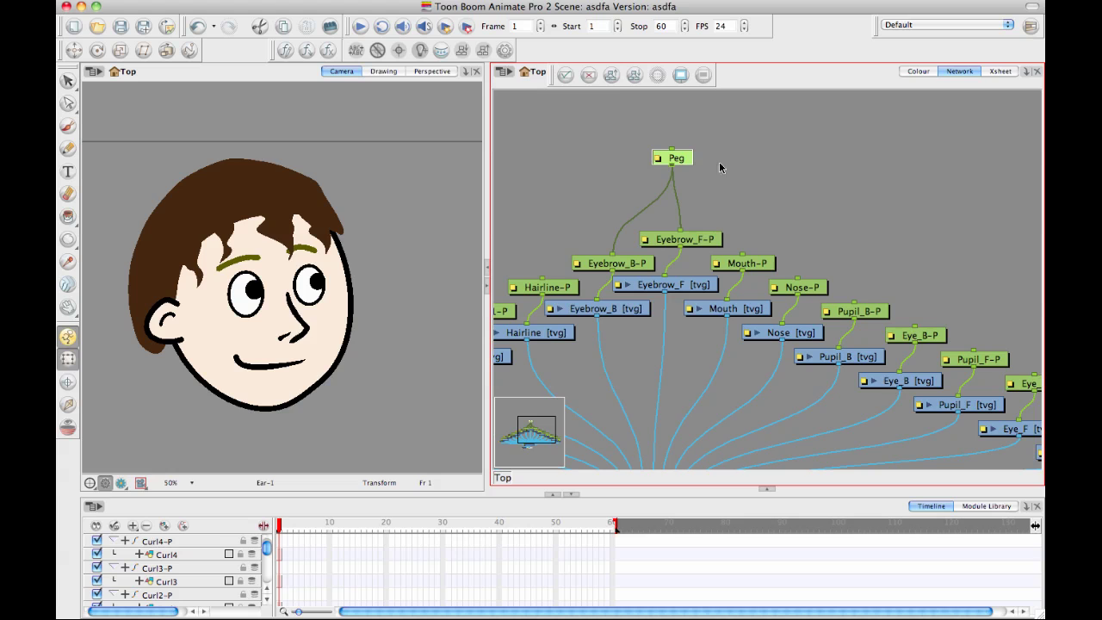
{"action": "mouse_move", "coordinate": [673, 166]}
{"action": "left_mouse_down"}
{"action": "mouse_move", "coordinate": [738, 256]}
{"action": "mouse_move", "coordinate": [813, 259]}
{"action": "mouse_move", "coordinate": [798, 278]}
{"action": "left_mouse_up"}
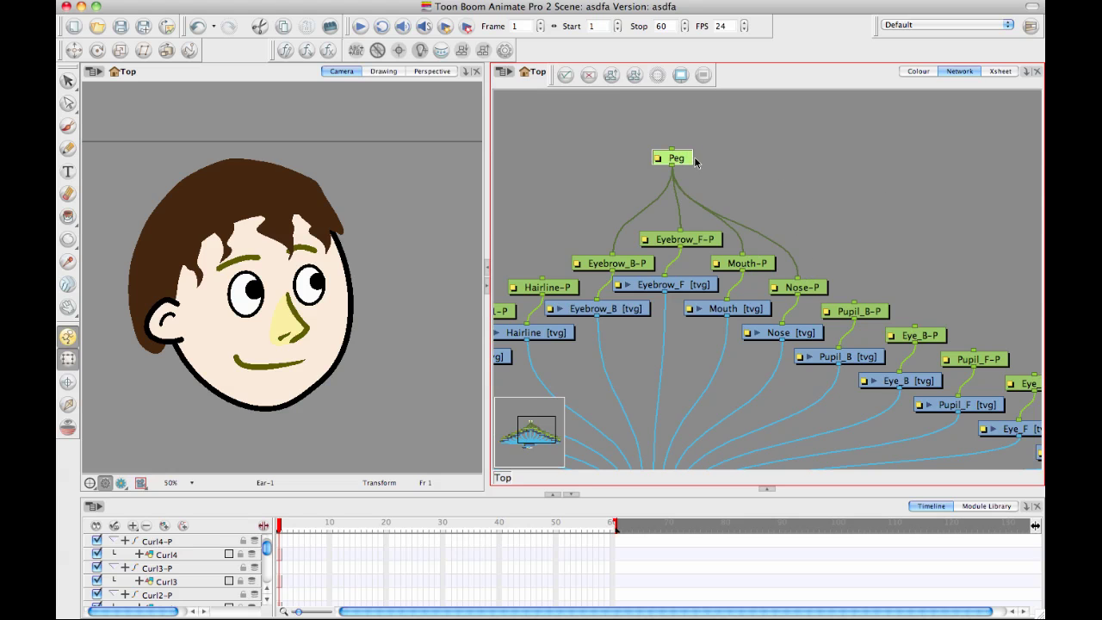
Connect the new Peg's output to Pupil_B-P, Eye_B-P, Pupil_F-P and Eye_F-P, and reposition the Peg above the facial feature pegs
{"action": "left_click_drag", "start_coordinate": [689, 161], "coordinate": [884, 164]}
{"action": "left_click_drag", "start_coordinate": [870, 229], "coordinate": [695, 179]}
{"action": "left_click_drag", "start_coordinate": [692, 119], "coordinate": [689, 215]}
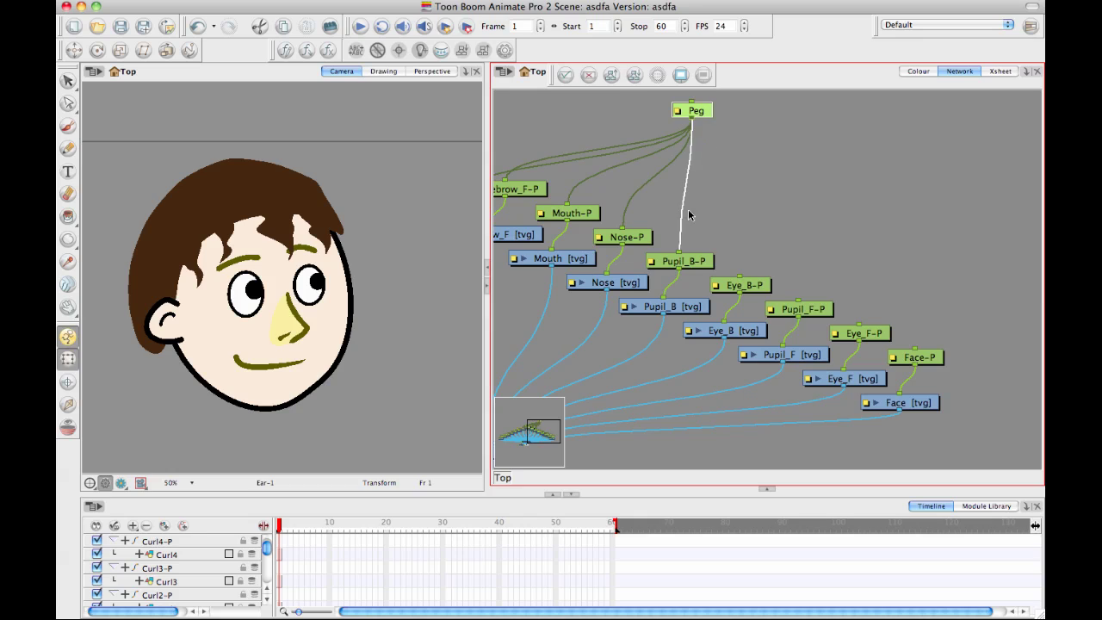
{"action": "left_click_drag", "start_coordinate": [691, 125], "coordinate": [739, 277]}
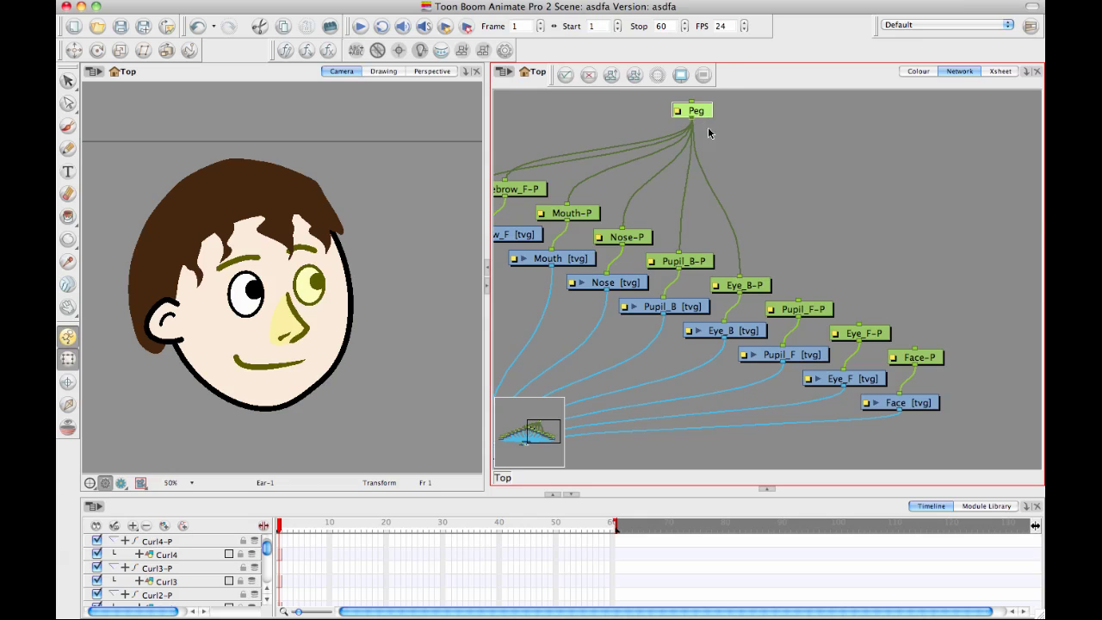
{"action": "left_click_drag", "start_coordinate": [691, 126], "coordinate": [797, 301]}
{"action": "left_click_drag", "start_coordinate": [692, 126], "coordinate": [851, 320]}
{"action": "left_click_drag", "start_coordinate": [691, 123], "coordinate": [753, 122]}
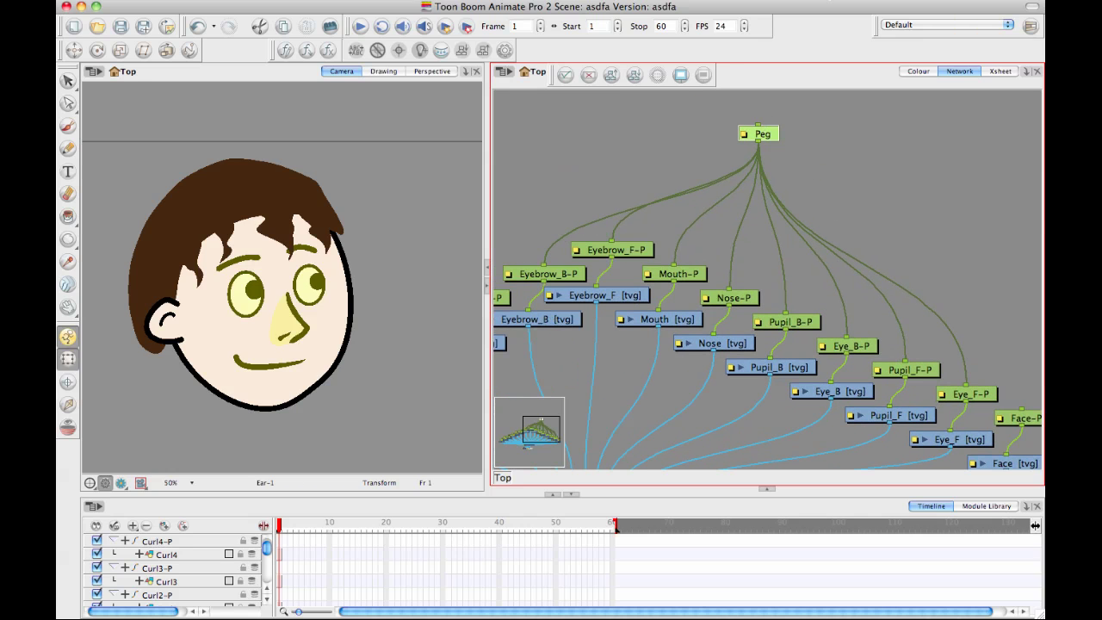
Select the new Peg, try shifting all facial features together across the face in the camera view, and undo the move
{"action": "left_click", "coordinate": [639, 148]}
{"action": "left_click", "coordinate": [766, 133]}
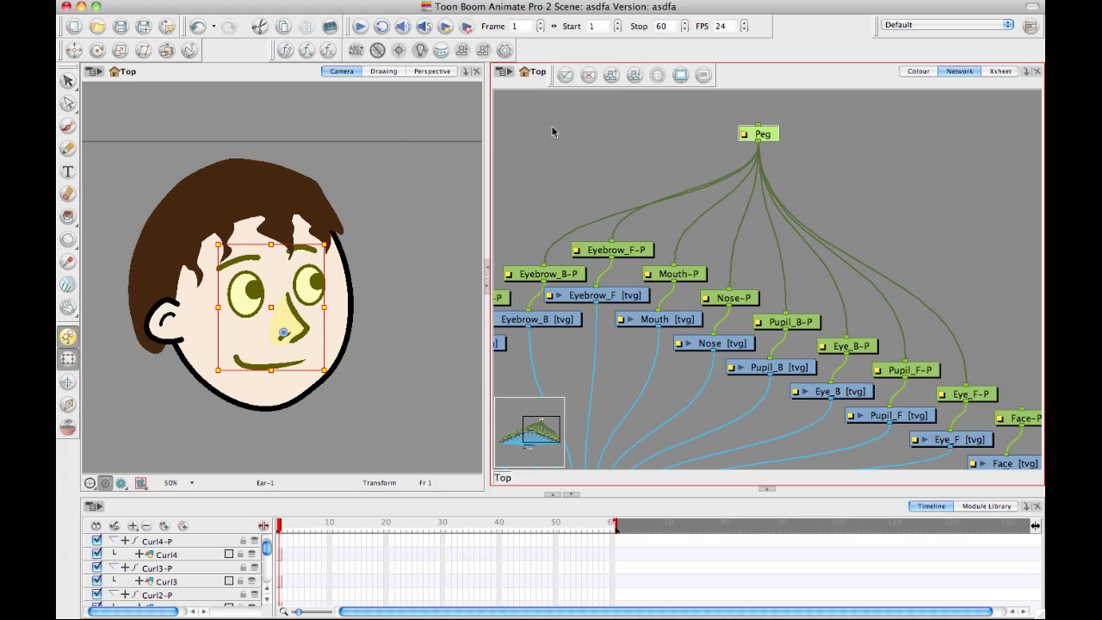
{"action": "left_click", "coordinate": [898, 164]}
{"action": "left_click", "coordinate": [763, 131]}
{"action": "left_click_drag", "start_coordinate": [285, 315], "coordinate": [299, 325]}
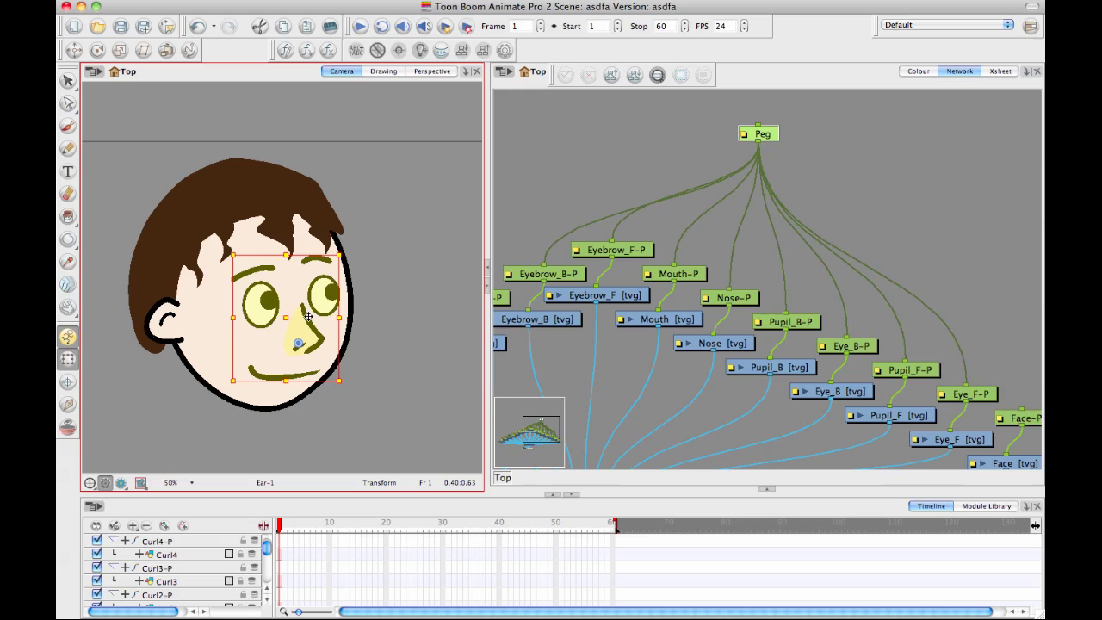
{"action": "key", "text": "super+z"}
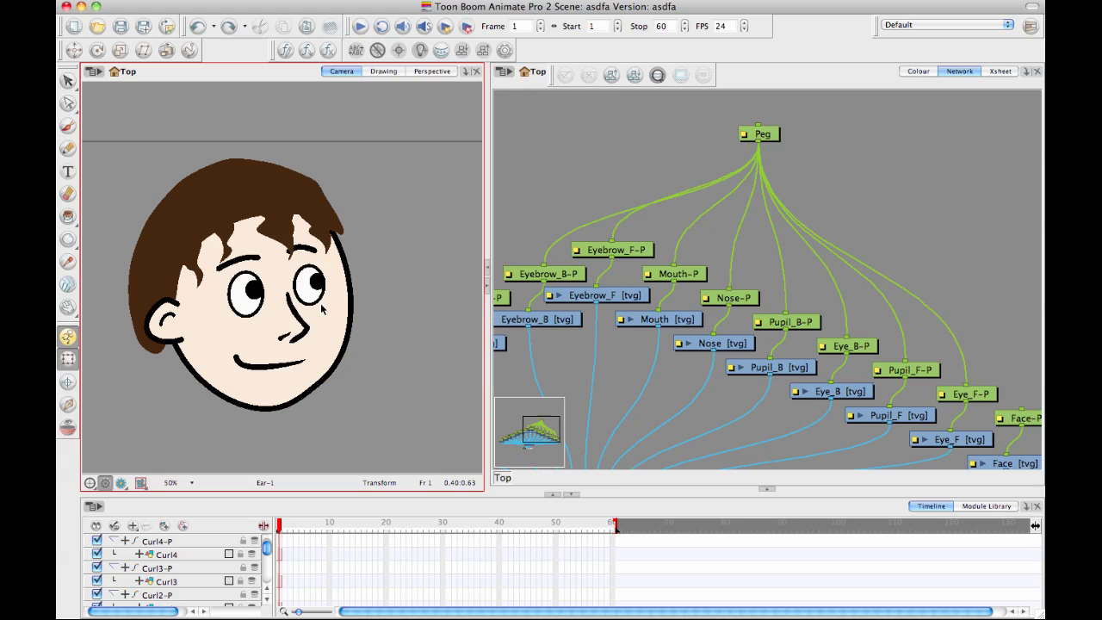
Try turning the face by shifting all features through the Peg and centring Pupil_F and Pupil_B within their eyes
{"action": "left_click", "coordinate": [765, 136]}
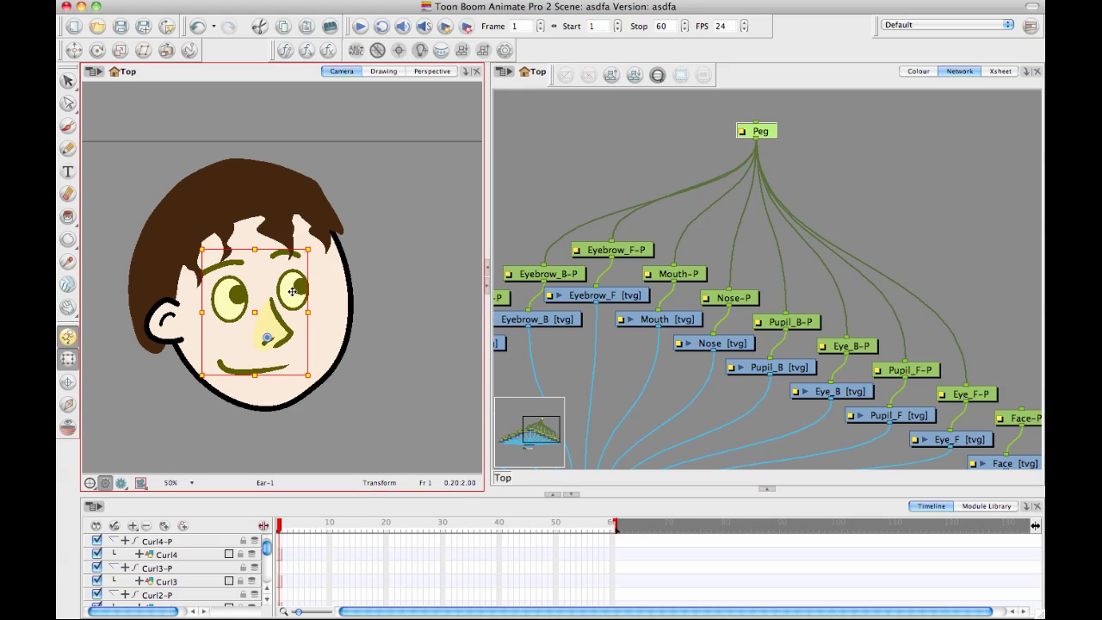
{"action": "left_click_drag", "start_coordinate": [292, 291], "coordinate": [297, 292]}
{"action": "left_click", "coordinate": [241, 299]}
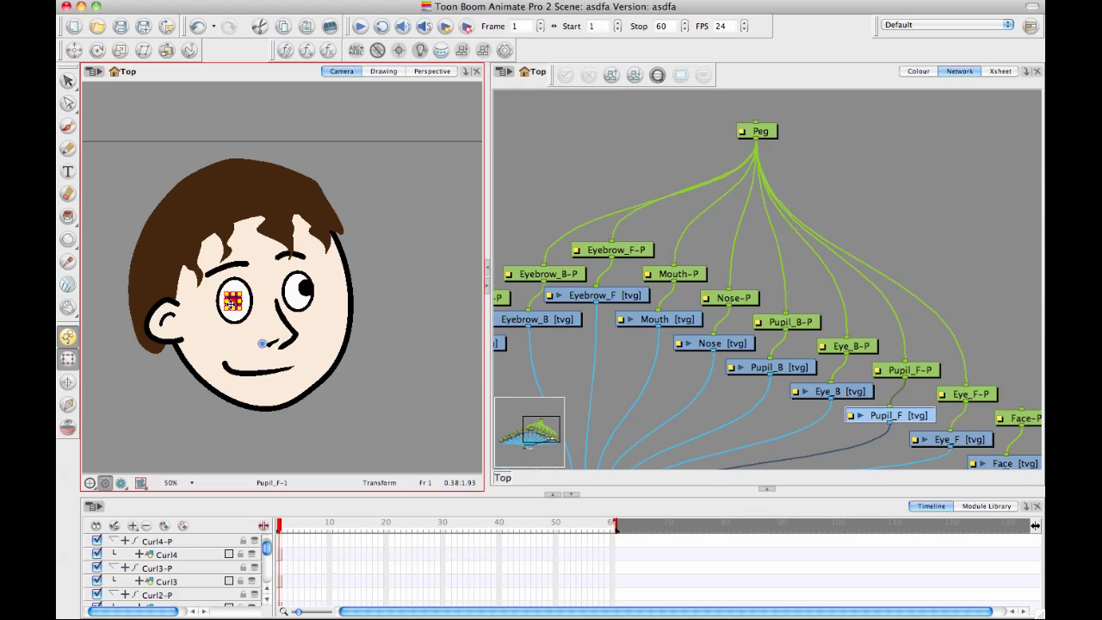
{"action": "left_click_drag", "start_coordinate": [307, 288], "coordinate": [296, 291]}
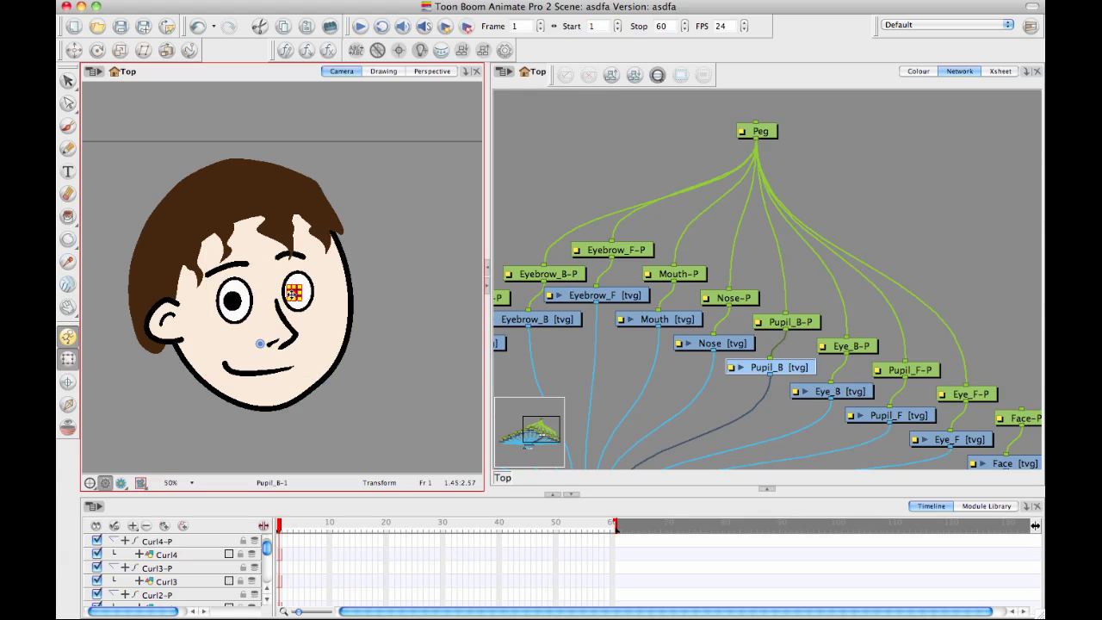
{"action": "left_click", "coordinate": [400, 251]}
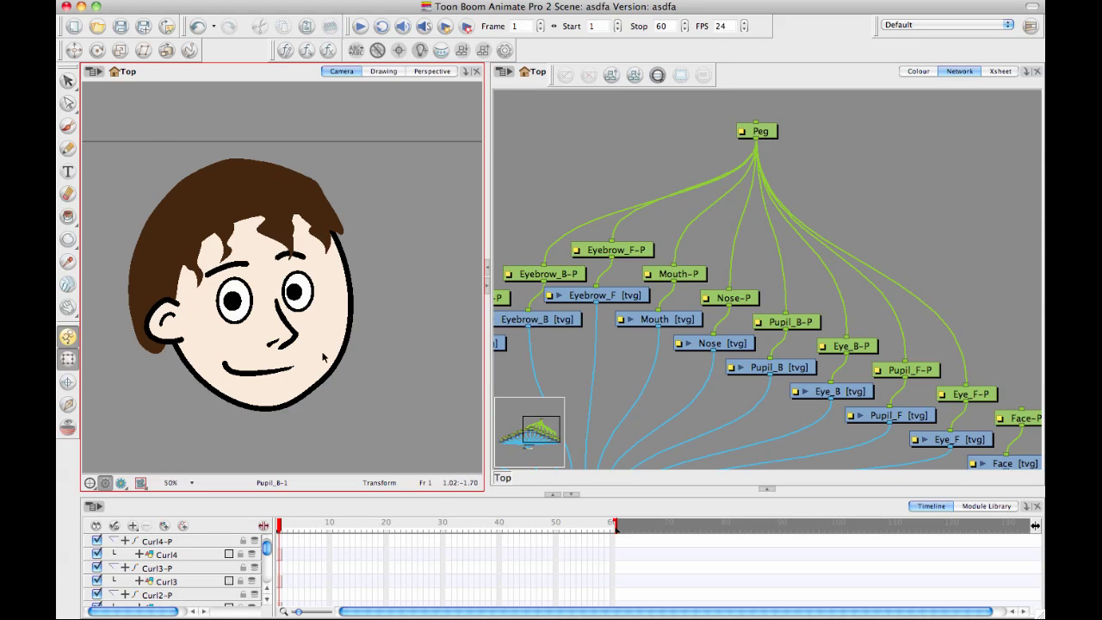
Try shifting the back eye and its pupil slightly toward the edge of the face as separate pieces
{"action": "left_click", "coordinate": [310, 295]}
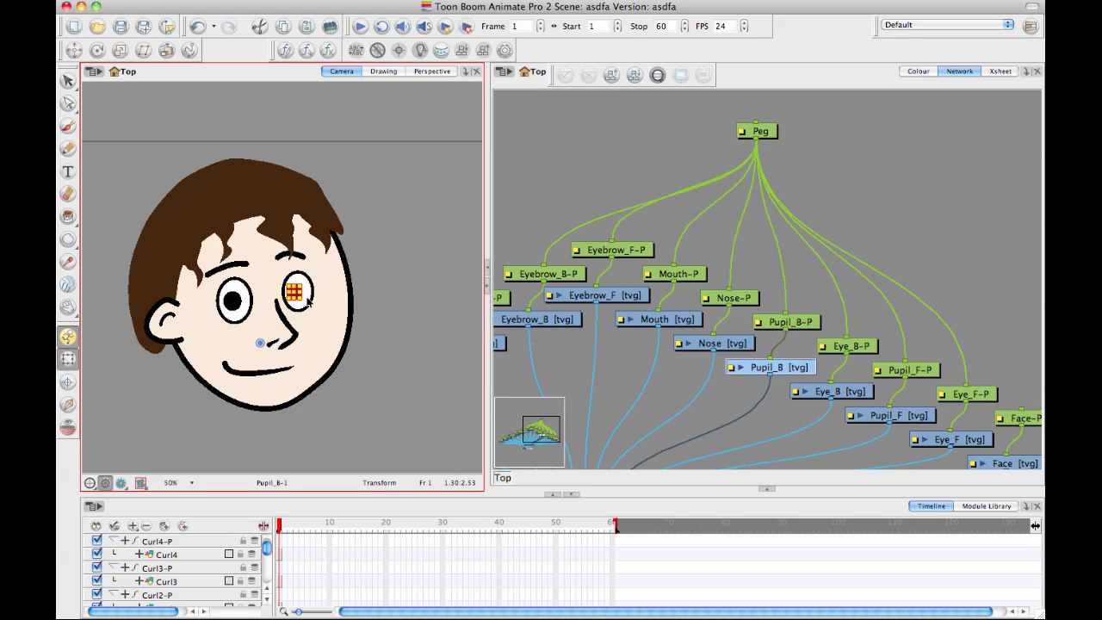
{"action": "left_click", "coordinate": [415, 208]}
{"action": "left_click", "coordinate": [301, 296]}
{"action": "left_click", "coordinate": [367, 272]}
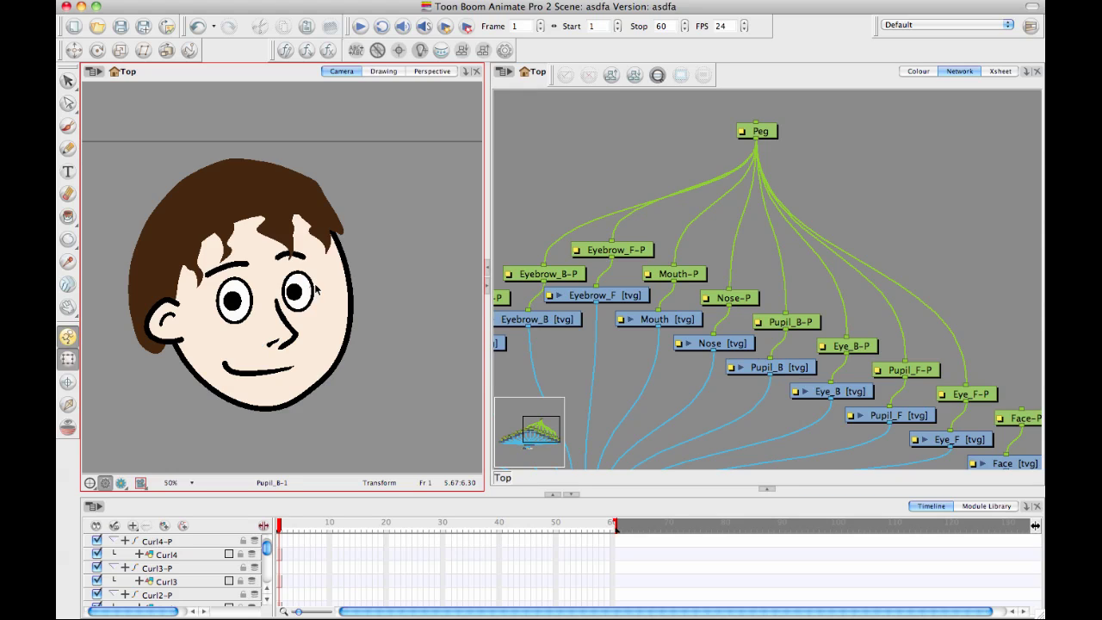
{"action": "left_click", "coordinate": [312, 292]}
{"action": "mouse_move", "coordinate": [305, 289]}
{"action": "left_mouse_down"}
{"action": "mouse_move", "coordinate": [318, 292]}
{"action": "mouse_move", "coordinate": [304, 296]}
{"action": "left_mouse_up"}
{"action": "left_click", "coordinate": [381, 250]}
{"action": "left_click", "coordinate": [298, 292]}
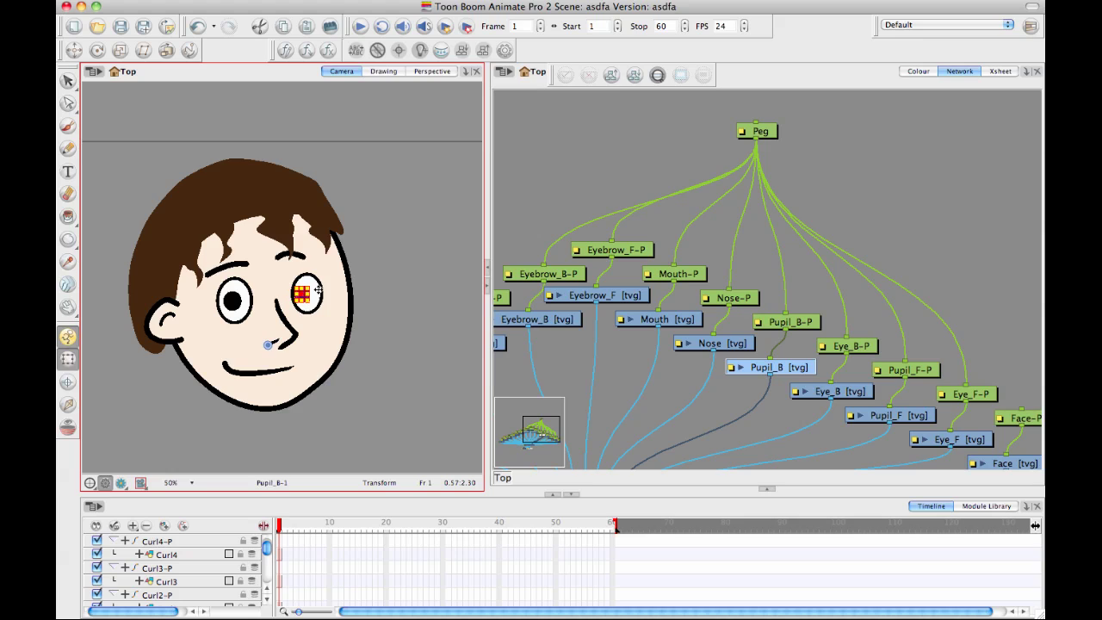
{"action": "left_click", "coordinate": [374, 254]}
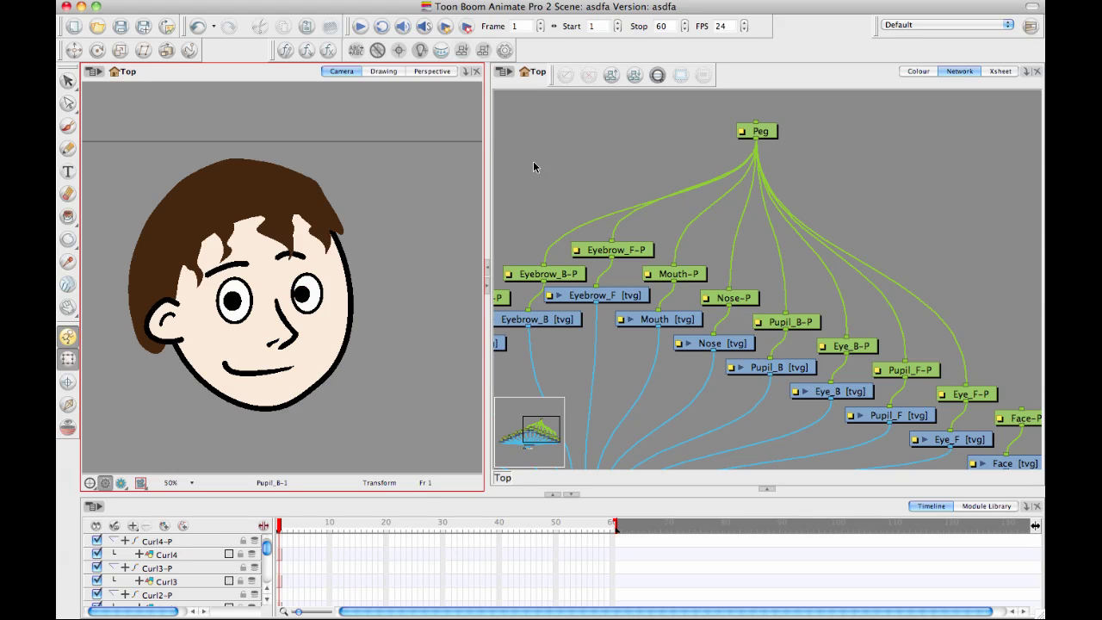
Undo all the trial moves of the eye, the pupils and the facial features Peg
{"action": "key", "text": "ctrl+z"}
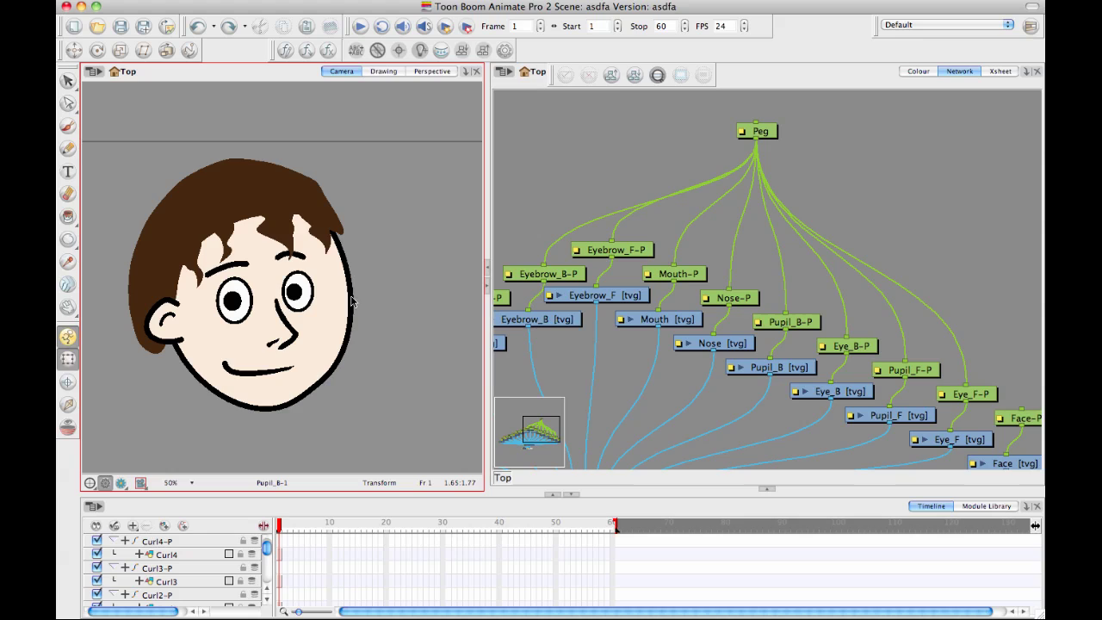
{"action": "key", "text": "ctrl+shift+z"}
{"action": "key", "text": "ctrl+shift+z"}
{"action": "key", "text": "ctrl+shift+z"}
{"action": "key", "text": "ctrl+shift+z"}
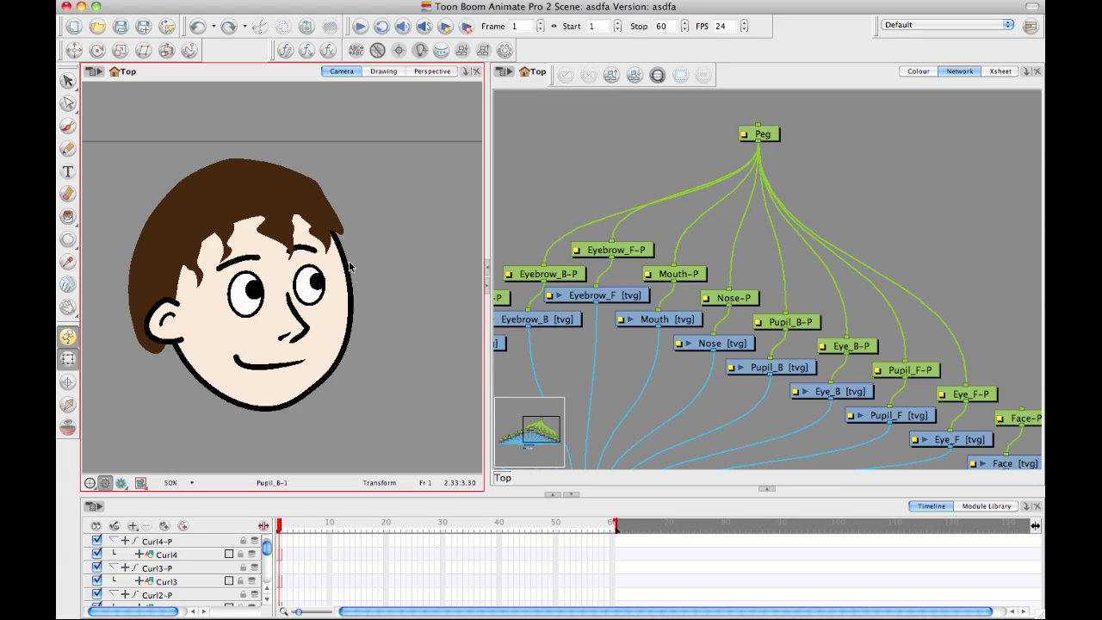
Rename the new parent Peg as FacialFeatures-P in its layer properties
{"action": "left_click", "coordinate": [776, 134]}
{"action": "left_click", "coordinate": [807, 147]}
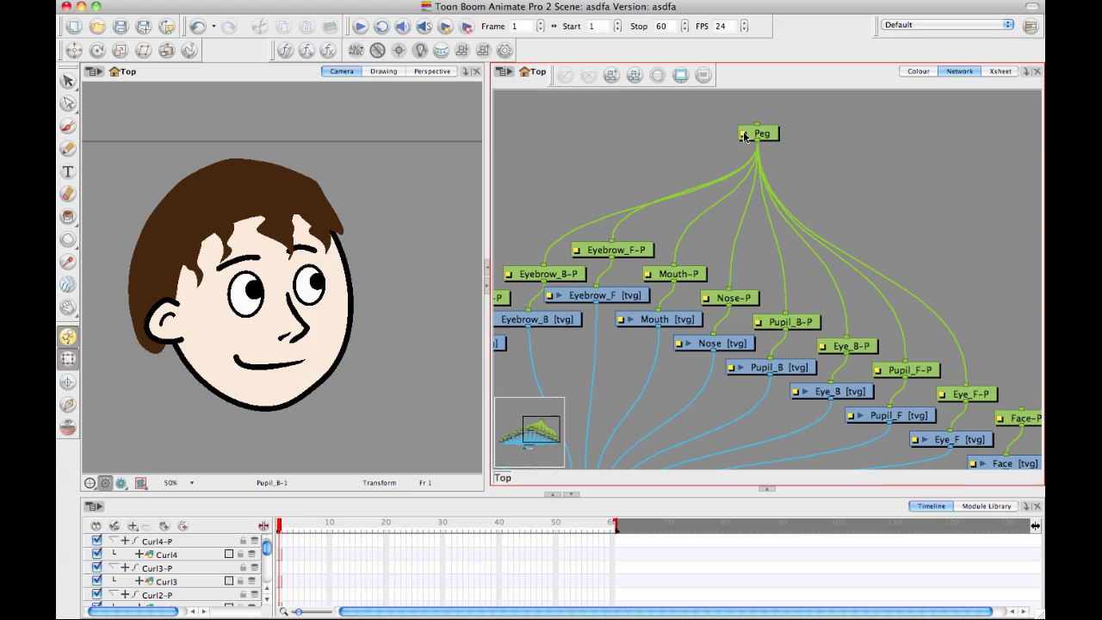
{"action": "left_click", "coordinate": [744, 134]}
{"action": "key", "text": "Escape"}
{"action": "left_click", "coordinate": [741, 132]}
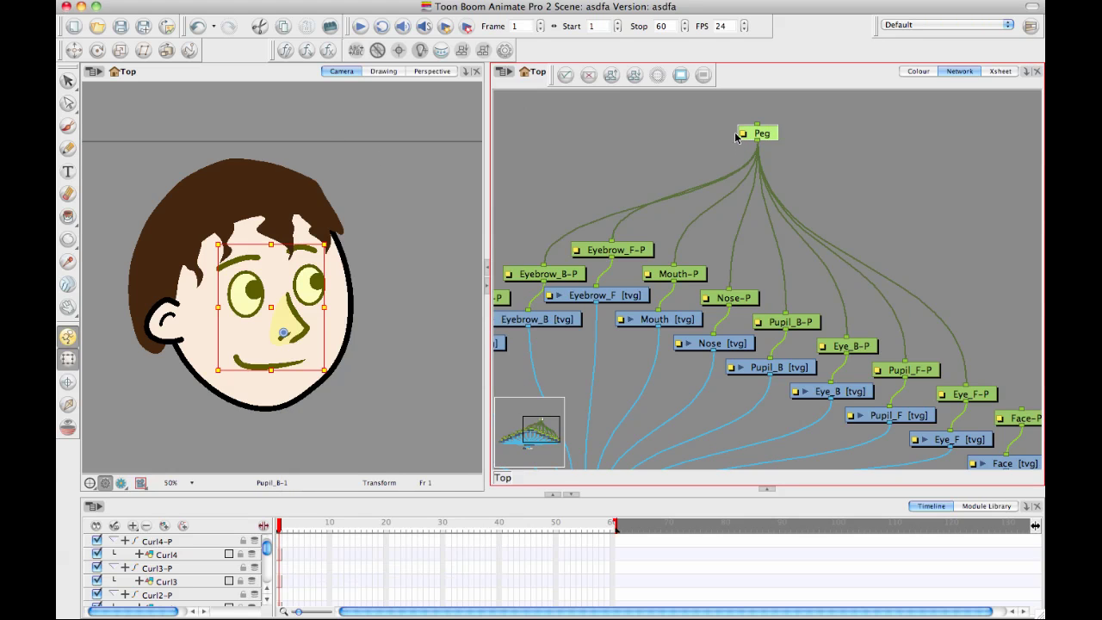
{"action": "double_click", "coordinate": [737, 136]}
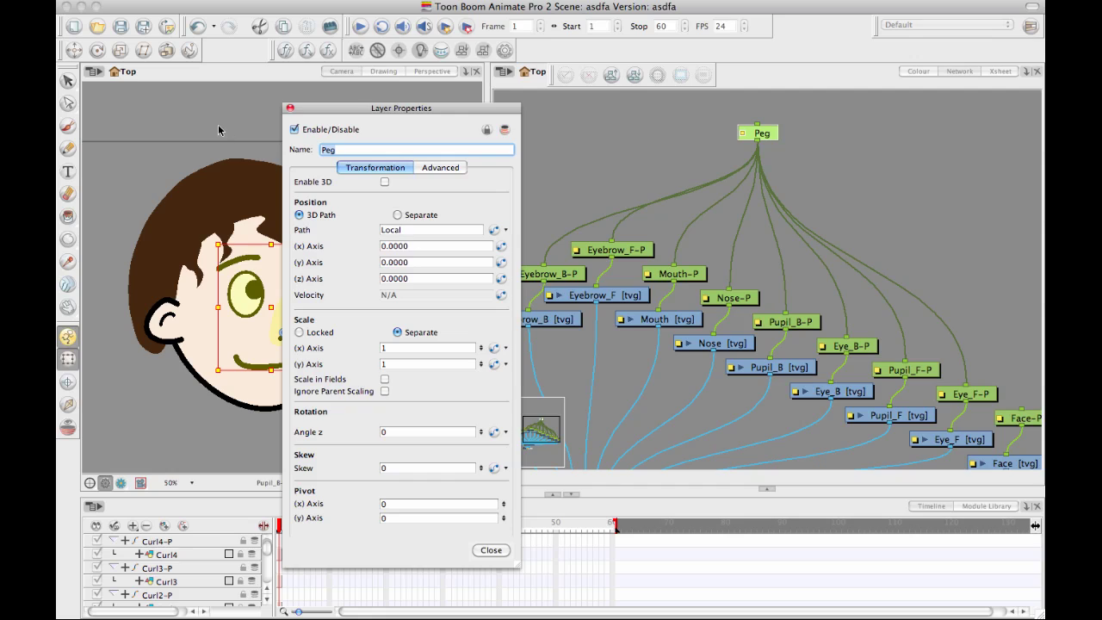
{"action": "type", "text": "FacialFeatures-P"}
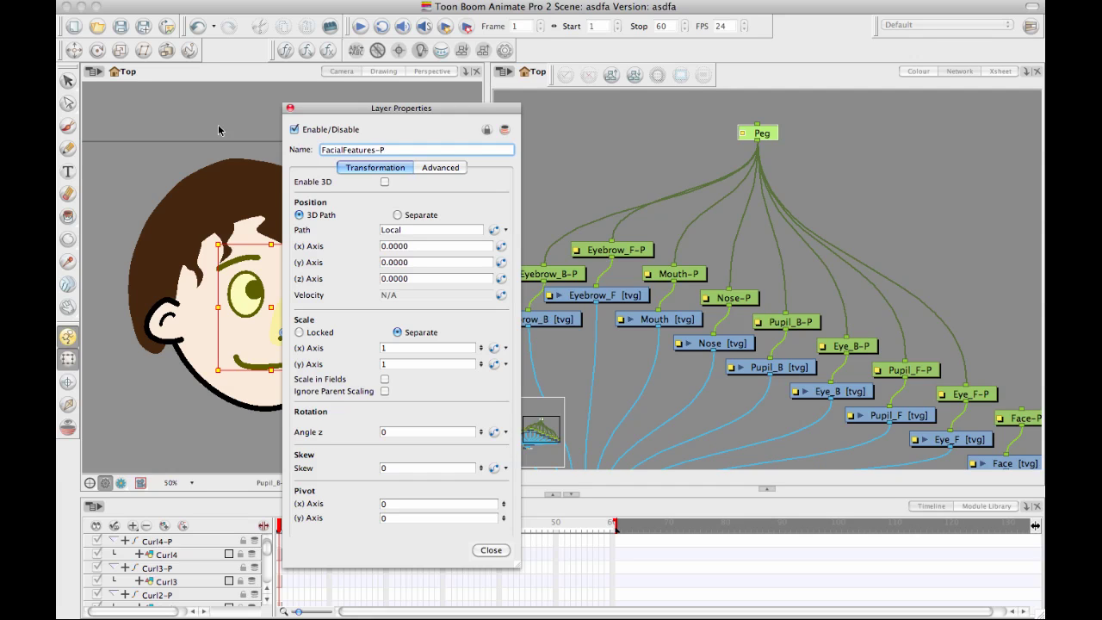
{"action": "key", "text": "Return"}
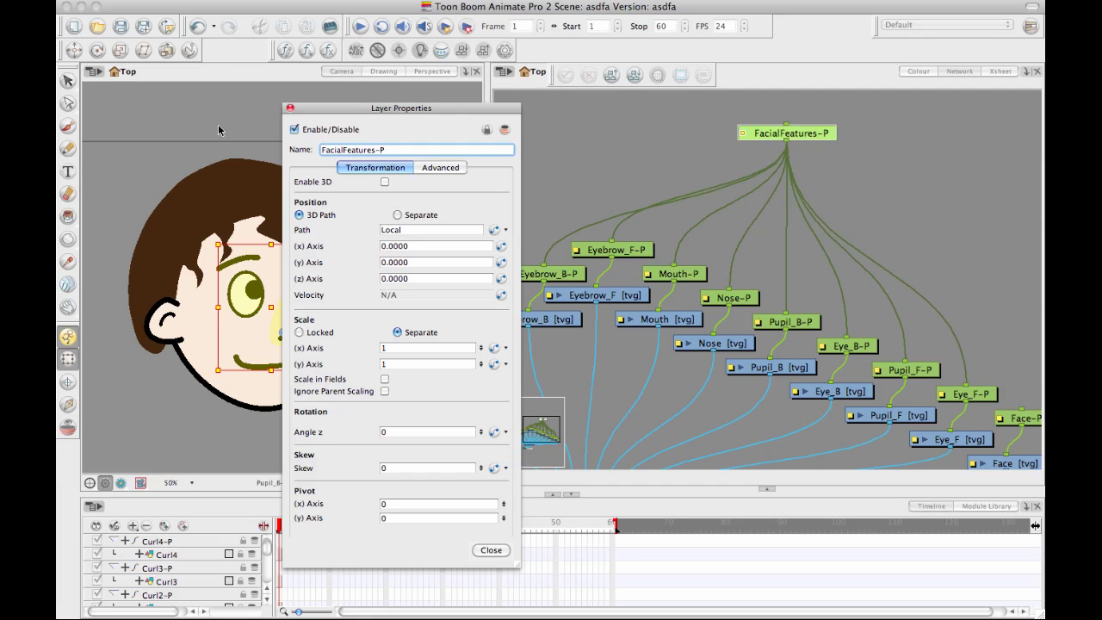
{"action": "left_click", "coordinate": [289, 109]}
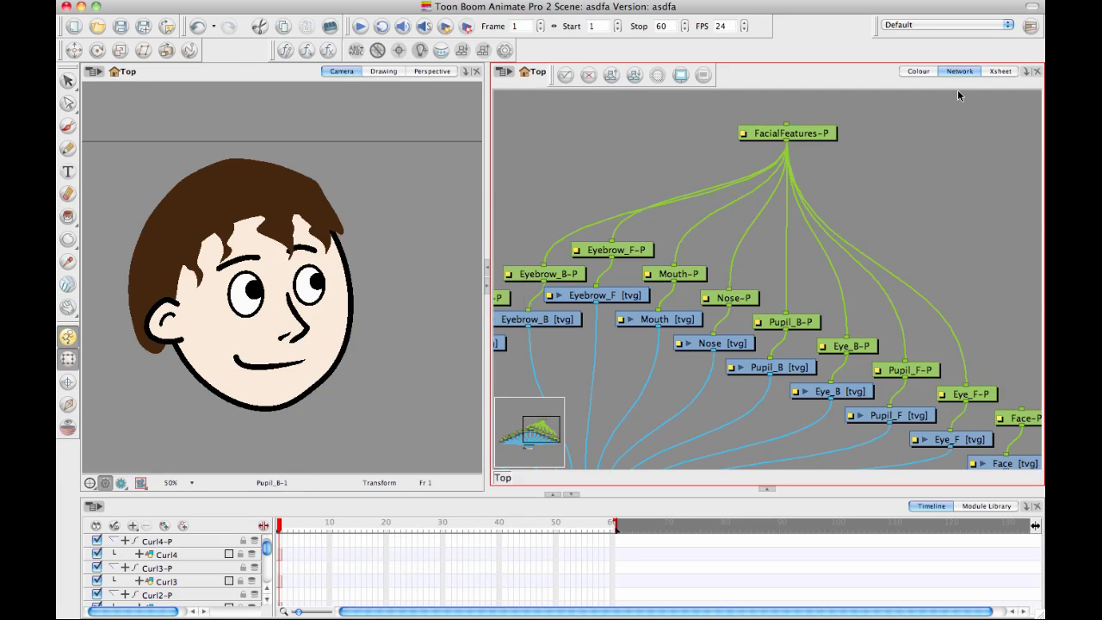
Reconnect Pupil_B-P beneath Eye_B-P and Pupil_F-P beneath Eye_F-P, arranging each eye peg above its pupil peg
{"action": "scroll", "coordinate": [800, 270], "scroll_direction": "down", "scroll_amount": 3}
{"action": "scroll", "coordinate": [737, 261], "scroll_direction": "up", "scroll_amount": 3}
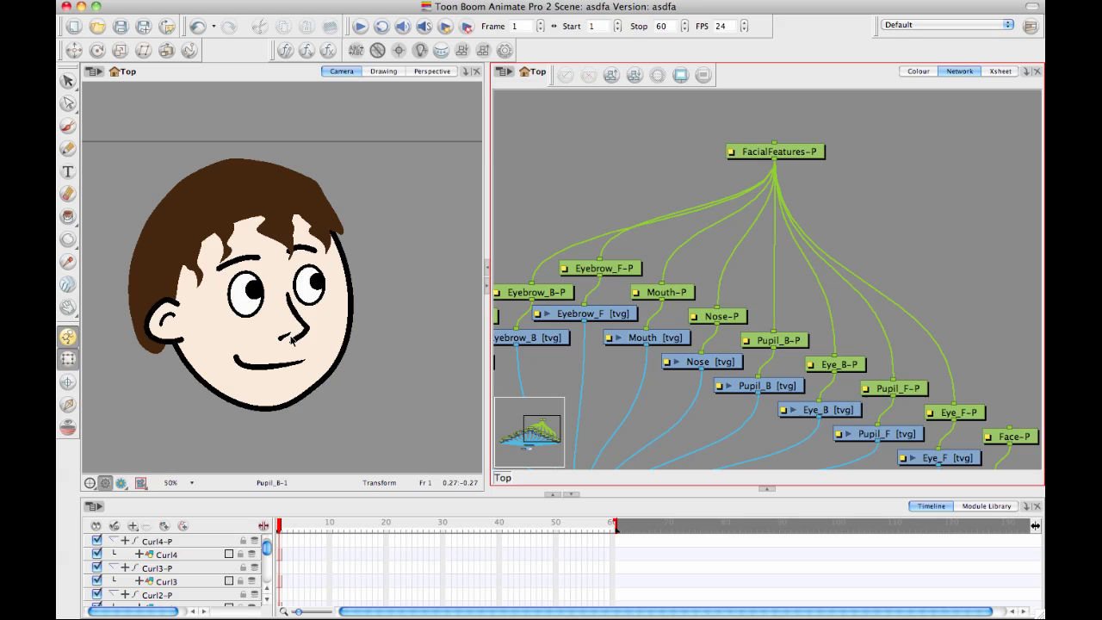
{"action": "scroll", "coordinate": [728, 253], "scroll_direction": "down", "scroll_amount": 3}
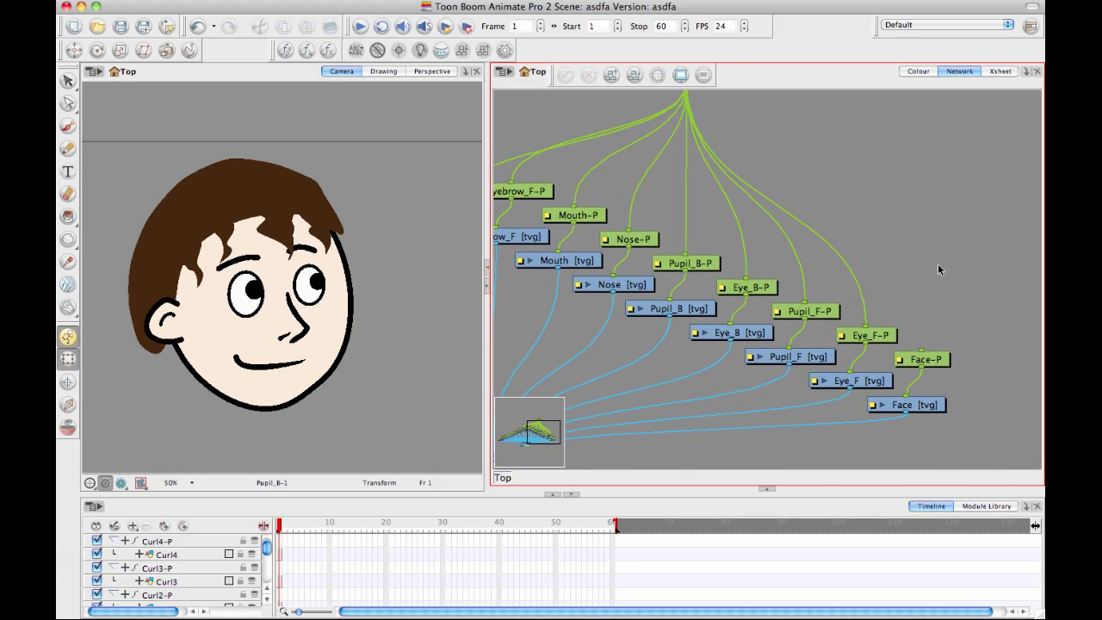
{"action": "left_click_drag", "start_coordinate": [758, 289], "coordinate": [724, 228]}
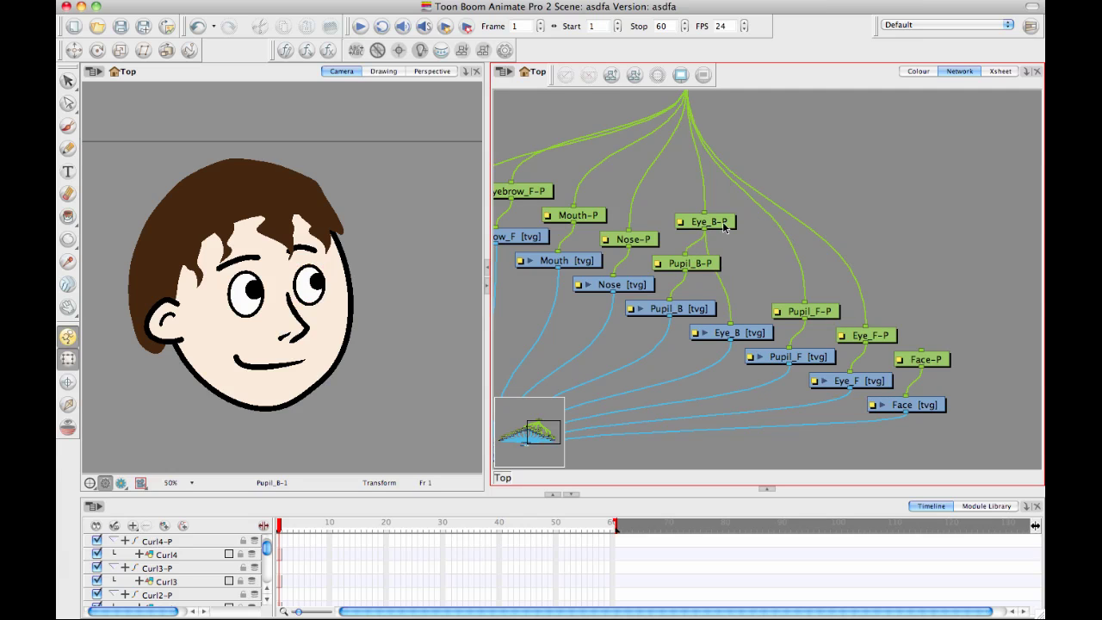
{"action": "left_click_drag", "start_coordinate": [876, 337], "coordinate": [815, 310]}
{"action": "left_click", "coordinate": [851, 265]}
{"action": "left_click", "coordinate": [911, 173]}
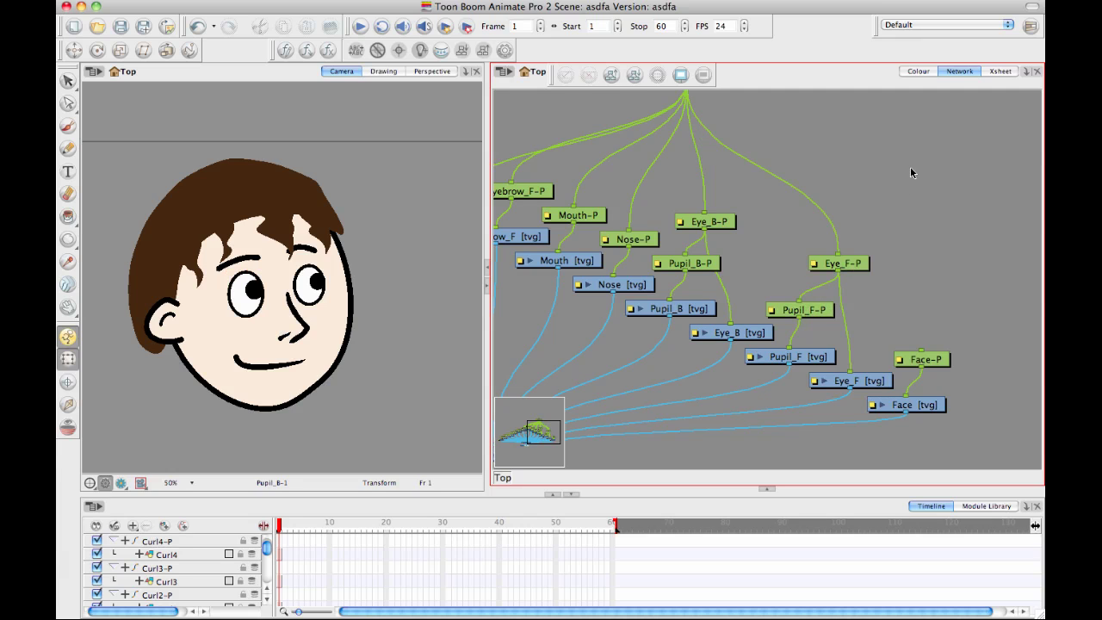
{"action": "left_click_drag", "start_coordinate": [779, 235], "coordinate": [843, 288]}
{"action": "left_click", "coordinate": [908, 237]}
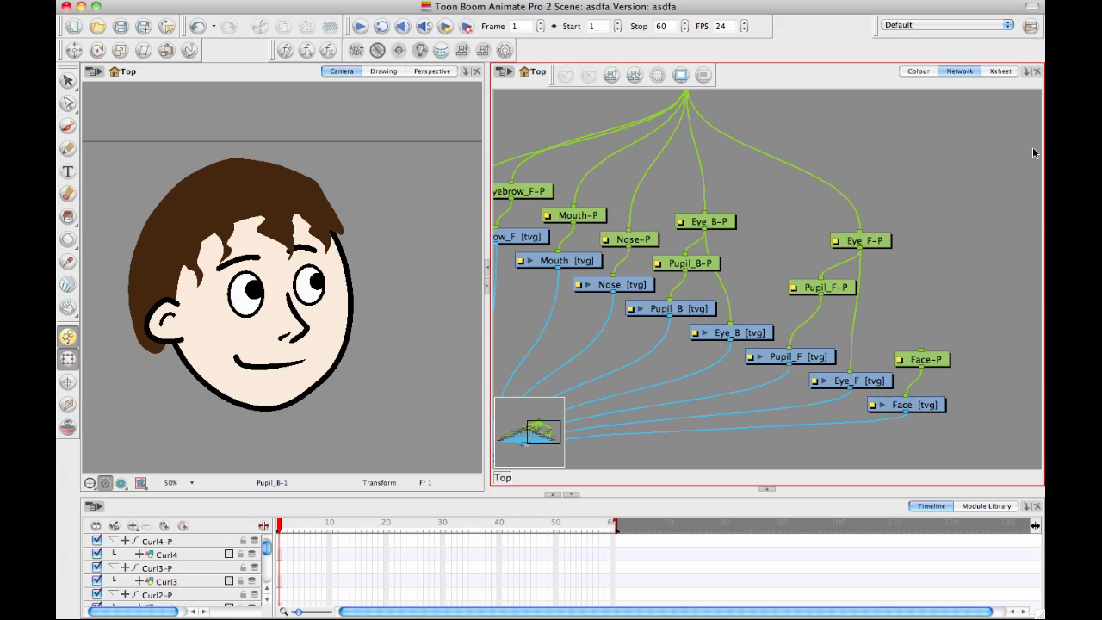
Add a Cutter module from the Module Library and insert it between the Pupil_F drawing and the Composite
{"action": "left_click", "coordinate": [981, 506]}
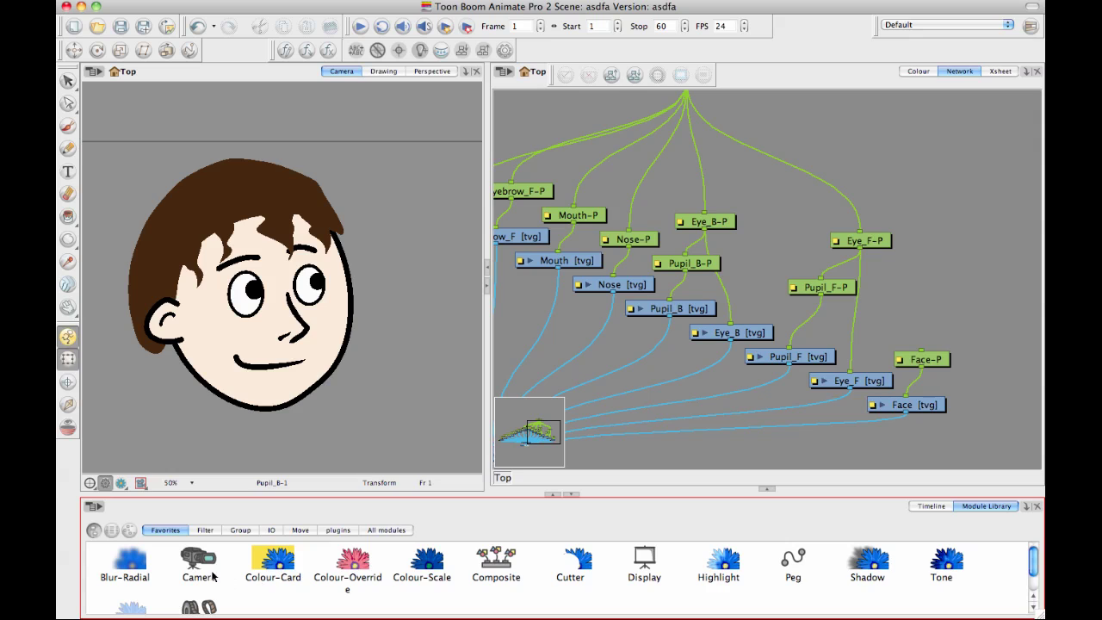
{"action": "left_click_drag", "start_coordinate": [575, 559], "coordinate": [893, 298]}
{"action": "left_click_drag", "start_coordinate": [820, 289], "coordinate": [815, 275]}
{"action": "mouse_move", "coordinate": [808, 355]}
{"action": "left_mouse_down"}
{"action": "mouse_move", "coordinate": [823, 331]}
{"action": "mouse_move", "coordinate": [809, 372]}
{"action": "left_mouse_up"}
{"action": "left_click_drag", "start_coordinate": [893, 307], "coordinate": [768, 395]}
{"action": "left_click", "coordinate": [809, 362]}
{"action": "left_click_drag", "start_coordinate": [809, 362], "coordinate": [805, 360]}
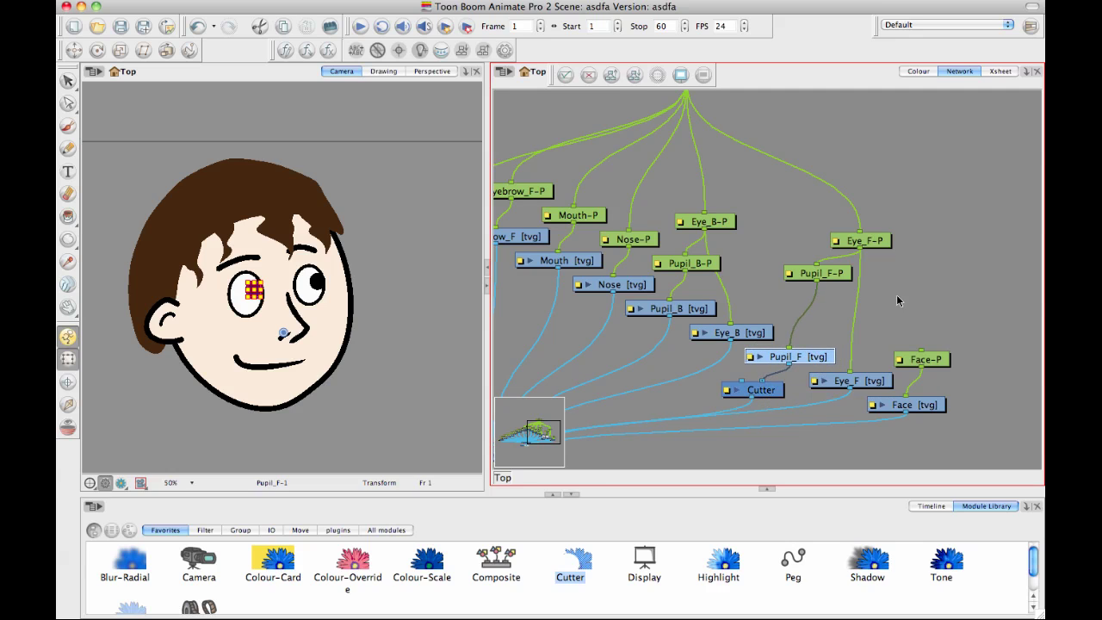
Connect the Eye_F drawing to the Cutter's free input and enable the Cutter's Inverted option
{"action": "scroll", "coordinate": [860, 362], "scroll_direction": "down", "scroll_amount": 5}
{"action": "scroll", "coordinate": [860, 362], "scroll_direction": "left", "scroll_amount": 3}
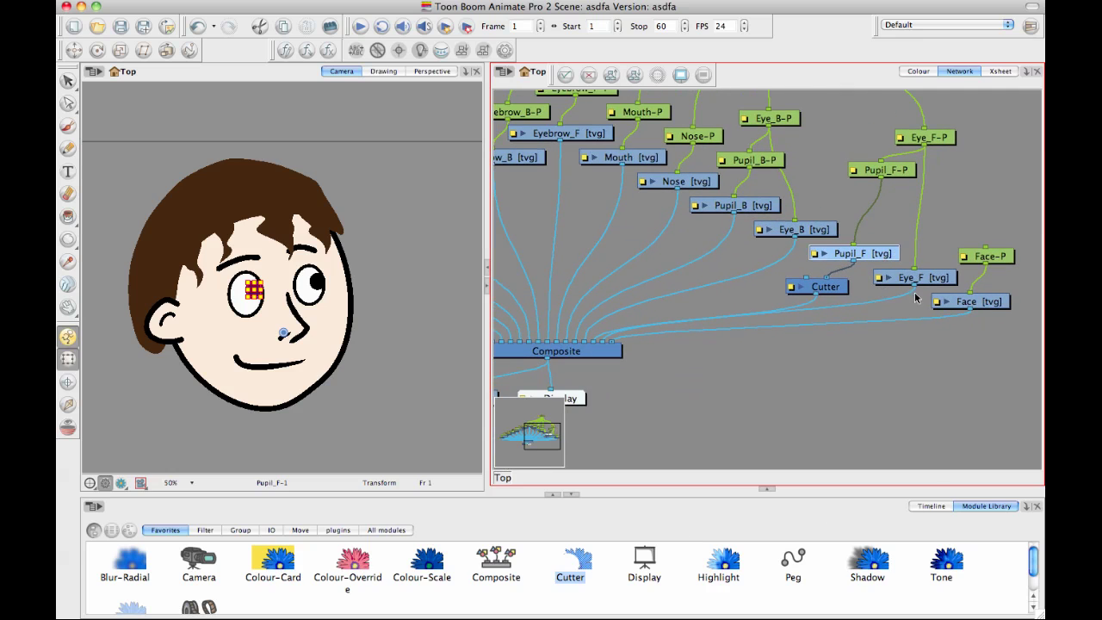
{"action": "left_click_drag", "start_coordinate": [914, 289], "coordinate": [823, 290]}
{"action": "double_click", "coordinate": [793, 286]}
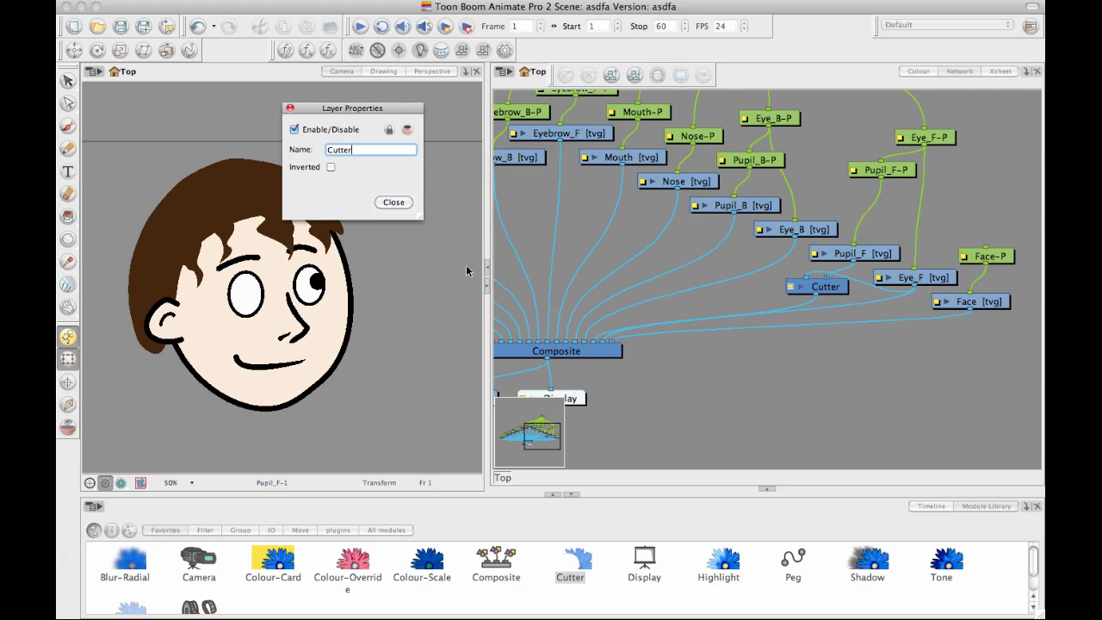
{"action": "left_click", "coordinate": [330, 167]}
{"action": "left_click", "coordinate": [392, 202]}
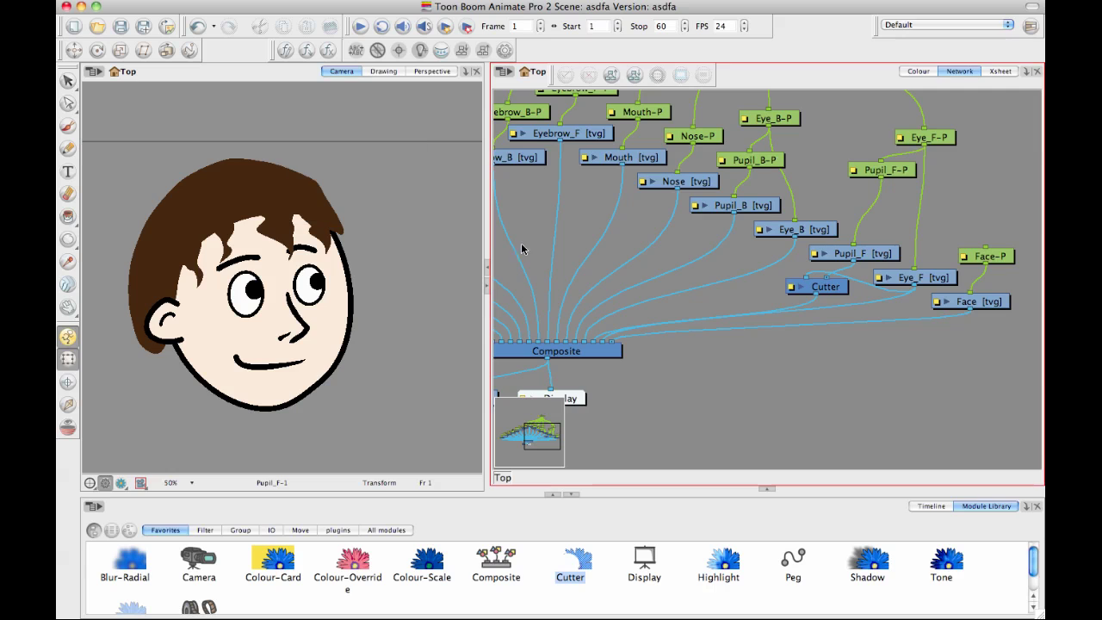
Test the Cutter by moving Pupil_F partly beyond the edge of the front eye in a close-up camera view
{"action": "left_click", "coordinate": [250, 289]}
{"action": "scroll", "coordinate": [275, 303], "scroll_direction": "up", "scroll_amount": 3}
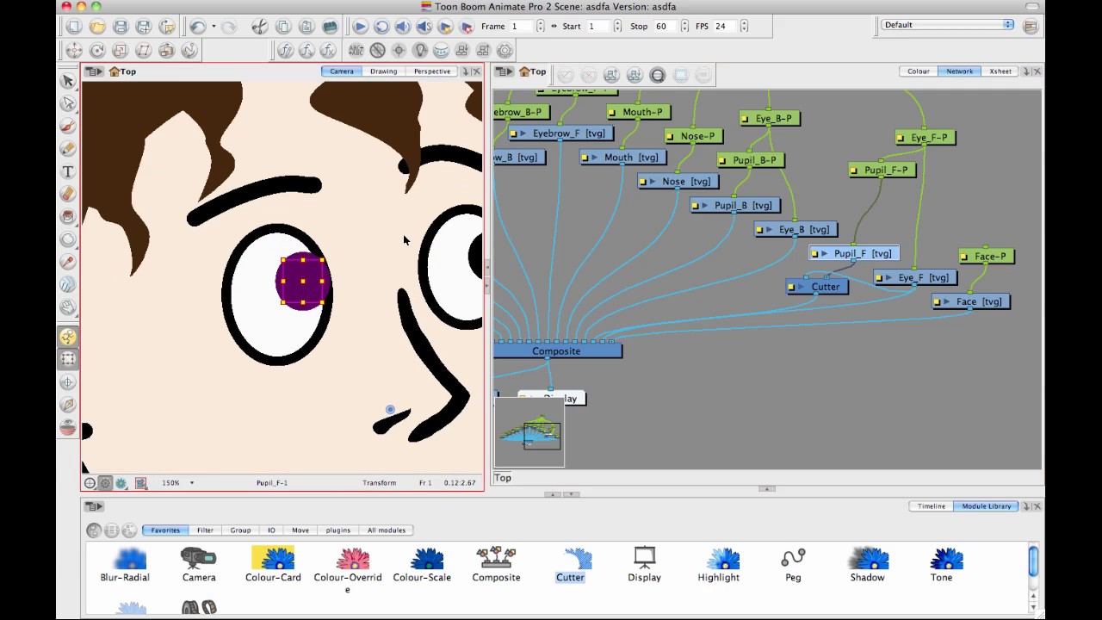
{"action": "left_click", "coordinate": [564, 222]}
{"action": "left_click", "coordinate": [310, 281]}
{"action": "mouse_move", "coordinate": [297, 271]}
{"action": "left_mouse_down"}
{"action": "mouse_move", "coordinate": [317, 253]}
{"action": "mouse_move", "coordinate": [274, 295]}
{"action": "mouse_move", "coordinate": [266, 231]}
{"action": "mouse_move", "coordinate": [306, 261]}
{"action": "left_mouse_up"}
{"action": "left_click", "coordinate": [316, 340]}
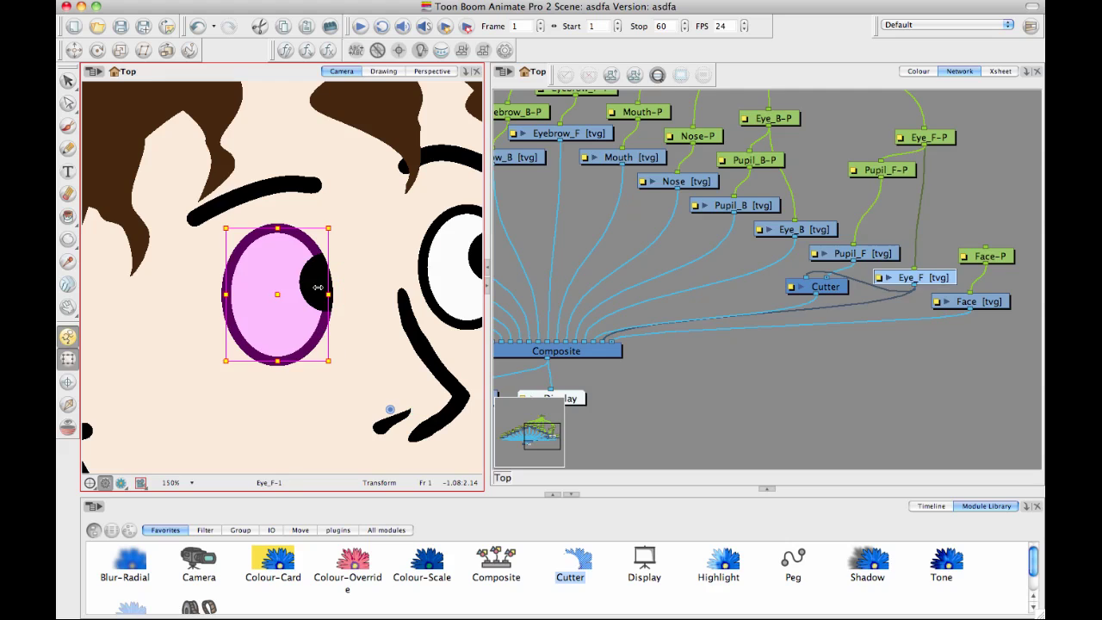
{"action": "left_click", "coordinate": [324, 282]}
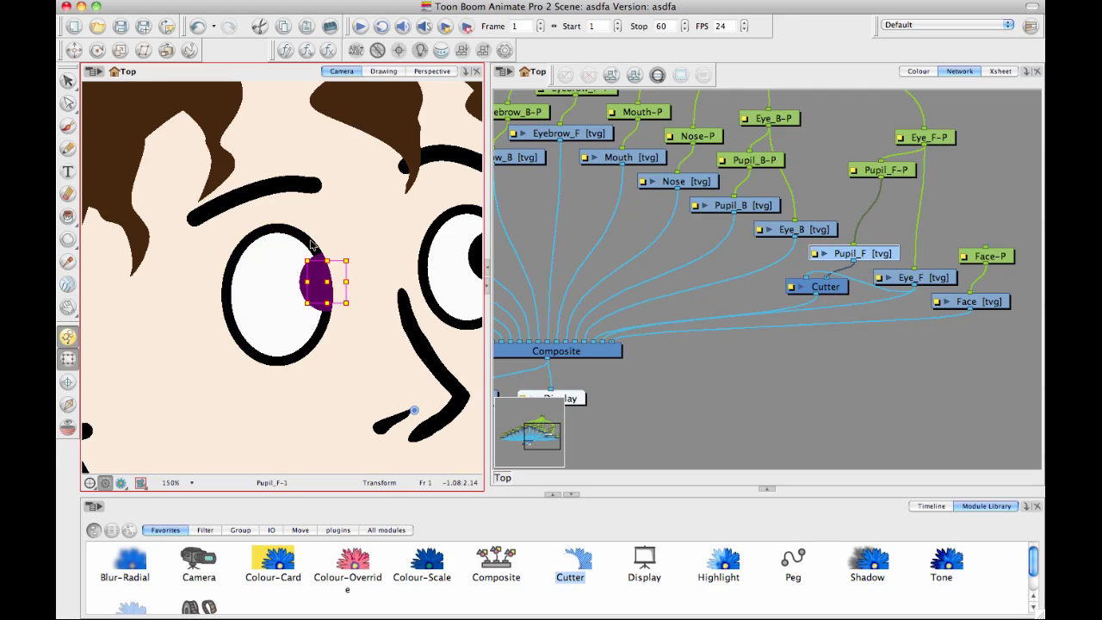
Undo the Pupil_F test moves to restore the front pupil inside its eye
{"action": "left_click", "coordinate": [564, 228]}
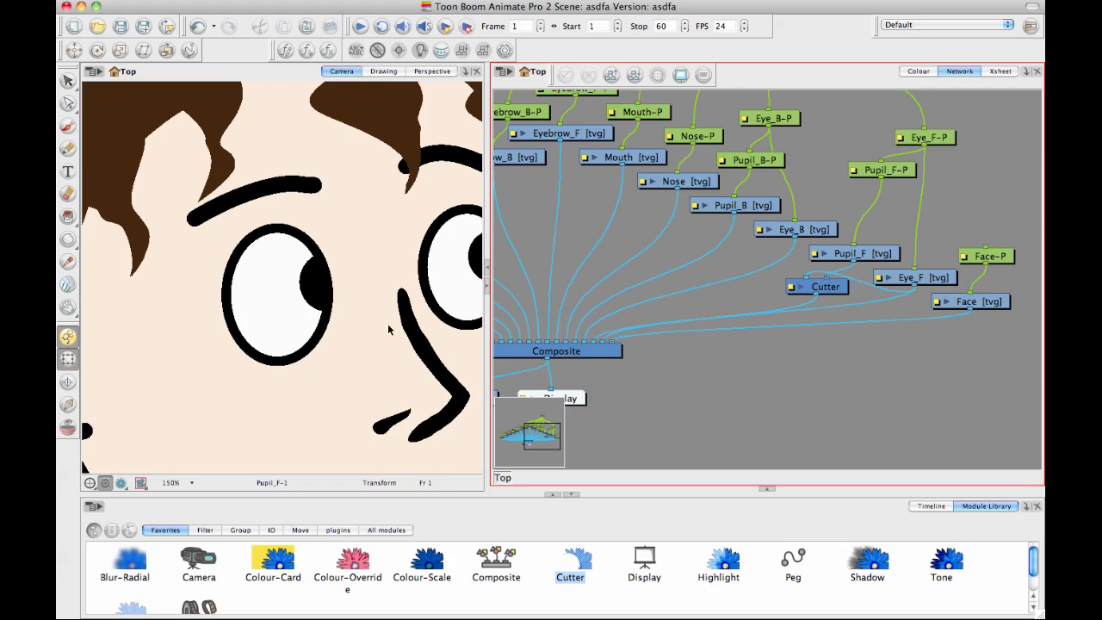
{"action": "key", "text": "super+z"}
{"action": "key", "text": "super+z"}
{"action": "key", "text": "super+z"}
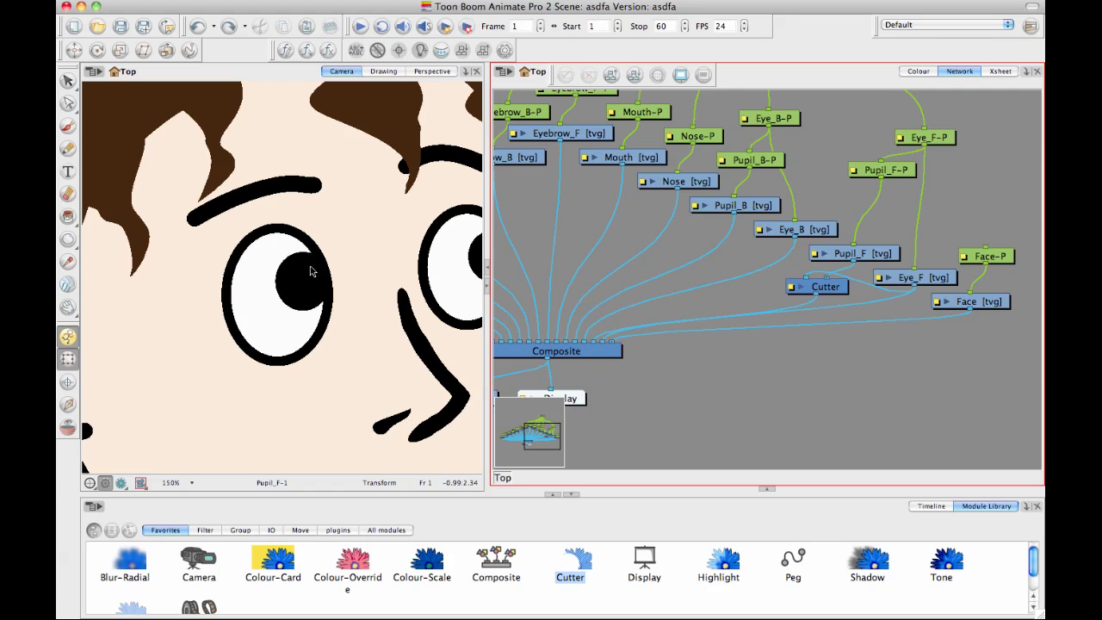
{"action": "key", "text": "super+z"}
Rearrange the front-eye nodes so Eye_F and Pupil_F sit side by side above the Cutter, with Pupil_F-P above Pupil_F
{"action": "left_click", "coordinate": [818, 286]}
{"action": "left_click", "coordinate": [811, 298]}
{"action": "left_click_drag", "start_coordinate": [828, 290], "coordinate": [814, 294]}
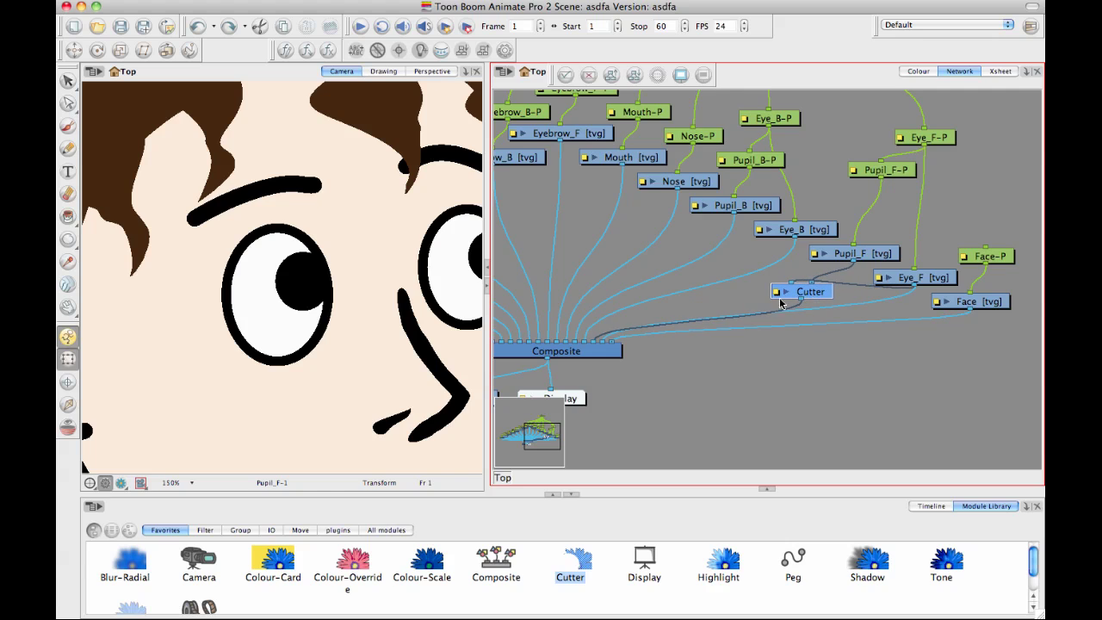
{"action": "left_click", "coordinate": [348, 564]}
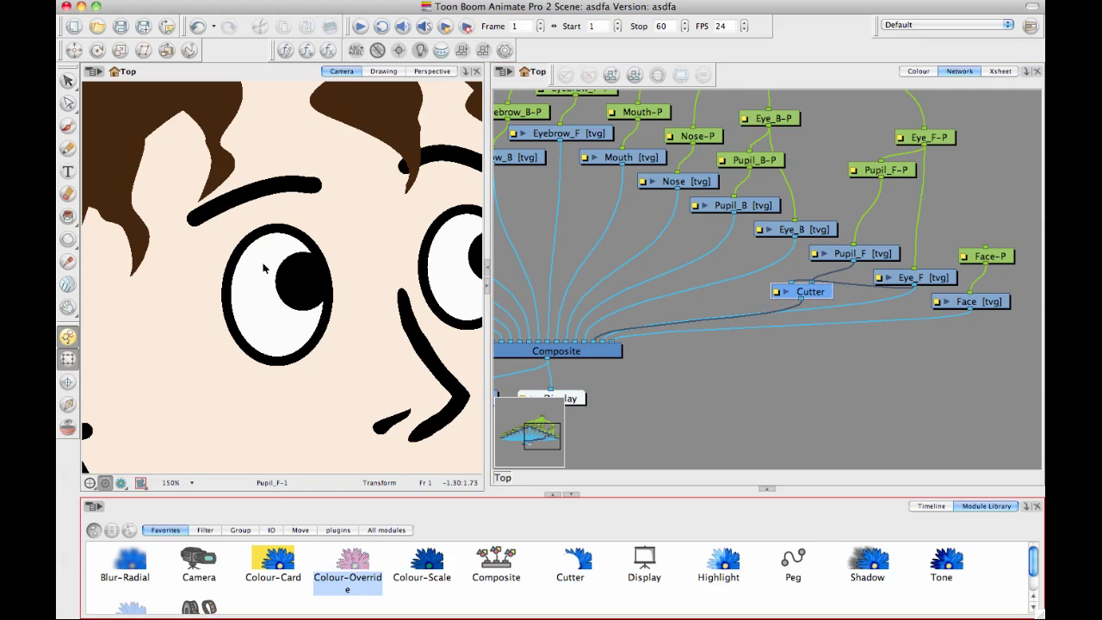
{"action": "left_click", "coordinate": [868, 276]}
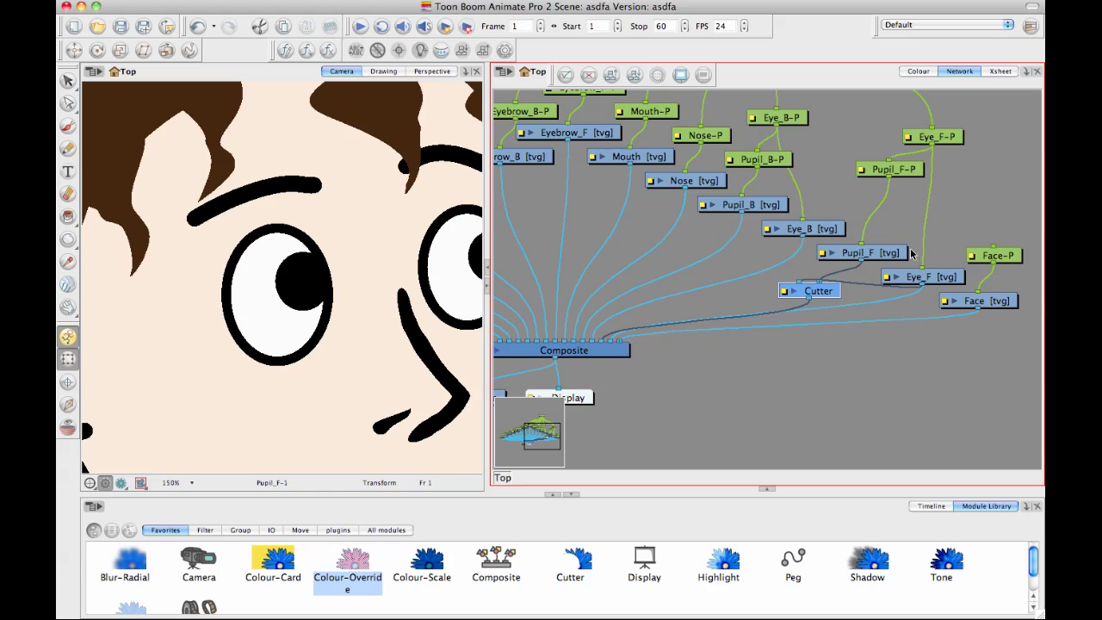
{"action": "left_click_drag", "start_coordinate": [925, 278], "coordinate": [879, 211]}
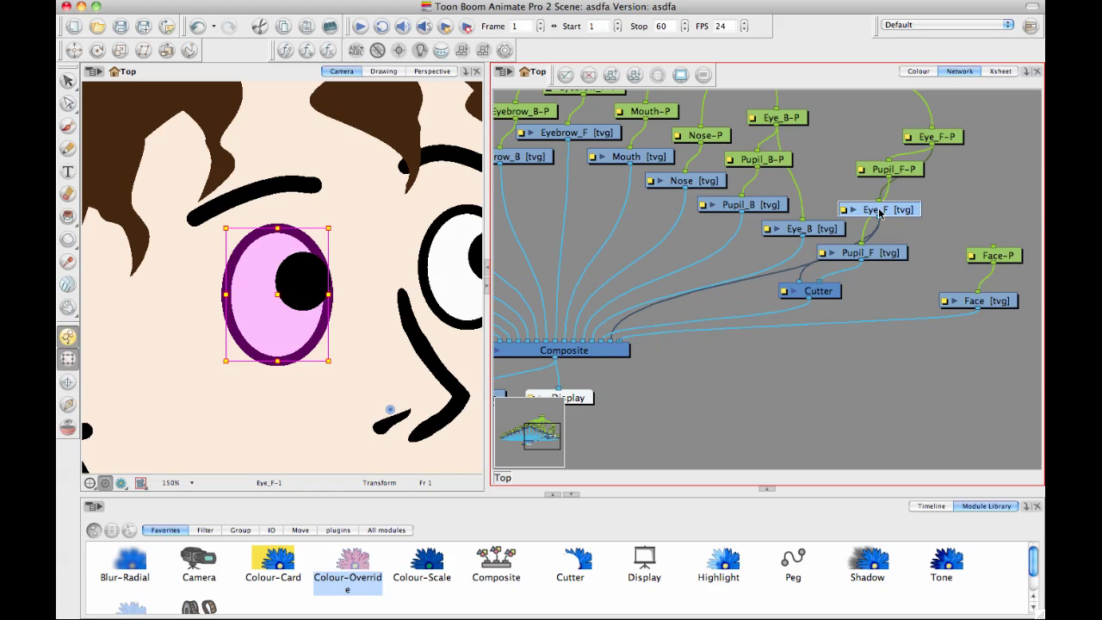
{"action": "left_click_drag", "start_coordinate": [885, 251], "coordinate": [934, 254]}
{"action": "left_click_drag", "start_coordinate": [822, 291], "coordinate": [941, 255]}
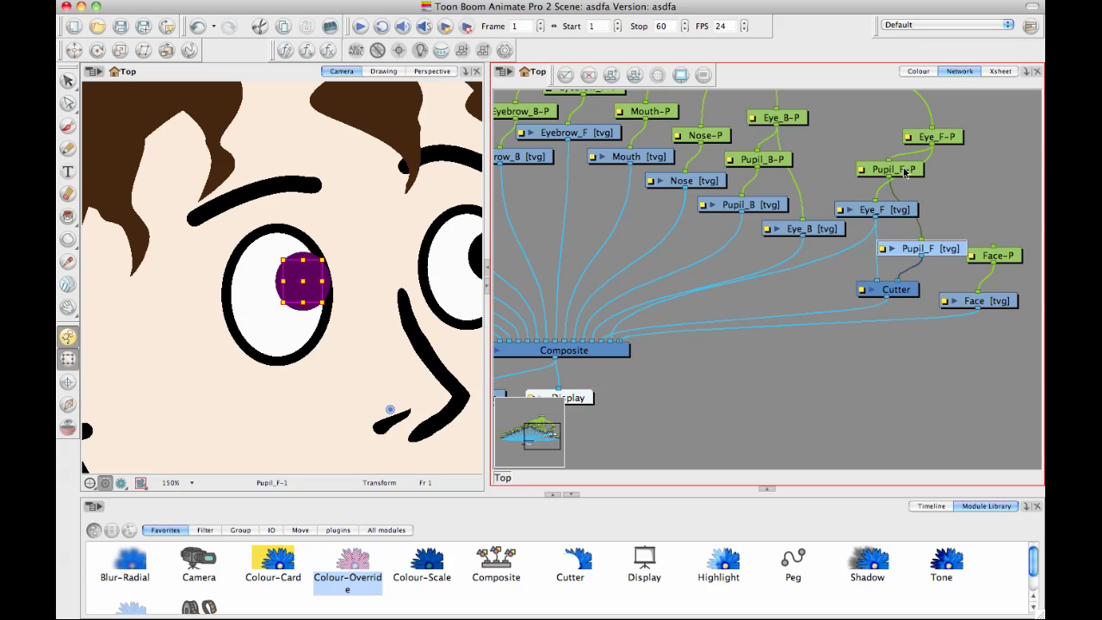
{"action": "left_click_drag", "start_coordinate": [904, 172], "coordinate": [980, 180]}
{"action": "left_click", "coordinate": [973, 154]}
Add an inverted Cutter between the Pupil_B drawing and the Composite, connecting Eye_B to its free input
{"action": "scroll", "coordinate": [894, 122], "scroll_direction": "up", "scroll_amount": 2}
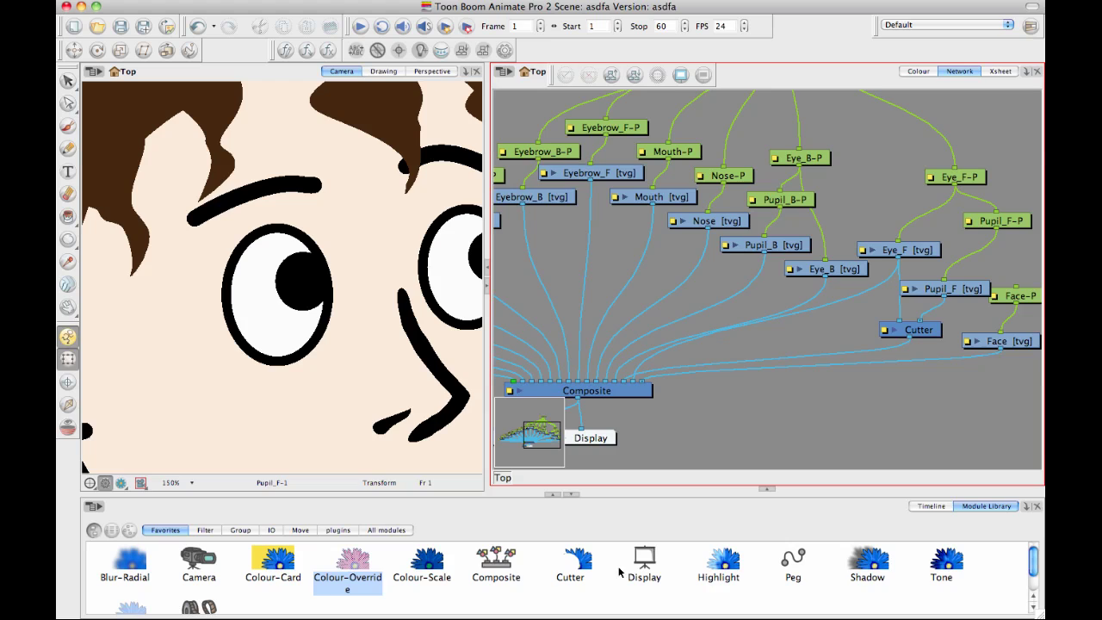
{"action": "left_click_drag", "start_coordinate": [575, 570], "coordinate": [745, 294]}
{"action": "left_click_drag", "start_coordinate": [825, 276], "coordinate": [719, 293]}
{"action": "left_click", "coordinate": [701, 299]}
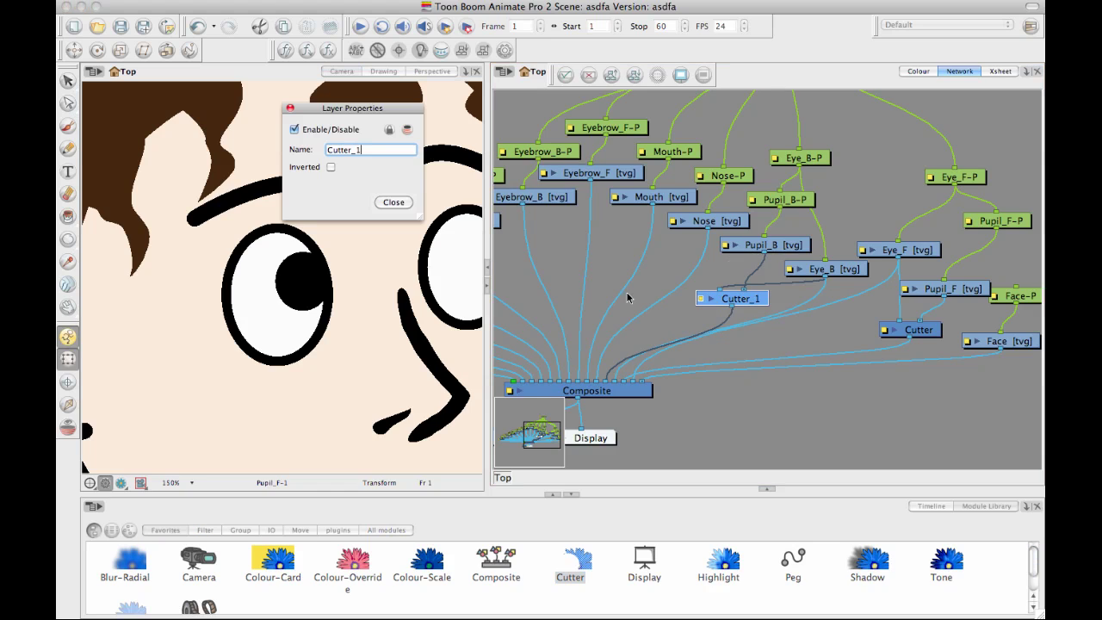
{"action": "left_click", "coordinate": [393, 201]}
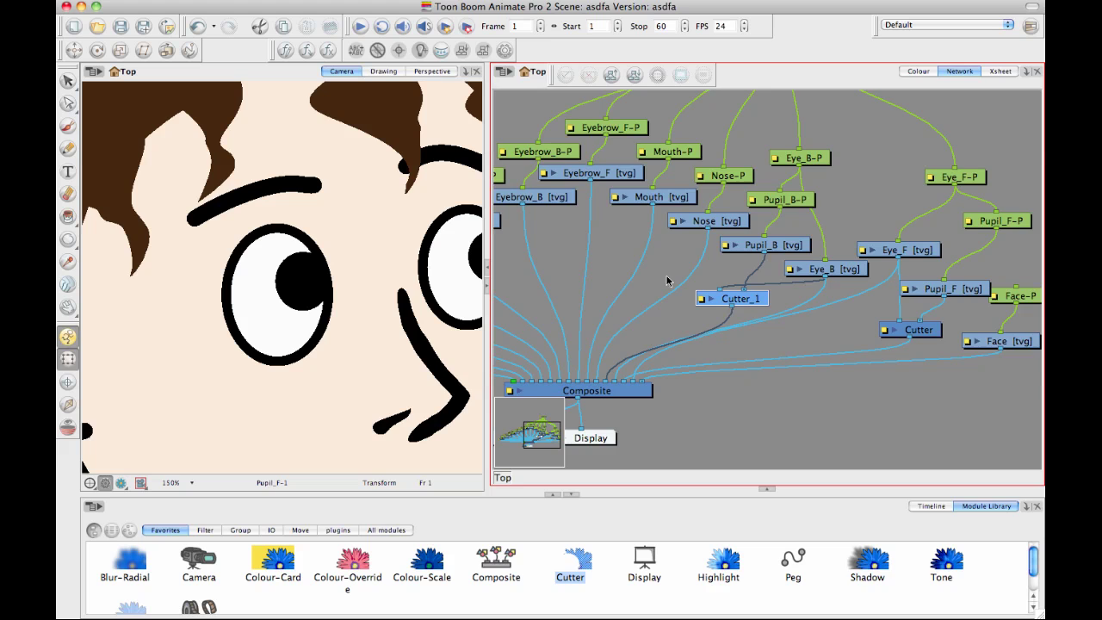
Test the new Cutter by moving Pupil_B inside the back eye, and undo the move
{"action": "scroll", "coordinate": [812, 327], "scroll_direction": "up", "scroll_amount": 3}
{"action": "key", "text": "2"}
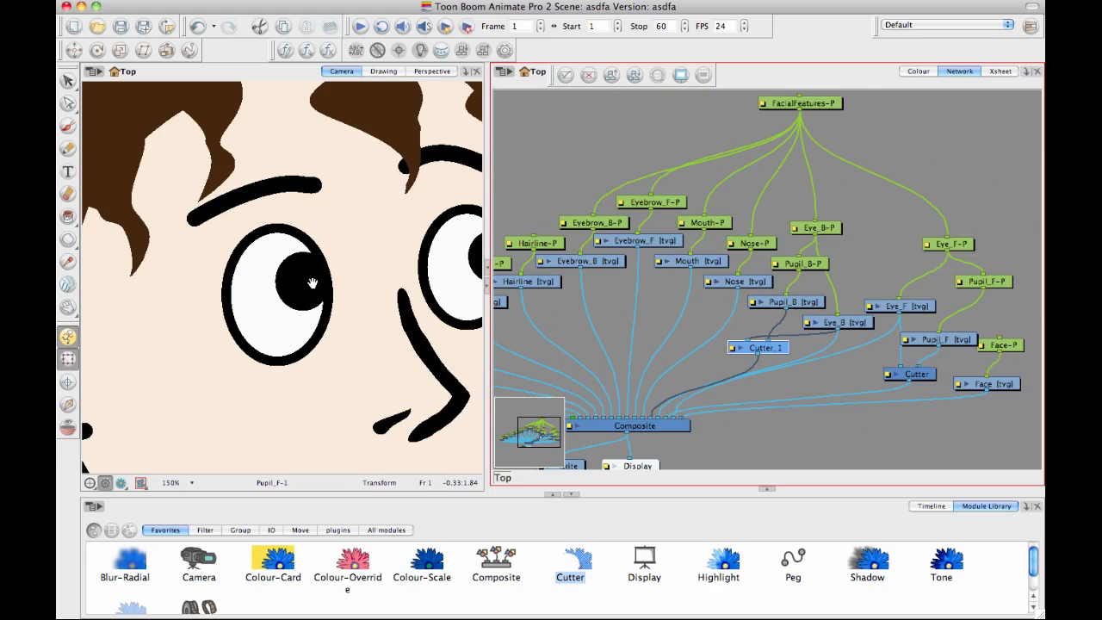
{"action": "left_click_drag", "start_coordinate": [311, 282], "coordinate": [247, 269]}
{"action": "left_click", "coordinate": [420, 245]}
{"action": "mouse_move", "coordinate": [419, 246]}
{"action": "left_mouse_down"}
{"action": "mouse_move", "coordinate": [411, 302]}
{"action": "mouse_move", "coordinate": [351, 221]}
{"action": "mouse_move", "coordinate": [421, 300]}
{"action": "mouse_move", "coordinate": [428, 255]}
{"action": "left_mouse_up"}
{"action": "key", "text": "super+z"}
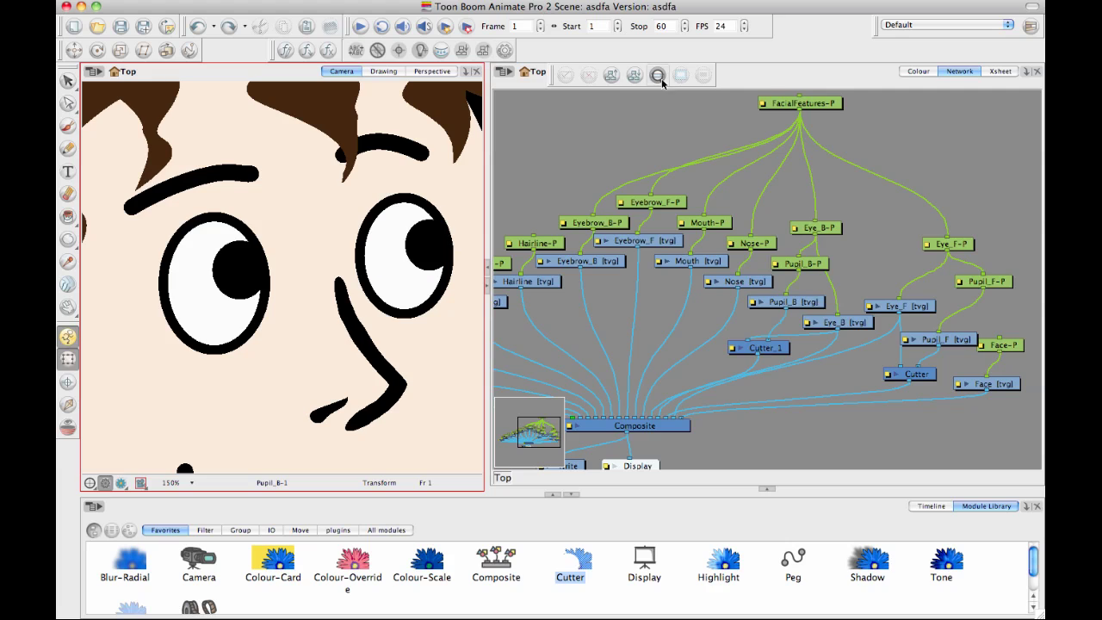
Test the Eye_B-P peg by moving the back eye together with its pupil, and restore its position
{"action": "left_click", "coordinate": [805, 228]}
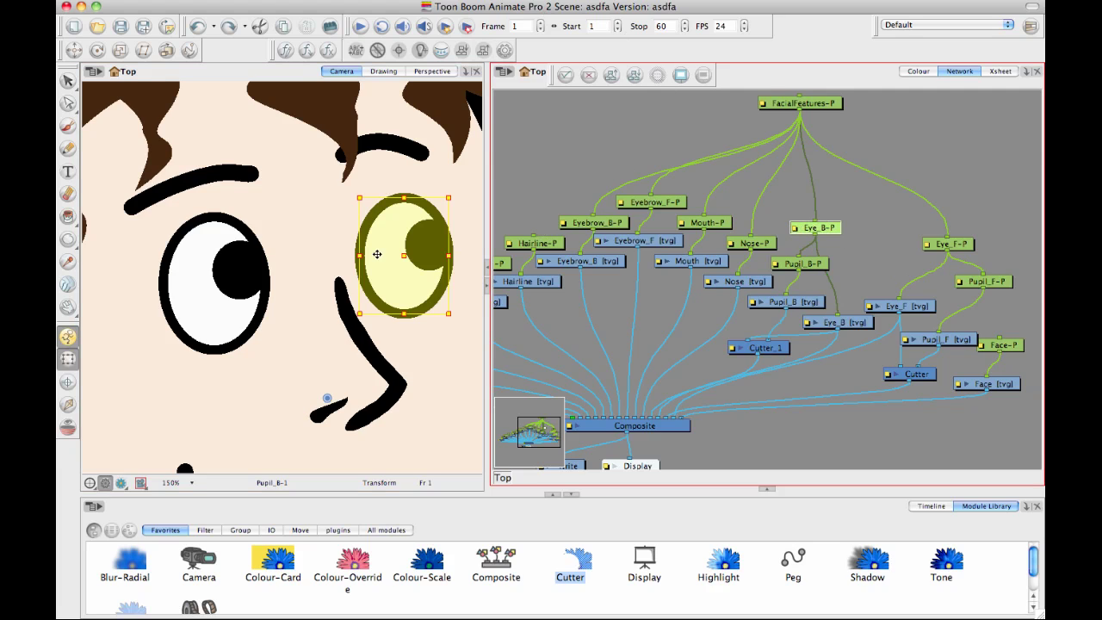
{"action": "left_click_drag", "start_coordinate": [377, 254], "coordinate": [413, 256]}
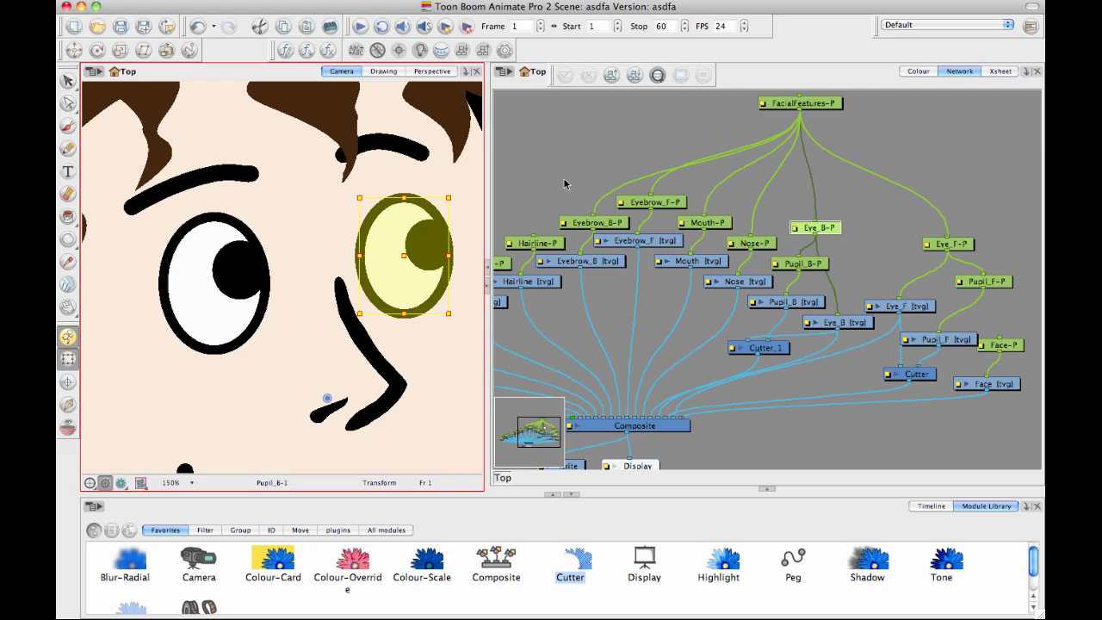
{"action": "left_click", "coordinate": [529, 177]}
{"action": "left_click_drag", "start_coordinate": [382, 290], "coordinate": [368, 281]}
{"action": "key", "text": "2"}
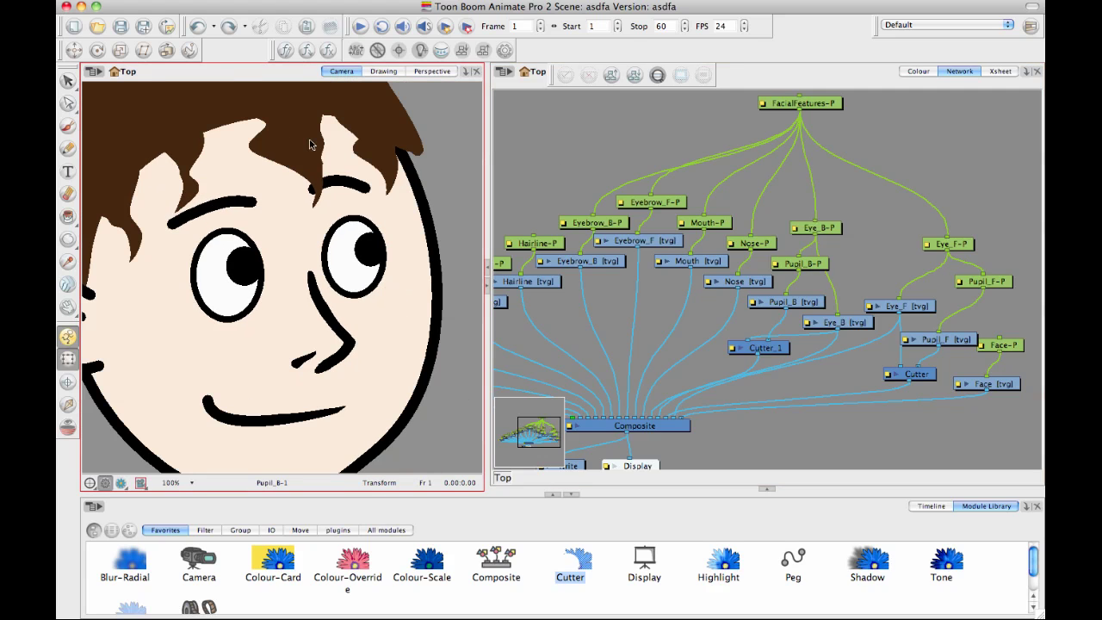
{"action": "left_click_drag", "start_coordinate": [254, 361], "coordinate": [283, 357]}
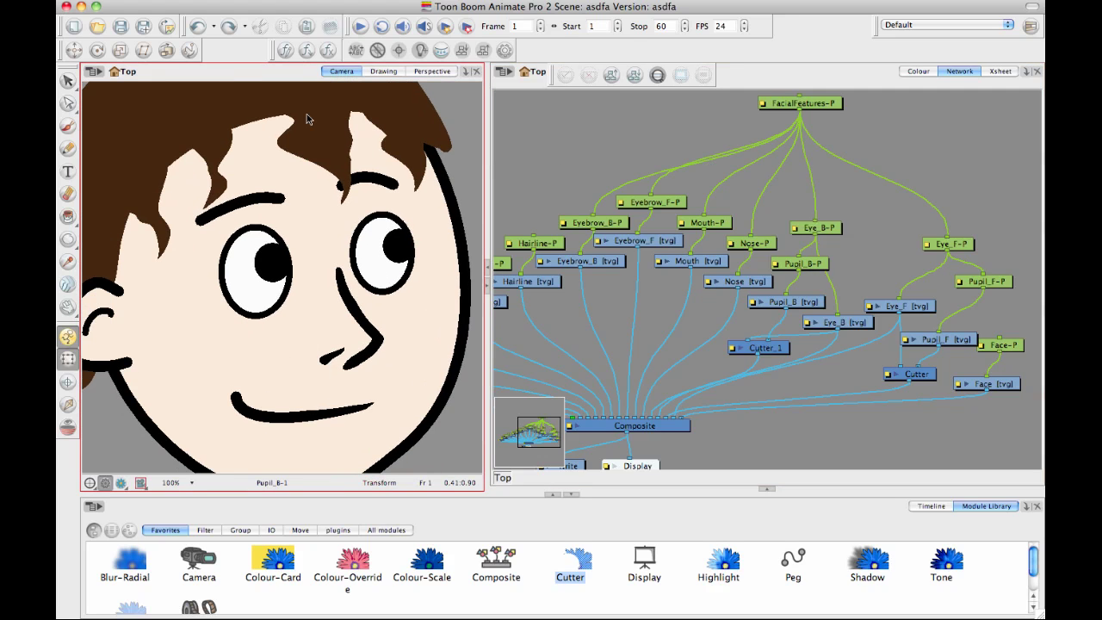
{"action": "scroll", "coordinate": [266, 335], "scroll_direction": "down", "scroll_amount": 2}
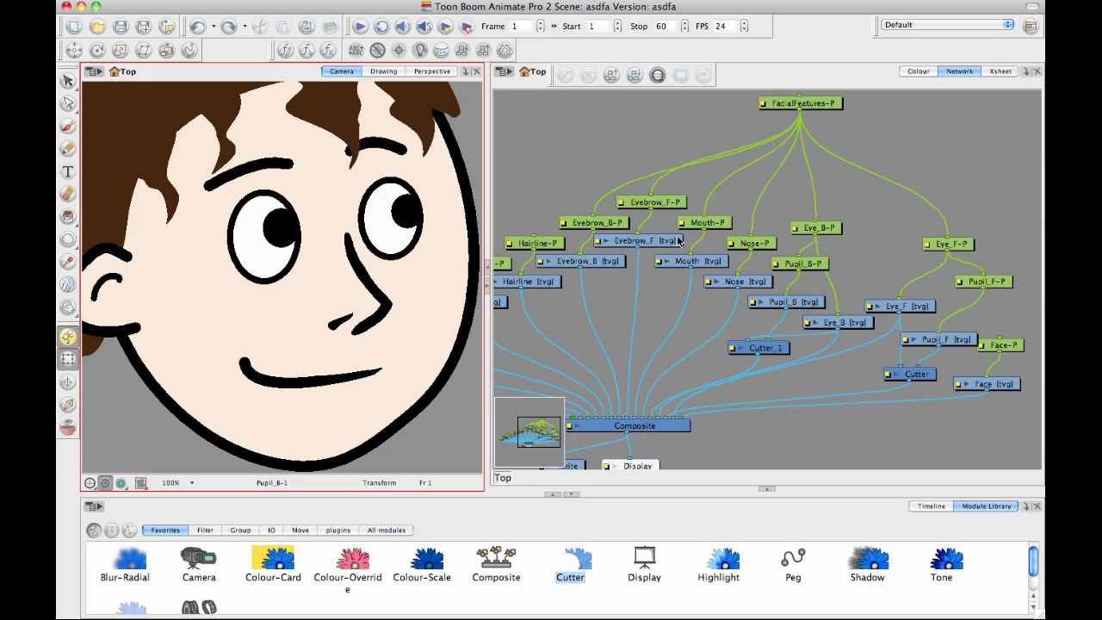
Move FacialFeatures-P and its facial feature nodes higher in the network, clear of the hair nodes
{"action": "left_click_drag", "start_coordinate": [697, 262], "coordinate": [727, 284]}
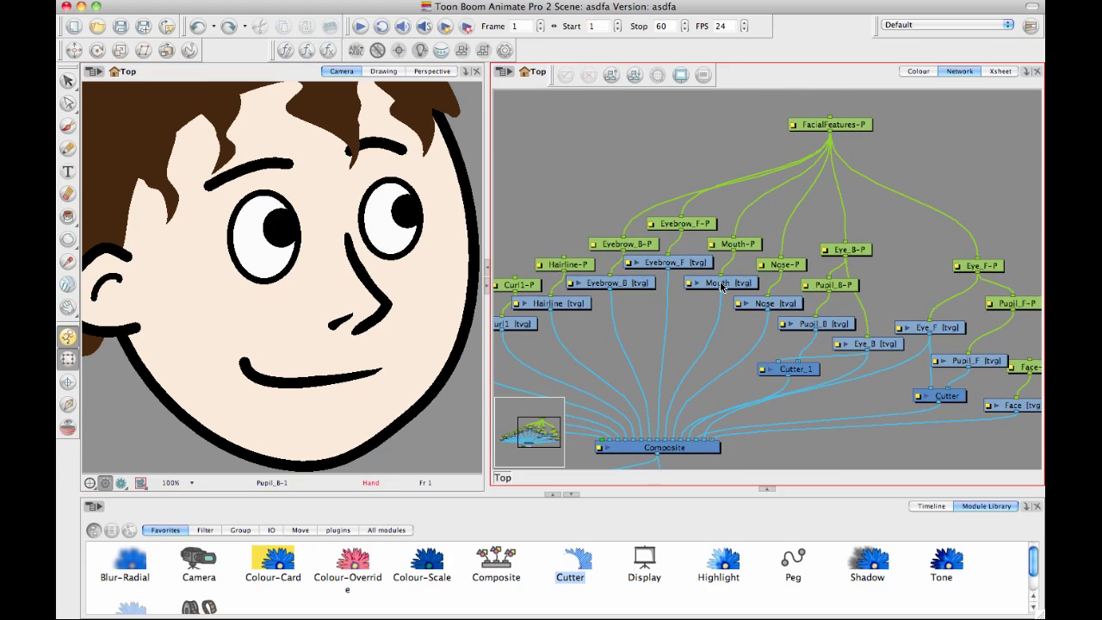
{"action": "left_click_drag", "start_coordinate": [849, 128], "coordinate": [816, 93]}
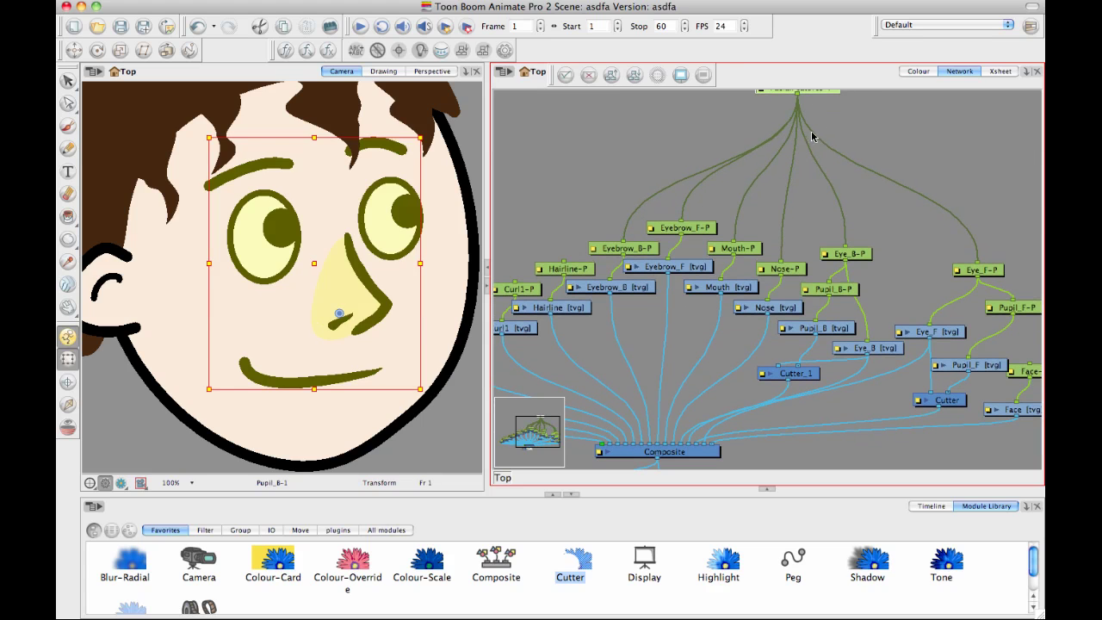
{"action": "mouse_move", "coordinate": [801, 145]}
{"action": "left_mouse_down"}
{"action": "mouse_move", "coordinate": [802, 179]}
{"action": "mouse_move", "coordinate": [803, 146]}
{"action": "left_mouse_up"}
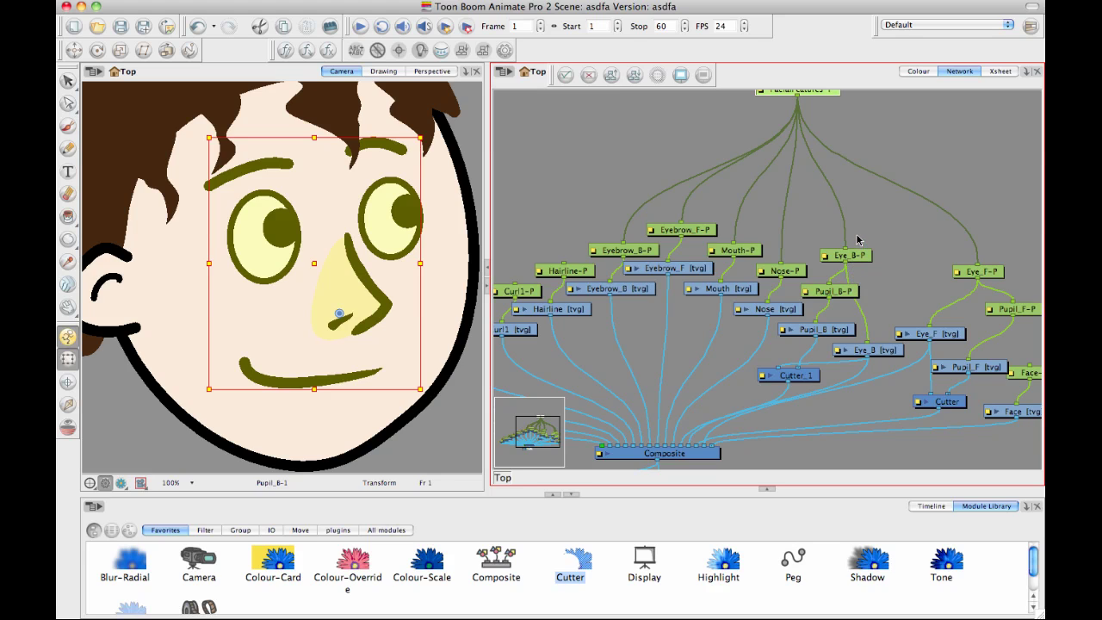
{"action": "left_click_drag", "start_coordinate": [628, 145], "coordinate": [971, 285]}
{"action": "left_click", "coordinate": [936, 181]}
{"action": "left_click_drag", "start_coordinate": [738, 251], "coordinate": [765, 240]}
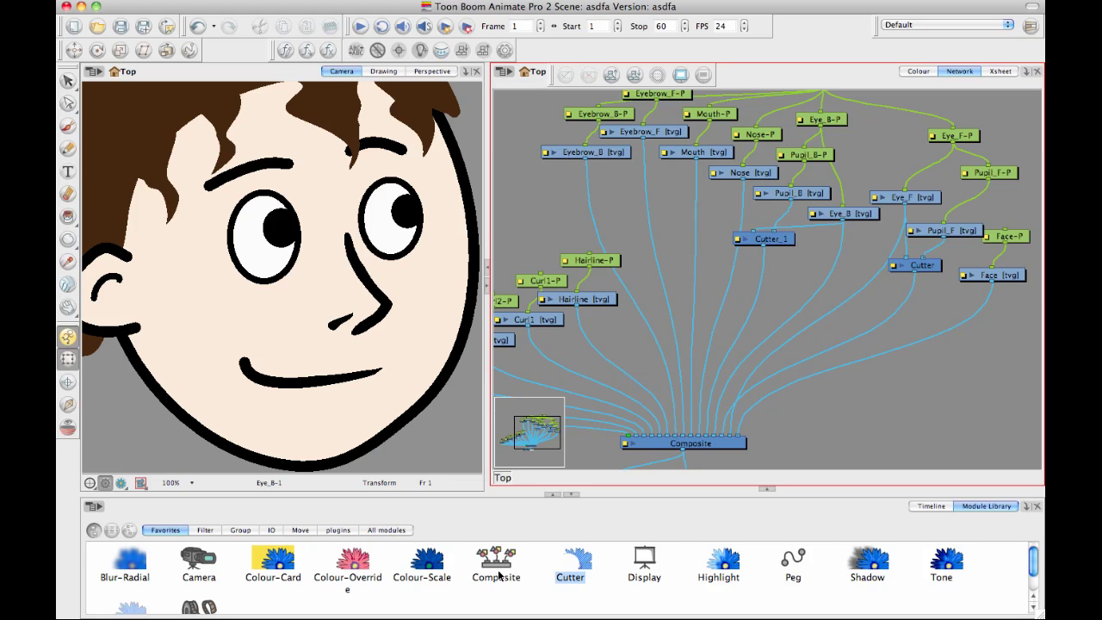
{"action": "mouse_move", "coordinate": [716, 444]}
{"action": "left_mouse_down"}
{"action": "mouse_move", "coordinate": [694, 441]}
{"action": "mouse_move", "coordinate": [739, 444]}
{"action": "mouse_move", "coordinate": [695, 444]}
{"action": "mouse_move", "coordinate": [738, 441]}
{"action": "mouse_move", "coordinate": [695, 443]}
{"action": "mouse_move", "coordinate": [717, 441]}
{"action": "left_mouse_up"}
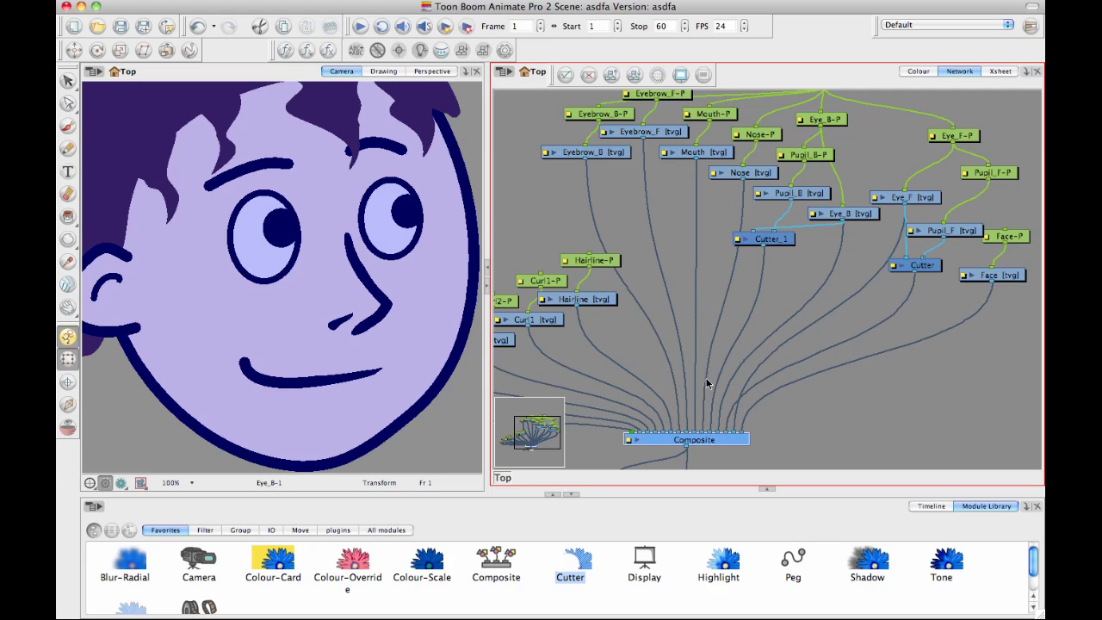
{"action": "left_click", "coordinate": [822, 399]}
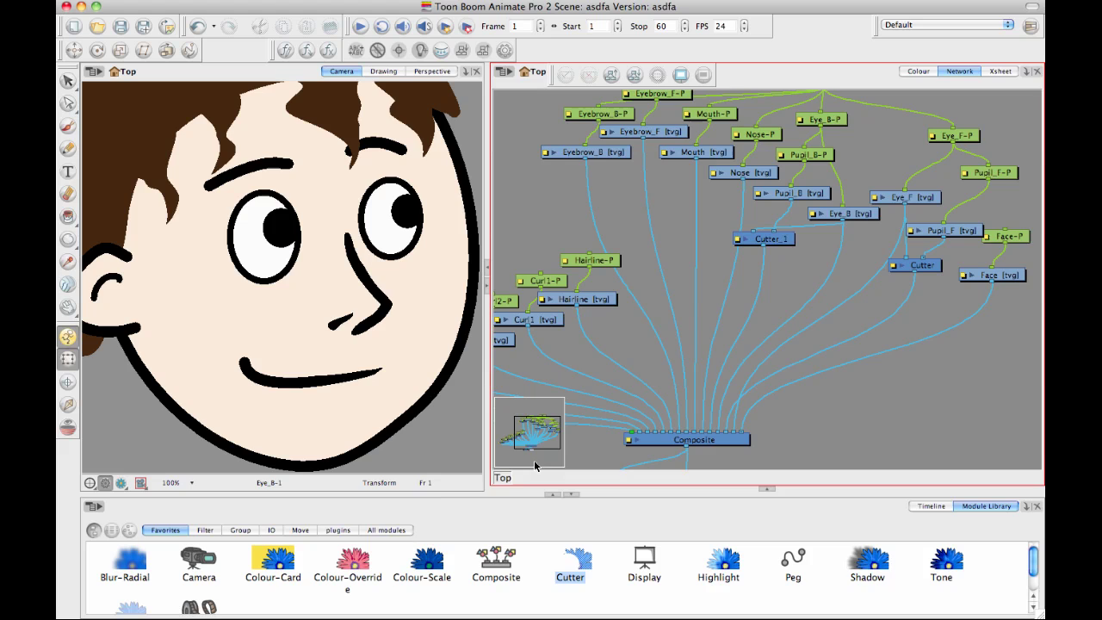
Add a second Composite module below the facial feature nodes and connect its output to the main Composite
{"action": "left_click_drag", "start_coordinate": [493, 570], "coordinate": [745, 313]}
{"action": "left_click_drag", "start_coordinate": [688, 228], "coordinate": [728, 245]}
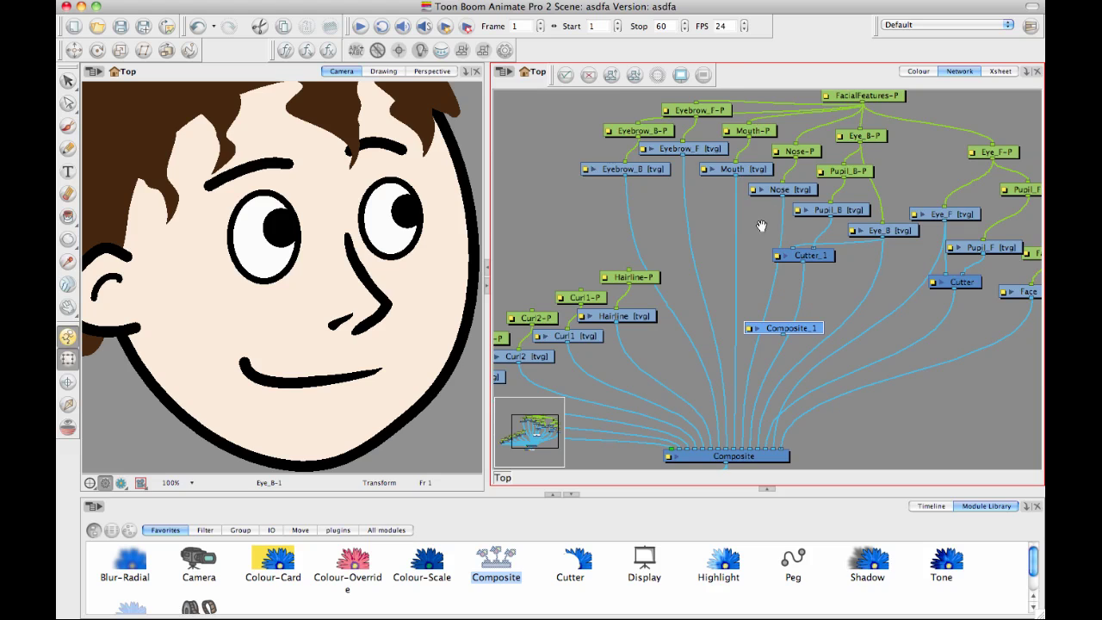
{"action": "scroll", "coordinate": [752, 345], "scroll_direction": "down", "scroll_amount": 2}
{"action": "scroll", "coordinate": [753, 345], "scroll_direction": "right", "scroll_amount": 2}
{"action": "left_click_drag", "start_coordinate": [756, 310], "coordinate": [693, 429]}
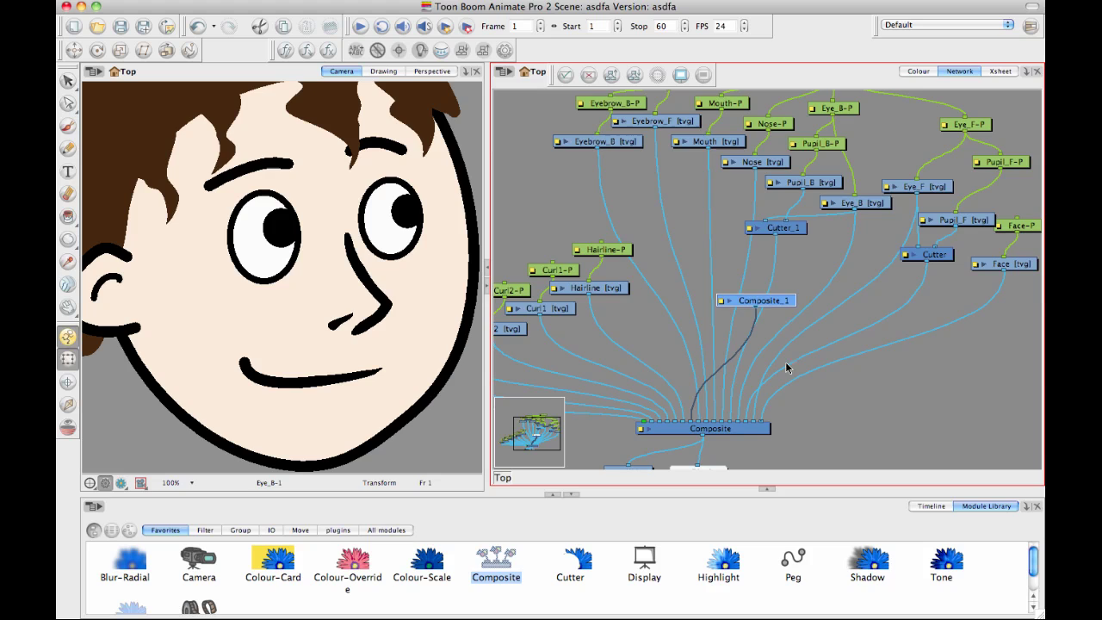
{"action": "left_click_drag", "start_coordinate": [770, 304], "coordinate": [747, 309]}
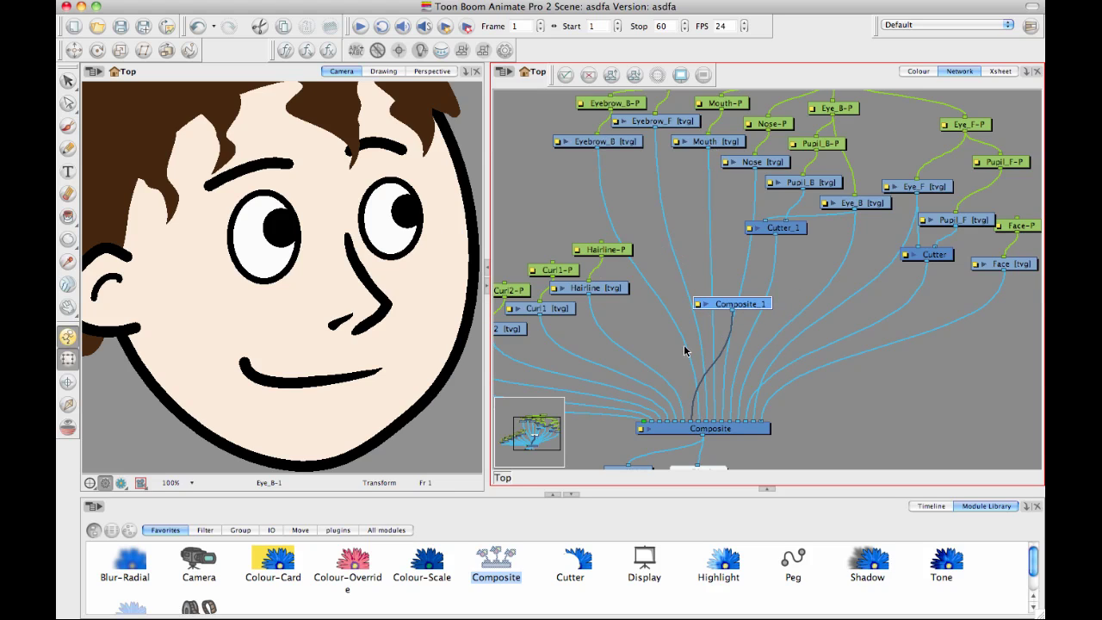
{"action": "left_click_drag", "start_coordinate": [767, 351], "coordinate": [779, 292]}
{"action": "left_click_drag", "start_coordinate": [723, 416], "coordinate": [748, 419]}
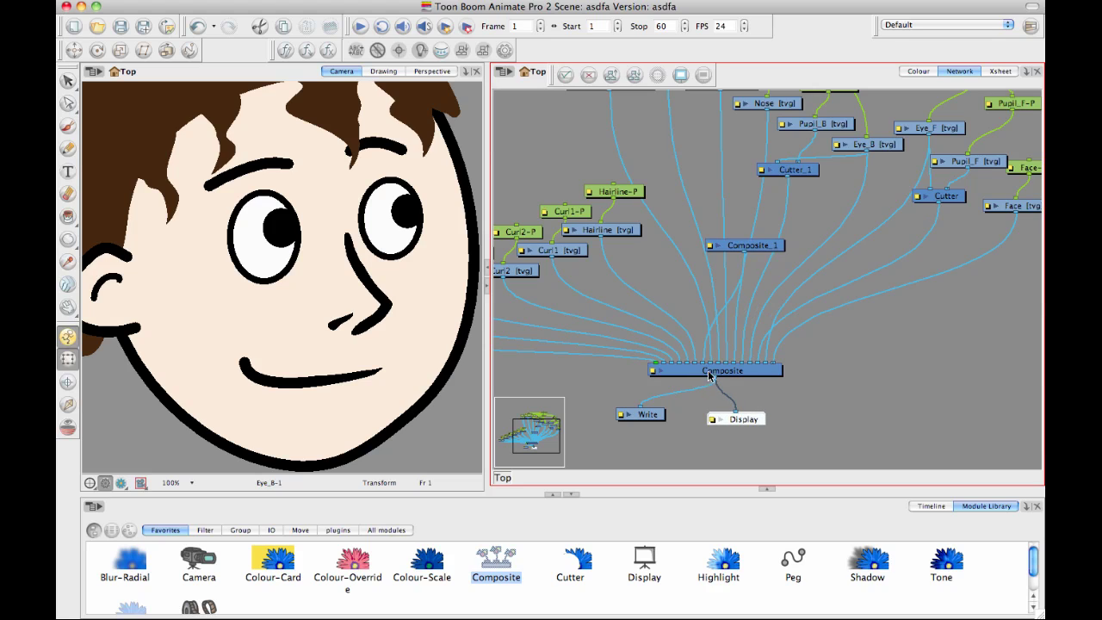
{"action": "left_click_drag", "start_coordinate": [756, 246], "coordinate": [750, 242]}
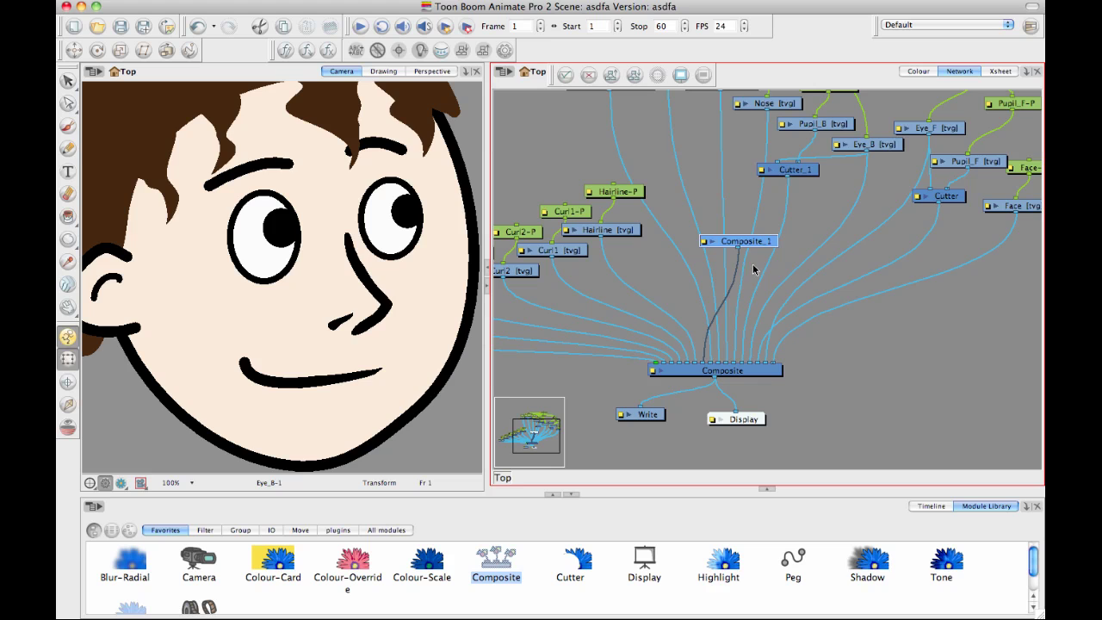
Disconnect Composite_1 from the main Composite and reposition it below the facial feature nodes
{"action": "left_click_drag", "start_coordinate": [705, 361], "coordinate": [713, 274]}
{"action": "left_click_drag", "start_coordinate": [754, 243], "coordinate": [829, 276]}
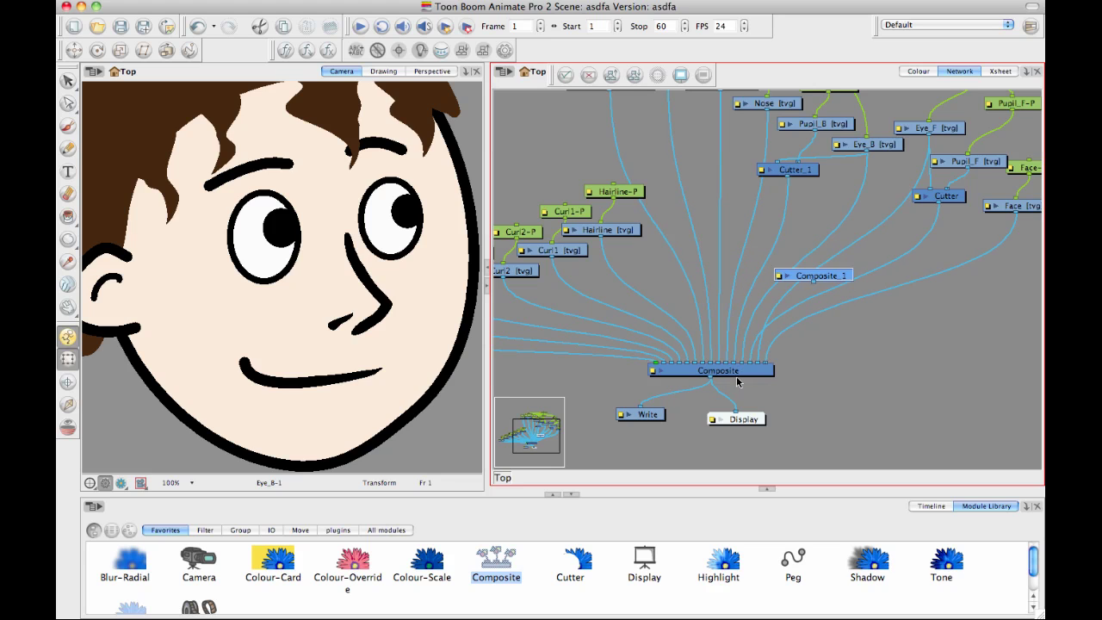
{"action": "left_click_drag", "start_coordinate": [741, 371], "coordinate": [749, 365]}
{"action": "left_click_drag", "start_coordinate": [824, 273], "coordinate": [770, 244]}
Reroute Eyebrow_B, Eyebrow_F and Mouth into Composite_1, and connect Composite_1's output to the main Composite
{"action": "left_click_drag", "start_coordinate": [731, 201], "coordinate": [728, 285]}
{"action": "mouse_move", "coordinate": [707, 429]}
{"action": "left_mouse_down"}
{"action": "mouse_move", "coordinate": [726, 330]}
{"action": "mouse_move", "coordinate": [708, 318]}
{"action": "mouse_move", "coordinate": [744, 304]}
{"action": "mouse_move", "coordinate": [762, 338]}
{"action": "left_mouse_up"}
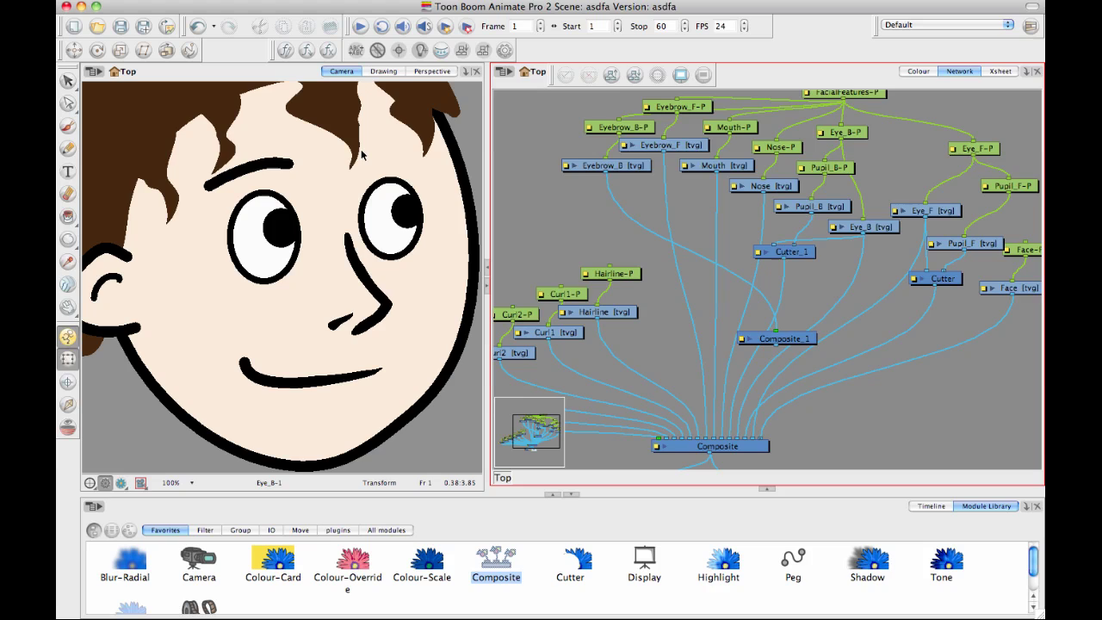
{"action": "left_click_drag", "start_coordinate": [799, 348], "coordinate": [706, 439]}
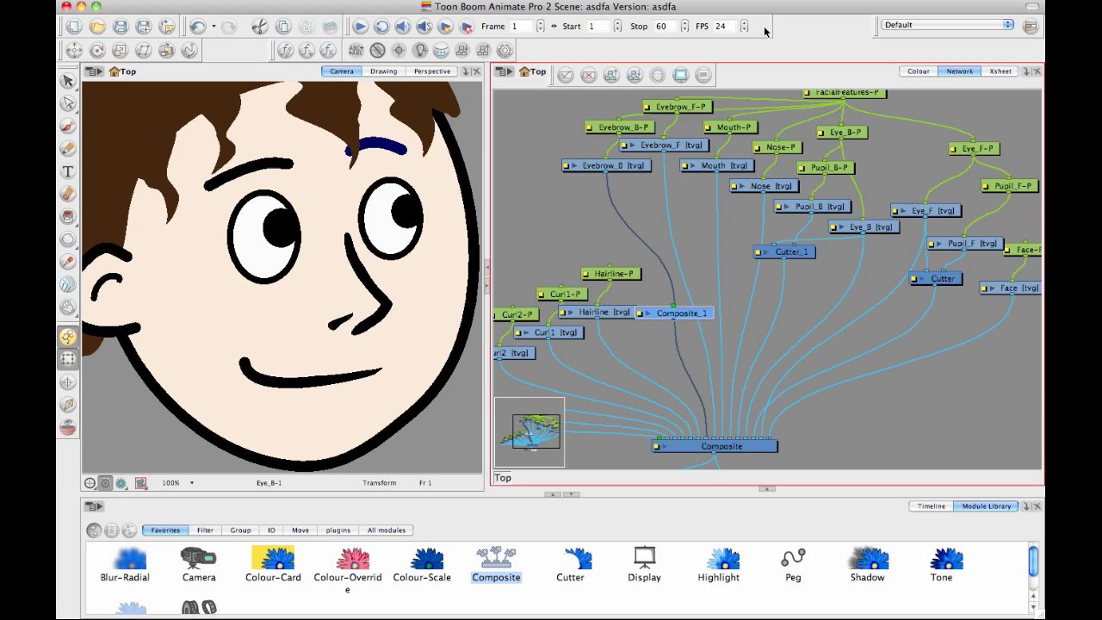
{"action": "left_click_drag", "start_coordinate": [715, 436], "coordinate": [686, 306]}
{"action": "left_click_drag", "start_coordinate": [713, 379], "coordinate": [693, 309]}
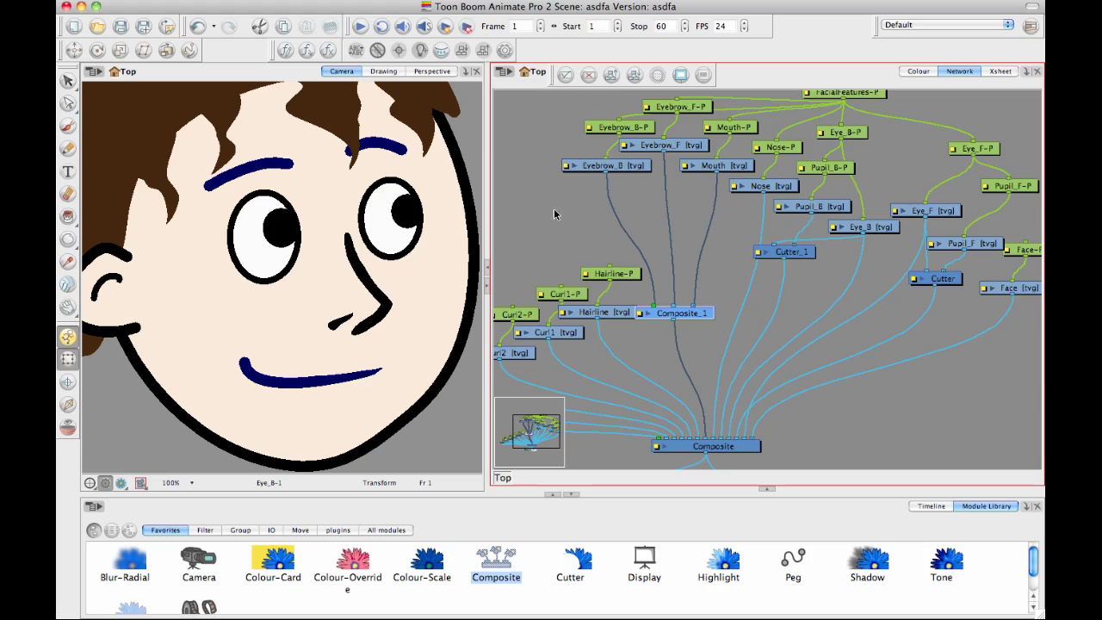
Reroute Cutter_1, Eye_B, Eye_F and Cutter from the main Composite into Composite_1, shifting the Nose node aside
{"action": "left_click", "coordinate": [778, 187]}
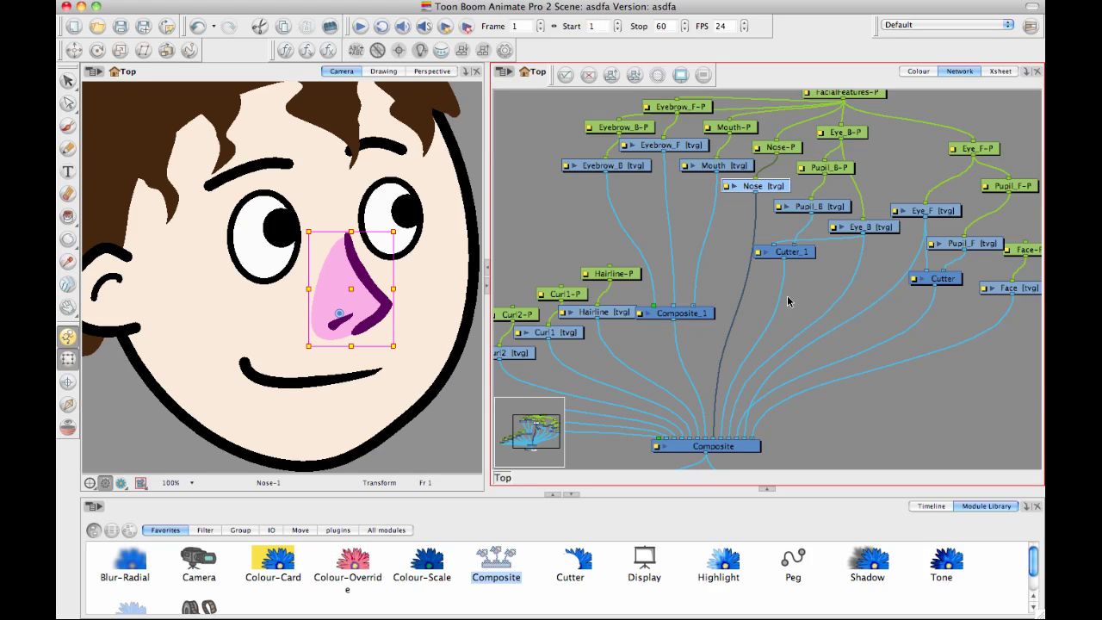
{"action": "left_click_drag", "start_coordinate": [778, 301], "coordinate": [696, 308]}
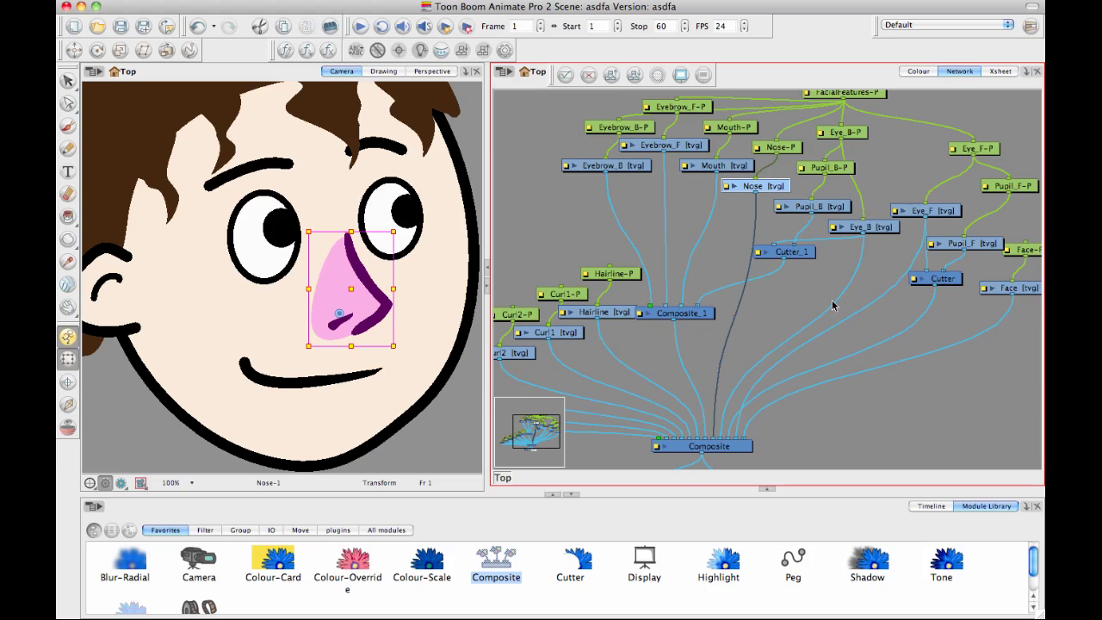
{"action": "mouse_move", "coordinate": [832, 305]}
{"action": "left_mouse_down"}
{"action": "mouse_move", "coordinate": [712, 298]}
{"action": "mouse_move", "coordinate": [699, 310]}
{"action": "mouse_move", "coordinate": [807, 287]}
{"action": "mouse_move", "coordinate": [763, 283]}
{"action": "mouse_move", "coordinate": [792, 298]}
{"action": "mouse_move", "coordinate": [701, 312]}
{"action": "left_mouse_up"}
{"action": "left_click_drag", "start_coordinate": [886, 344], "coordinate": [707, 309]}
{"action": "scroll", "coordinate": [837, 308], "scroll_direction": "up", "scroll_amount": 2}
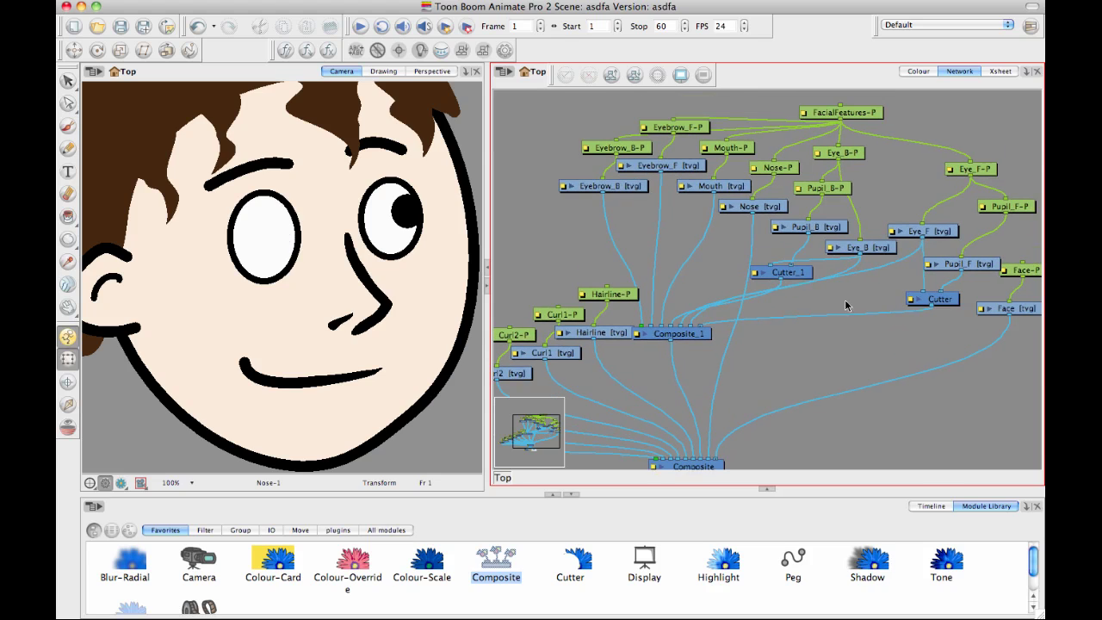
Reposition Composite_1 and Cutter, and rearrange Composite_1's incoming connections so the pupils draw over the eyes
{"action": "left_click_drag", "start_coordinate": [793, 257], "coordinate": [845, 201]}
{"action": "left_click", "coordinate": [746, 284]}
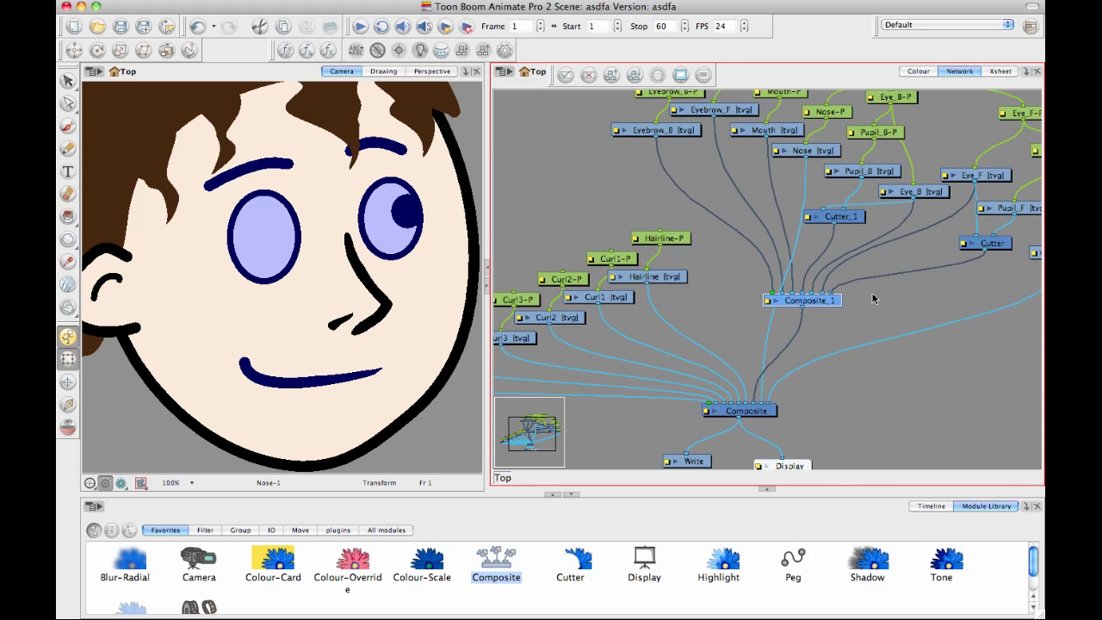
{"action": "scroll", "coordinate": [845, 277], "scroll_direction": "up", "scroll_amount": 3}
{"action": "scroll", "coordinate": [845, 276], "scroll_direction": "right", "scroll_amount": 1}
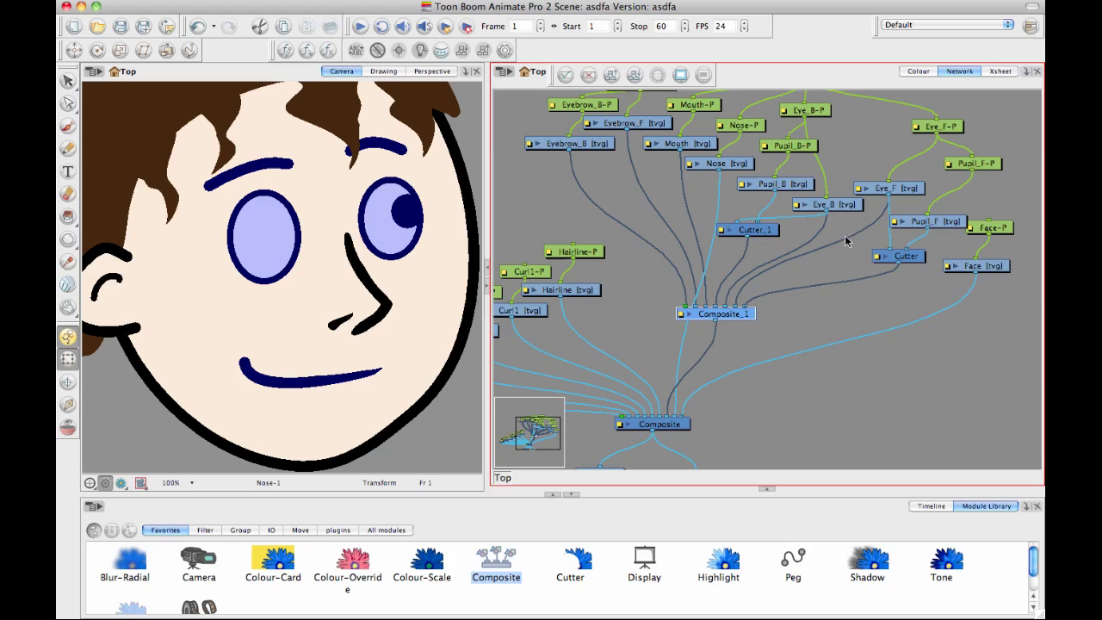
{"action": "left_click_drag", "start_coordinate": [908, 260], "coordinate": [893, 254]}
{"action": "left_click_drag", "start_coordinate": [746, 308], "coordinate": [734, 310]}
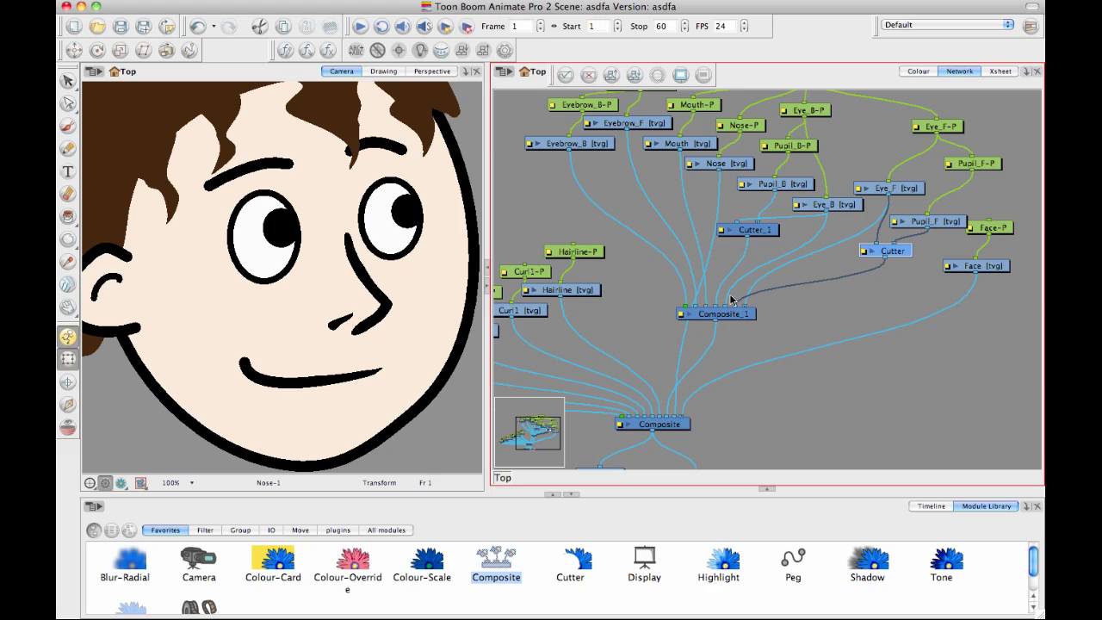
{"action": "scroll", "coordinate": [775, 322], "scroll_direction": "up", "scroll_amount": 2}
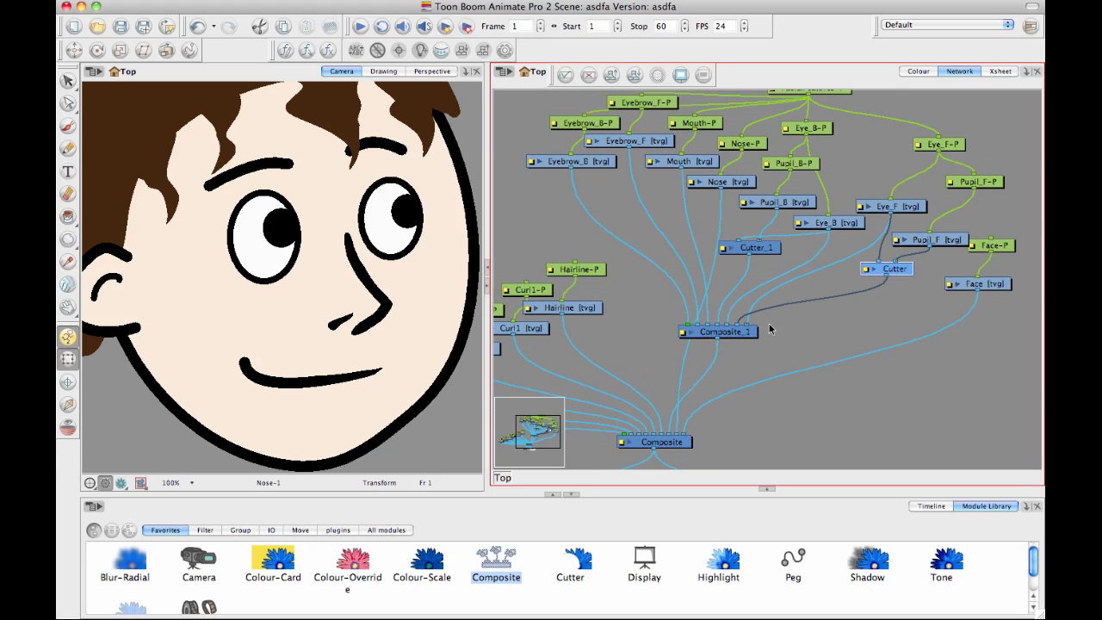
Check what the FacialFeatures-P peg controls, and move Composite_1 closer beneath the facial feature nodes
{"action": "scroll", "coordinate": [759, 299], "scroll_direction": "up", "scroll_amount": 2}
{"action": "key", "text": "2"}
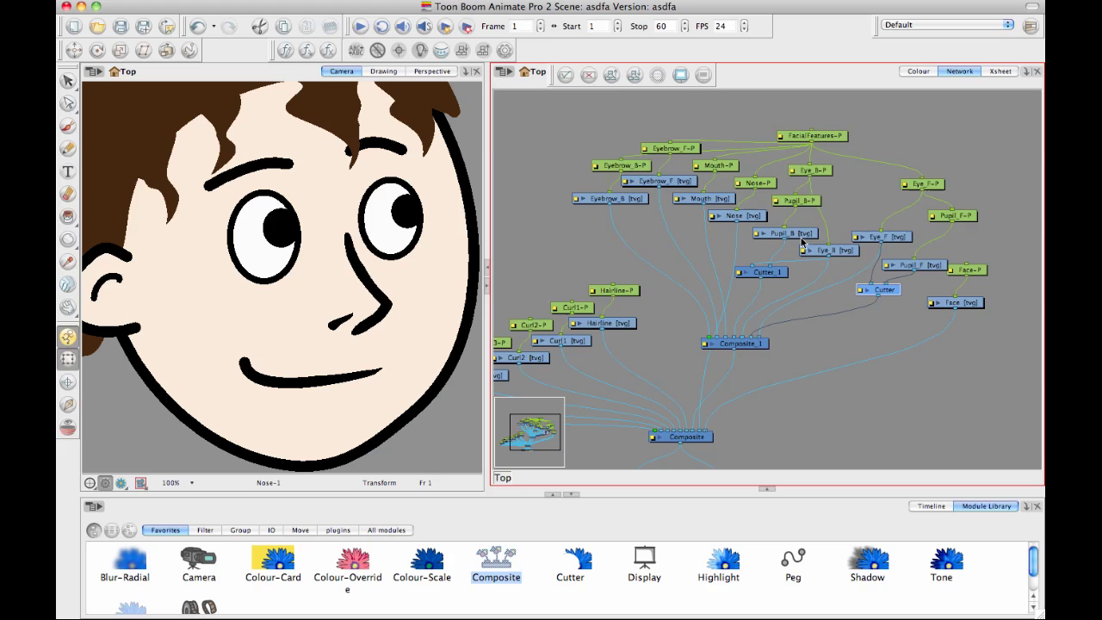
{"action": "mouse_move", "coordinate": [799, 227]}
{"action": "left_mouse_down"}
{"action": "mouse_move", "coordinate": [741, 199]}
{"action": "mouse_move", "coordinate": [762, 290]}
{"action": "mouse_move", "coordinate": [792, 242]}
{"action": "left_mouse_up"}
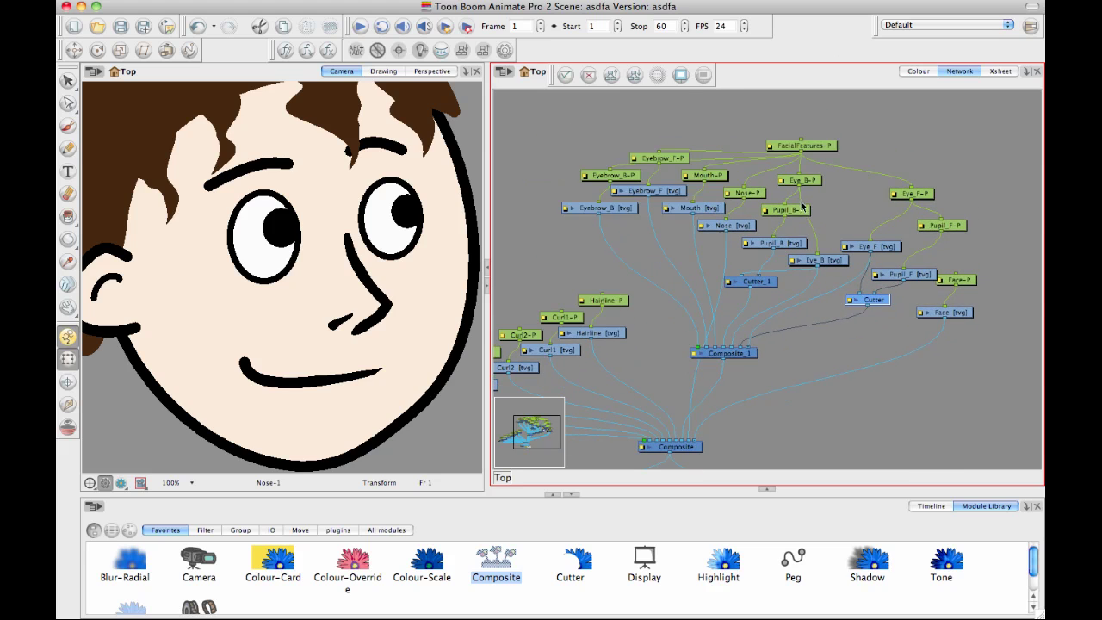
{"action": "left_click", "coordinate": [812, 137]}
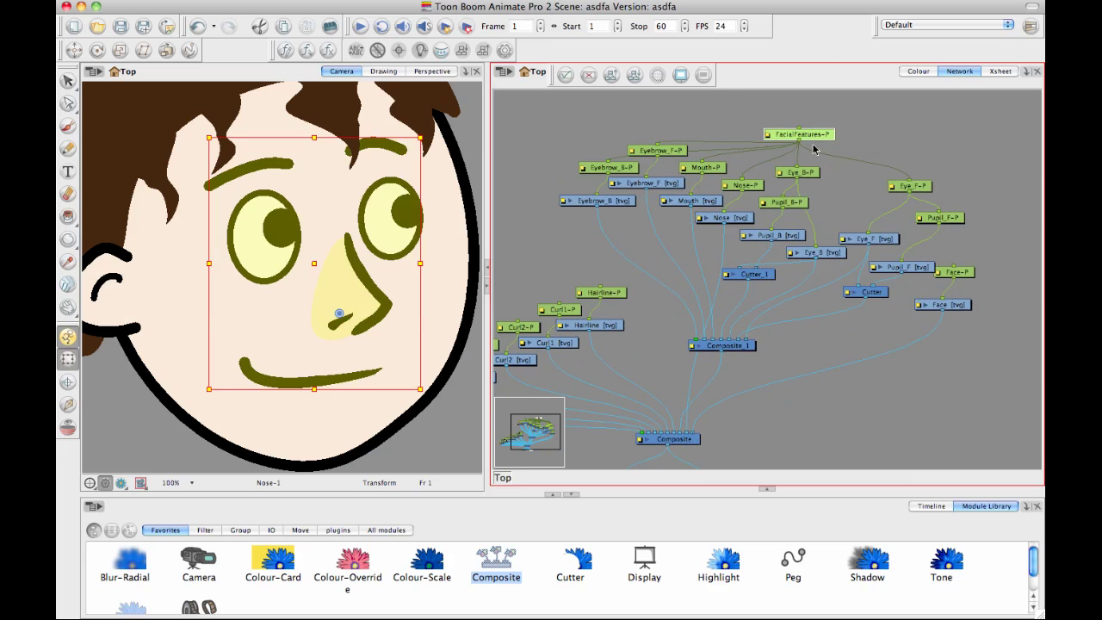
{"action": "left_click_drag", "start_coordinate": [743, 351], "coordinate": [778, 327]}
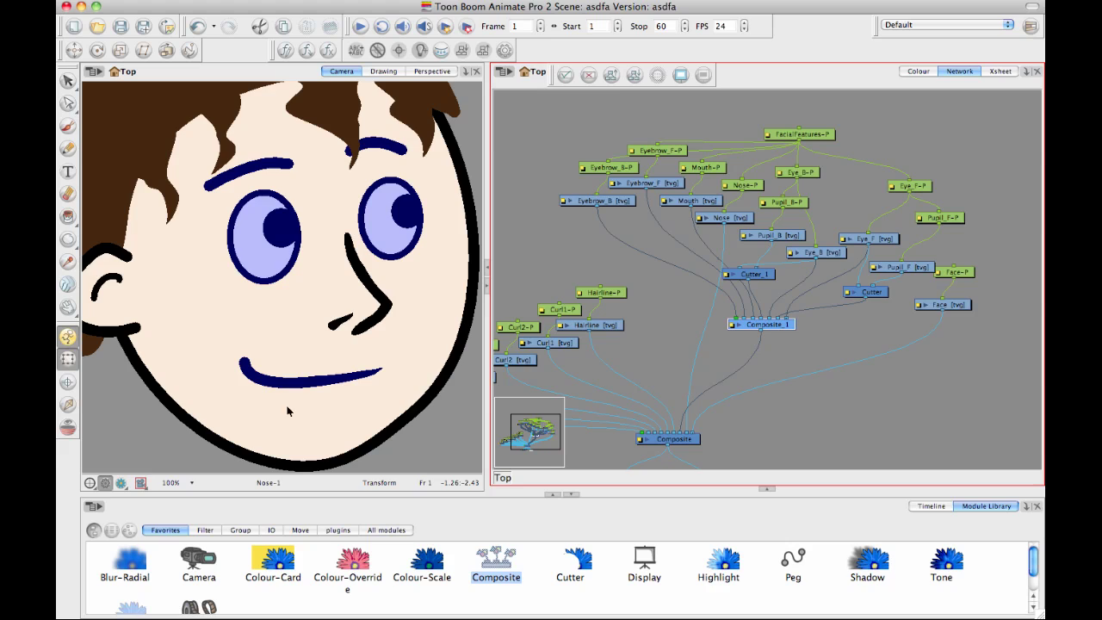
{"action": "left_click", "coordinate": [785, 344]}
{"action": "left_click", "coordinate": [771, 324]}
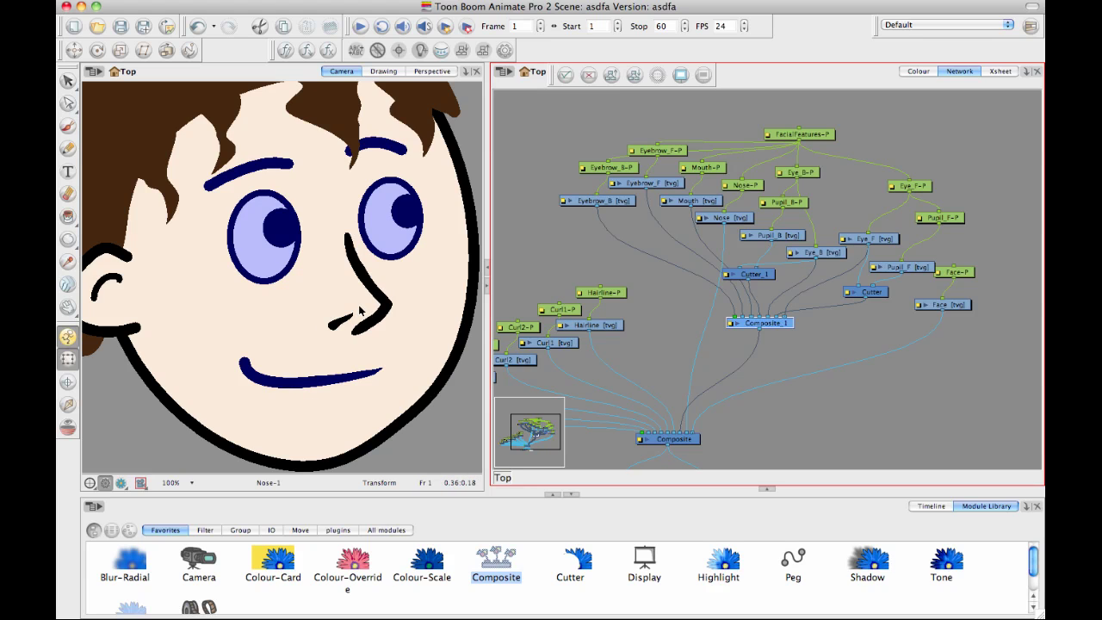
Insert a new Cutter module between Composite_1 and the main Composite, feeding Composite_1 into its image input
{"action": "scroll", "coordinate": [809, 278], "scroll_direction": "down", "scroll_amount": 3}
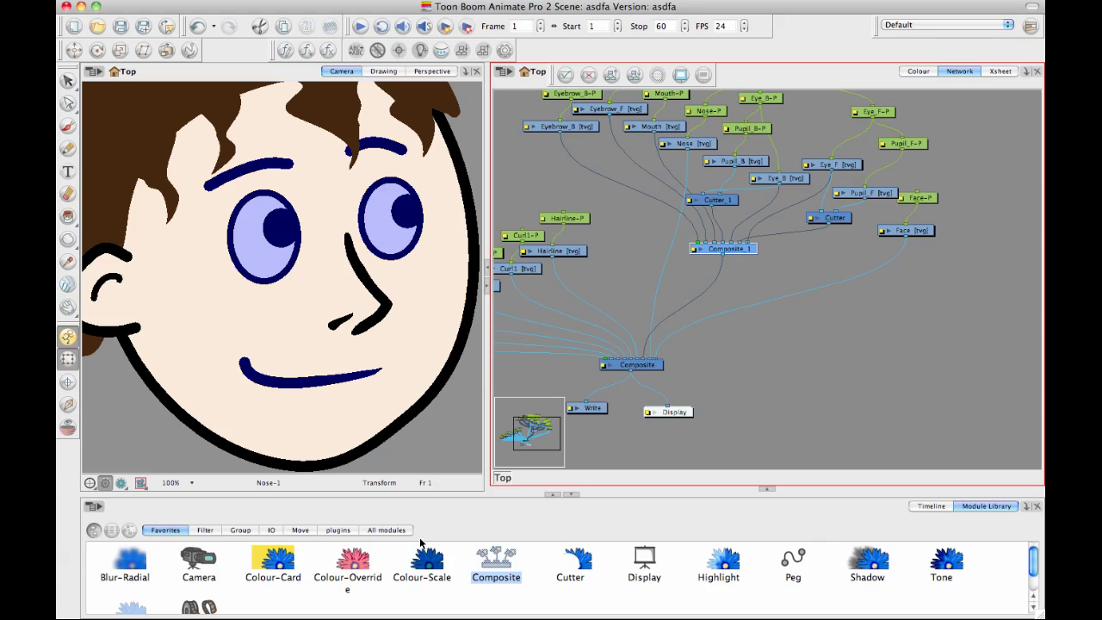
{"action": "left_click_drag", "start_coordinate": [581, 564], "coordinate": [647, 465]}
{"action": "left_click_drag", "start_coordinate": [792, 340], "coordinate": [724, 302]}
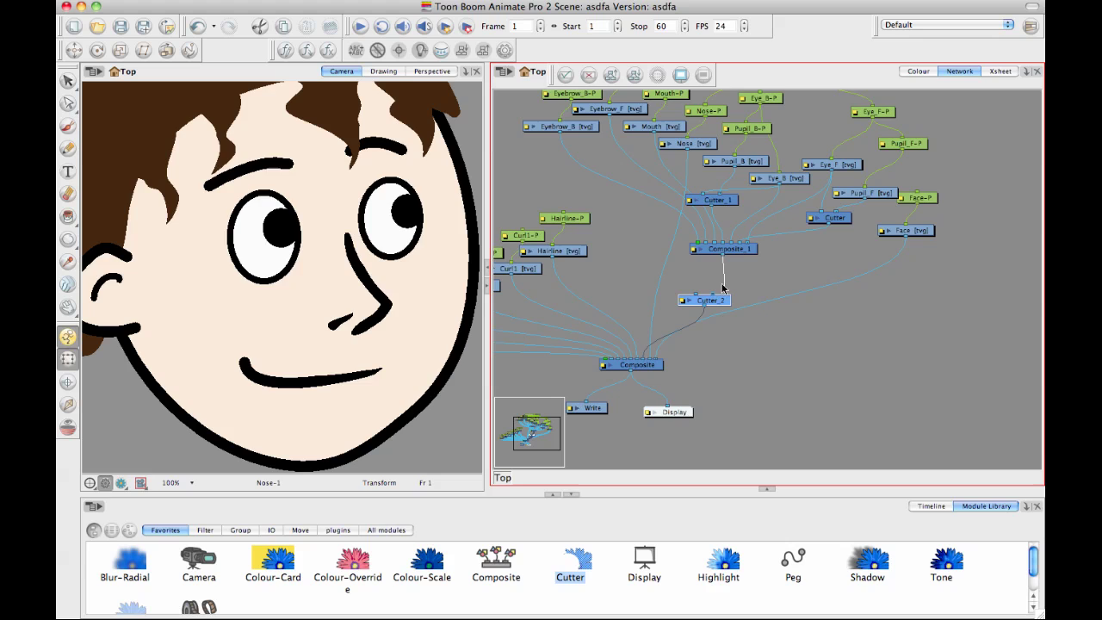
{"action": "left_click_drag", "start_coordinate": [723, 254], "coordinate": [711, 295]}
{"action": "left_click_drag", "start_coordinate": [738, 250], "coordinate": [739, 244]}
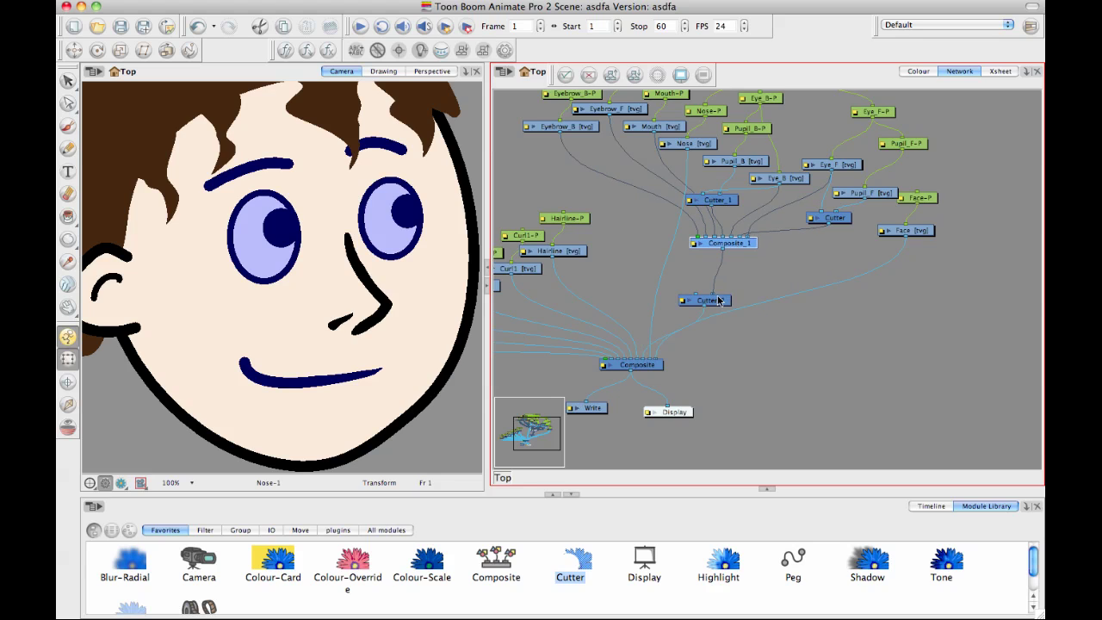
{"action": "left_click_drag", "start_coordinate": [718, 301], "coordinate": [726, 283]}
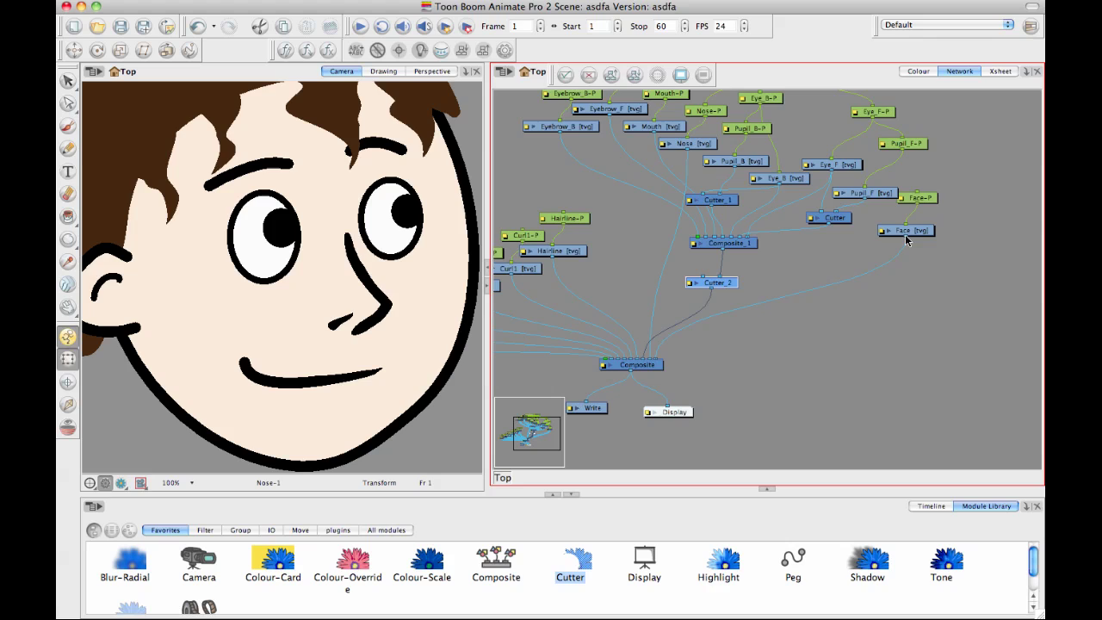
Connect the Face drawing to Cutter_2's matte input and turn on Inverted for Cutter_2
{"action": "left_click_drag", "start_coordinate": [906, 241], "coordinate": [726, 291]}
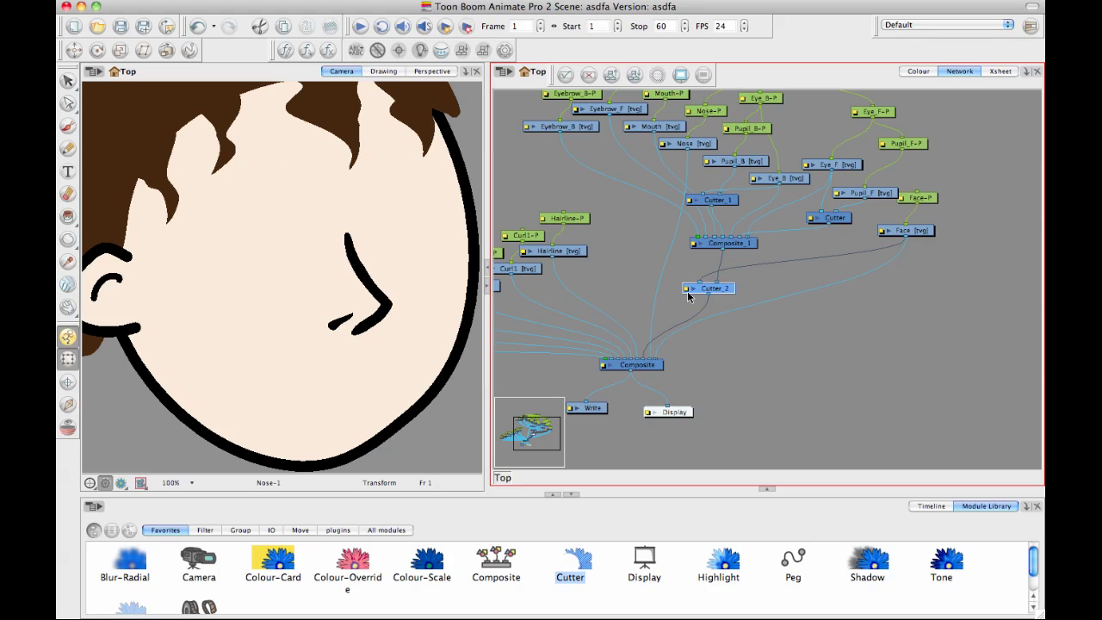
{"action": "double_click", "coordinate": [687, 291]}
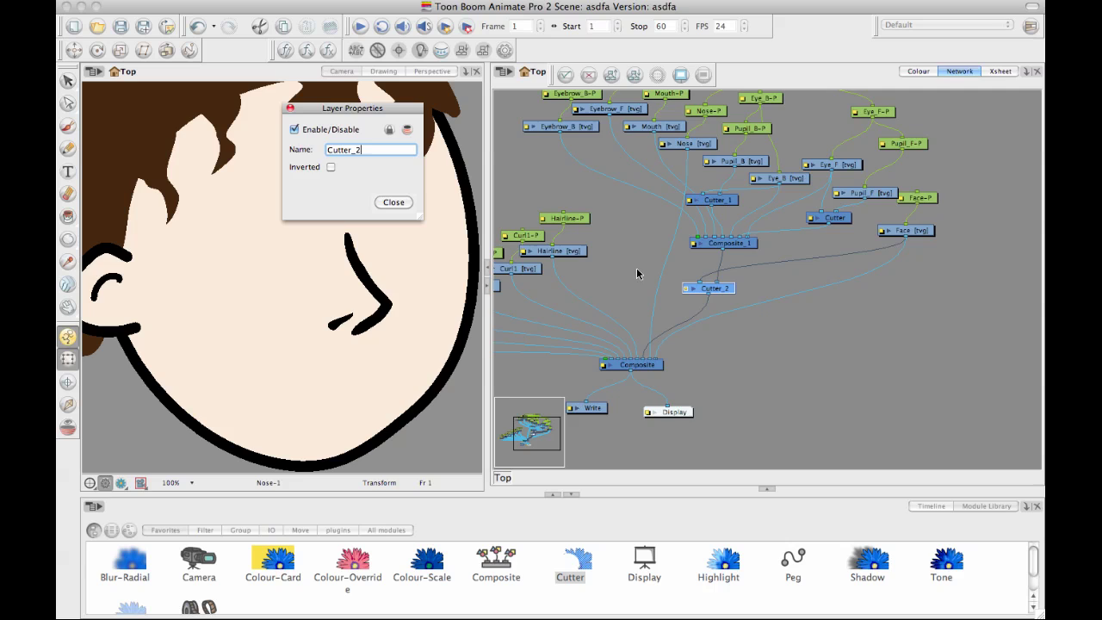
{"action": "left_click", "coordinate": [330, 168]}
{"action": "left_click", "coordinate": [395, 204]}
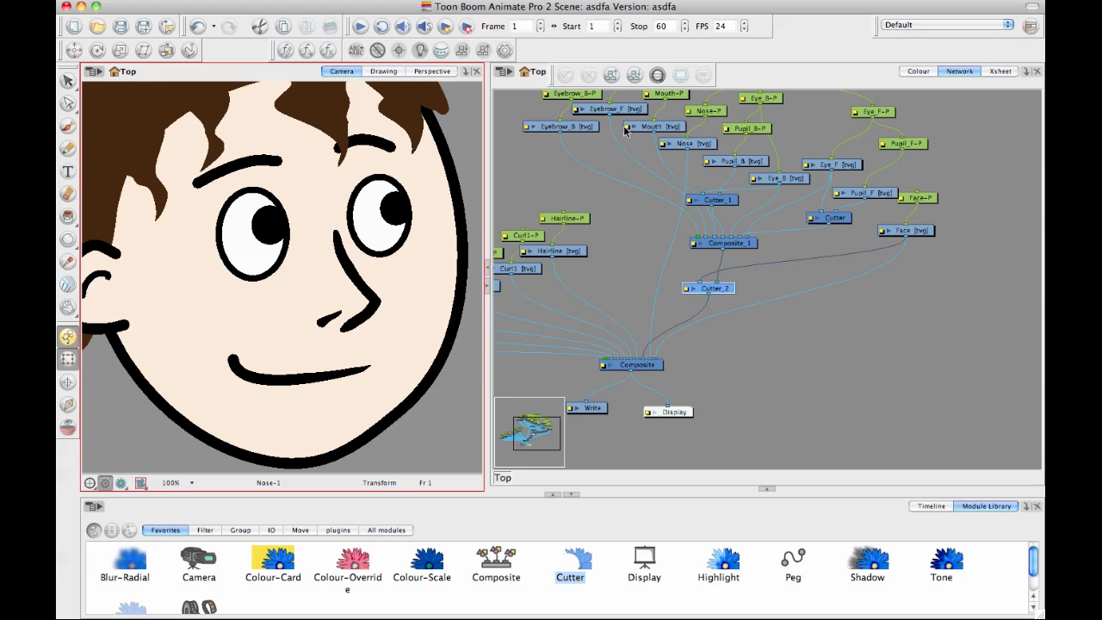
Move the FacialFeatures-P peg higher above the facial feature nodes and keep it selected
{"action": "left_click_drag", "start_coordinate": [675, 151], "coordinate": [722, 223]}
{"action": "left_click", "coordinate": [794, 146]}
{"action": "left_click_drag", "start_coordinate": [807, 144], "coordinate": [775, 104]}
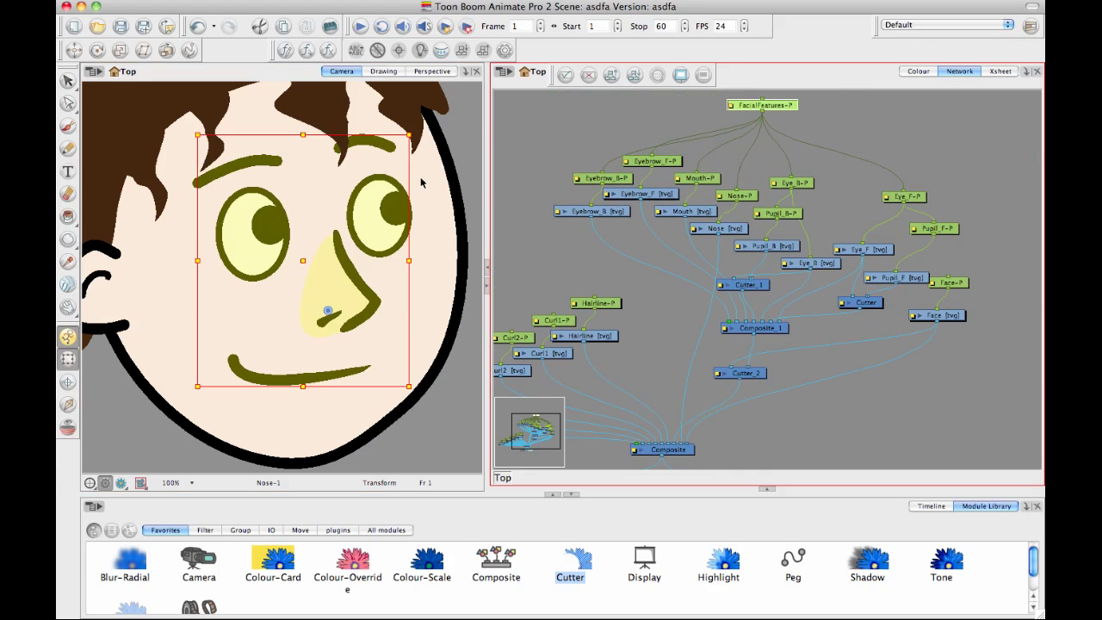
Test Cutter_2 by shifting all facial features past the front edge of the face, and undo the moves
{"action": "left_click_drag", "start_coordinate": [302, 257], "coordinate": [409, 231]}
{"action": "scroll", "coordinate": [409, 231], "scroll_direction": "down", "scroll_amount": 2}
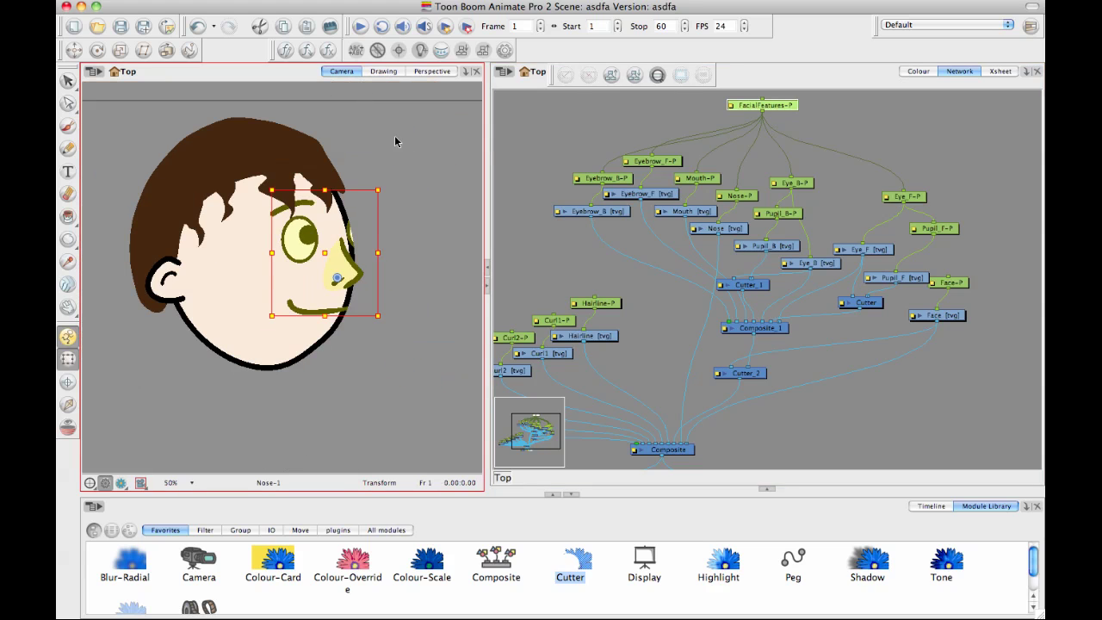
{"action": "mouse_move", "coordinate": [323, 252]}
{"action": "left_mouse_down"}
{"action": "mouse_move", "coordinate": [298, 252]}
{"action": "mouse_move", "coordinate": [306, 265]}
{"action": "mouse_move", "coordinate": [334, 247]}
{"action": "left_mouse_up"}
{"action": "left_click", "coordinate": [338, 422]}
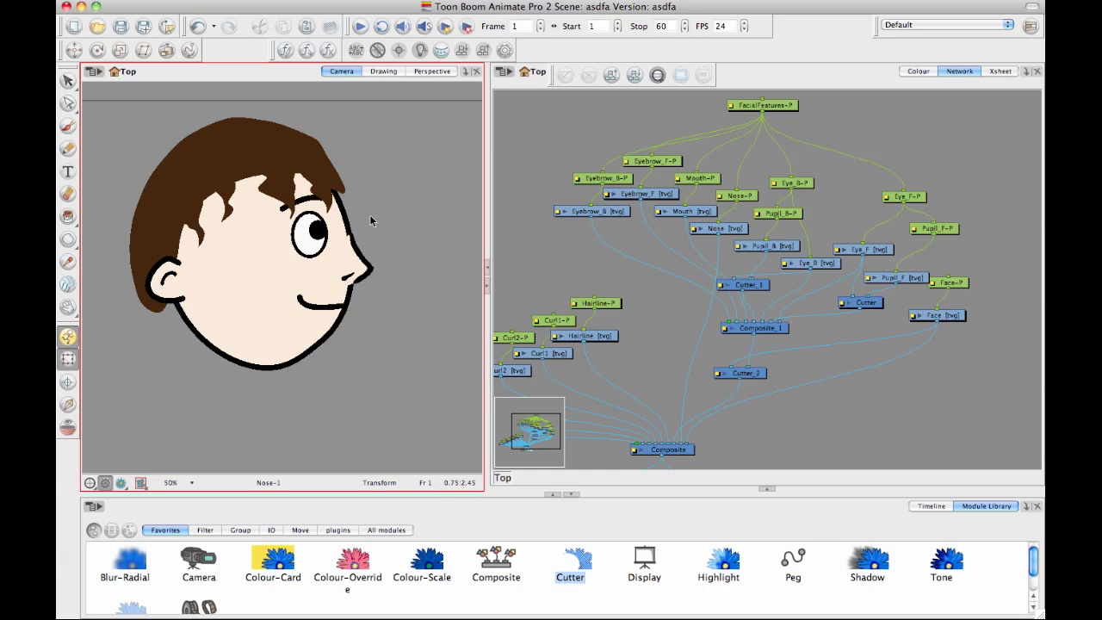
{"action": "left_click_drag", "start_coordinate": [376, 229], "coordinate": [390, 220]}
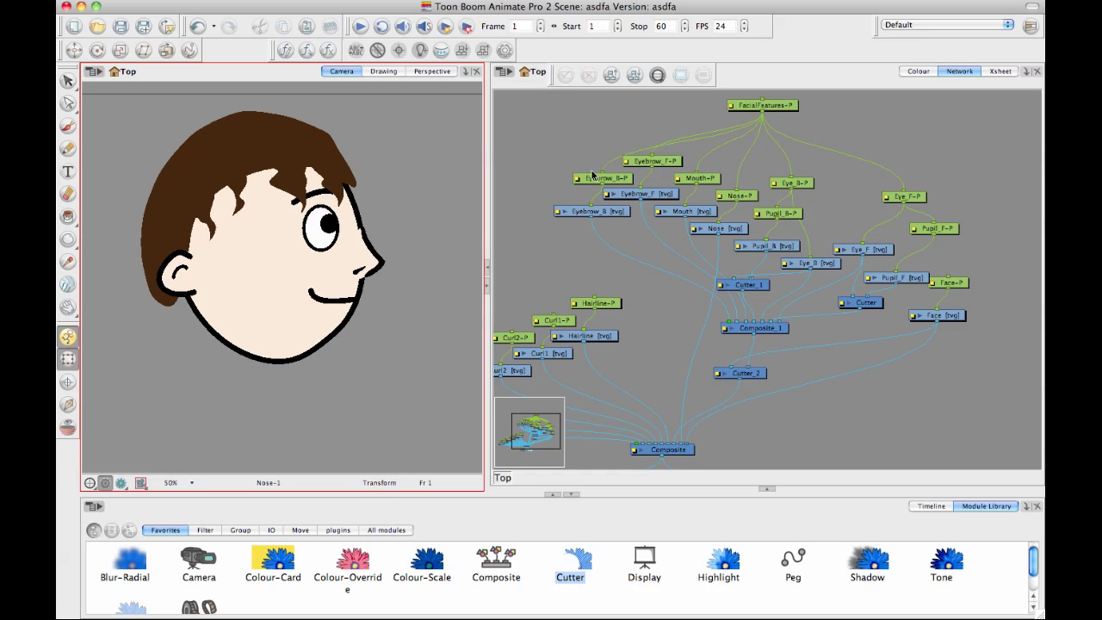
{"action": "left_click", "coordinate": [370, 258]}
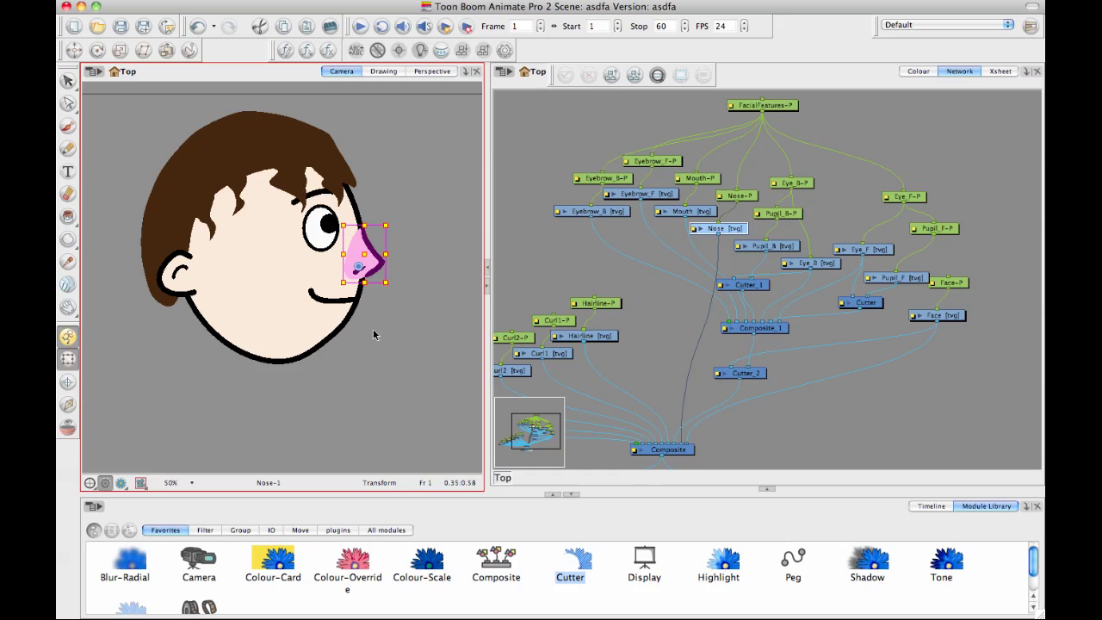
{"action": "left_click", "coordinate": [374, 335]}
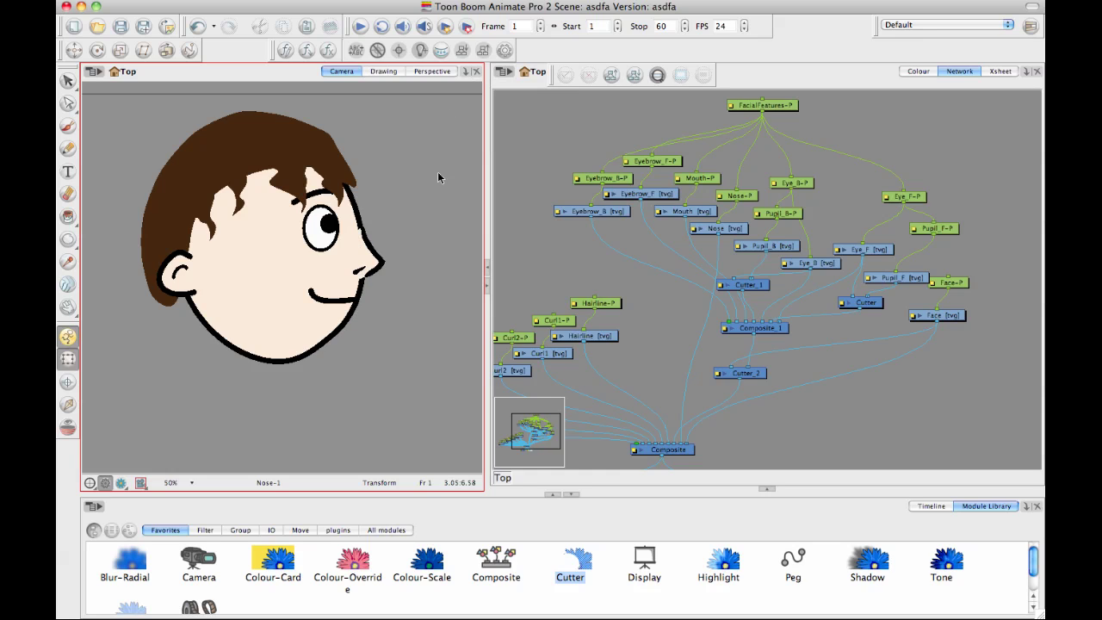
{"action": "key", "text": "super+z"}
{"action": "key", "text": "super+z"}
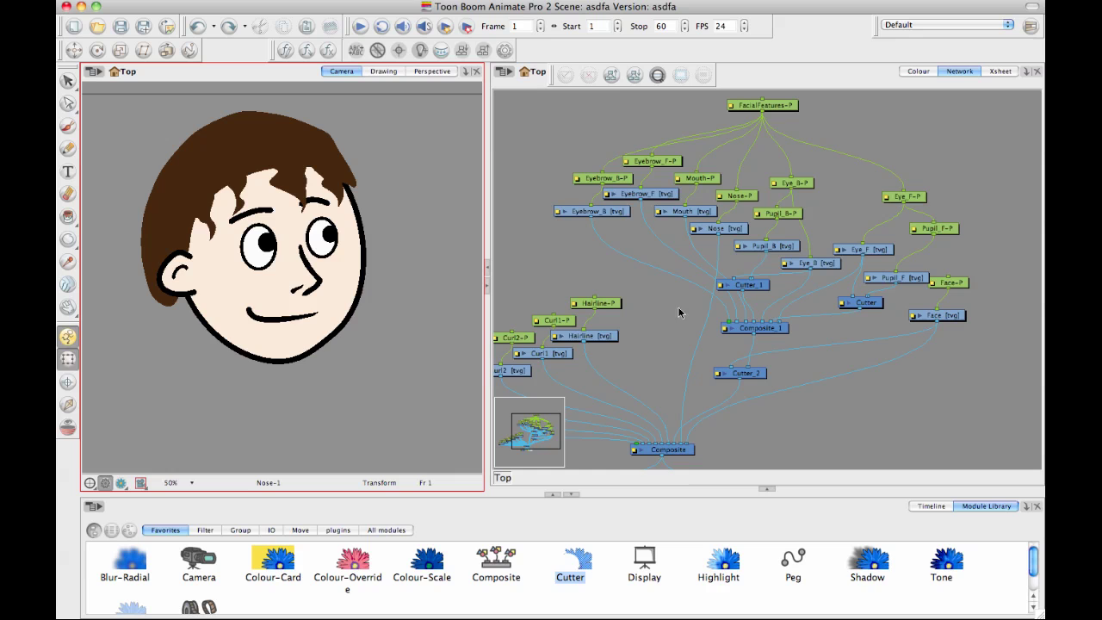
Move the Face drawing and Face-P peg away from the neighbouring nodes to make room in the network
{"action": "key", "text": "space"}
{"action": "left_click_drag", "start_coordinate": [839, 364], "coordinate": [817, 251]}
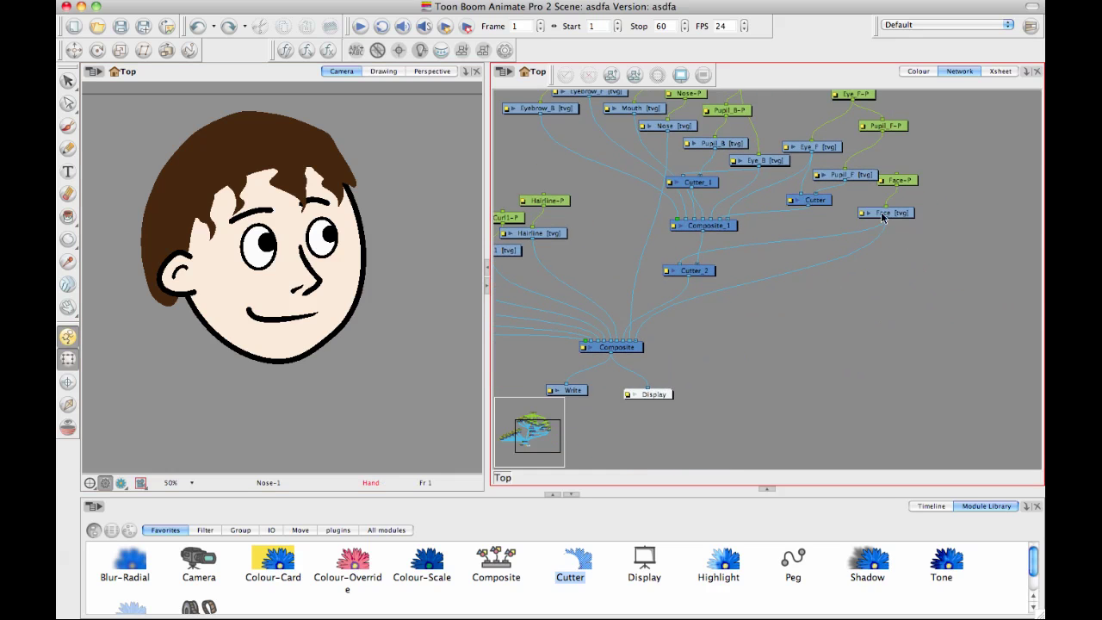
{"action": "left_click_drag", "start_coordinate": [895, 221], "coordinate": [900, 224]}
{"action": "left_click_drag", "start_coordinate": [914, 182], "coordinate": [946, 185]}
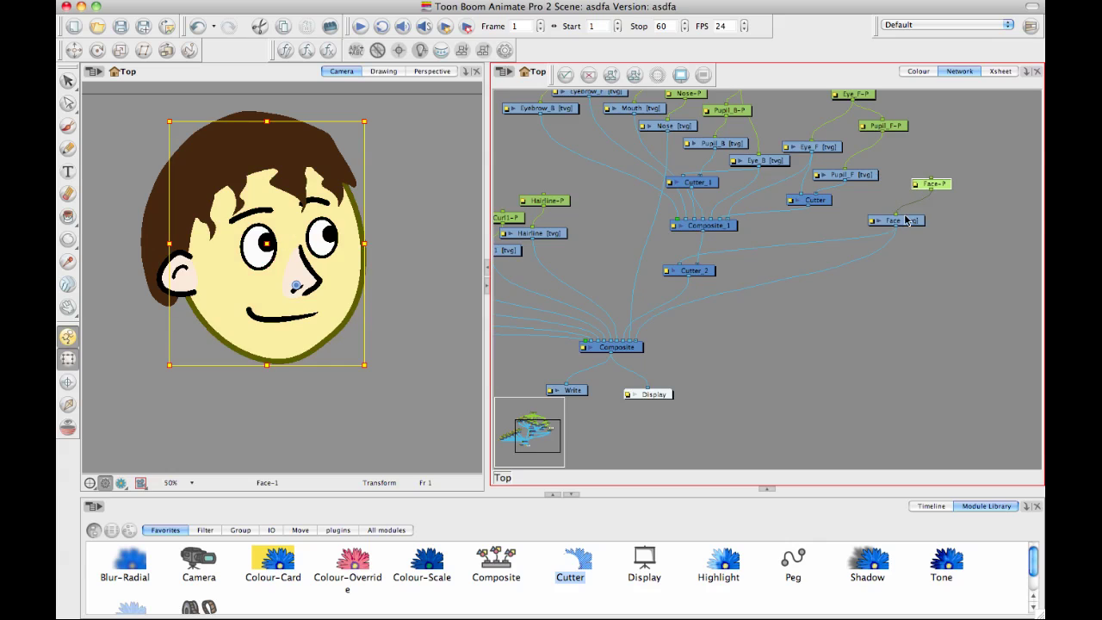
Inspect Cutter_2's connections and examine the Face drawing's outline and fill on its own
{"action": "left_click", "coordinate": [684, 269]}
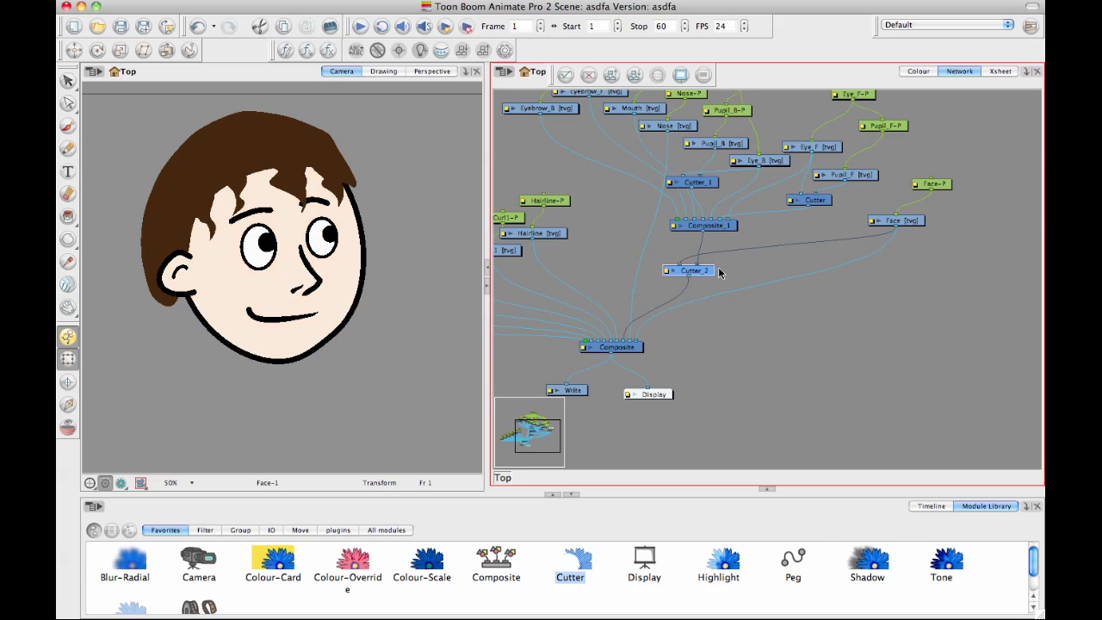
{"action": "left_click", "coordinate": [902, 221]}
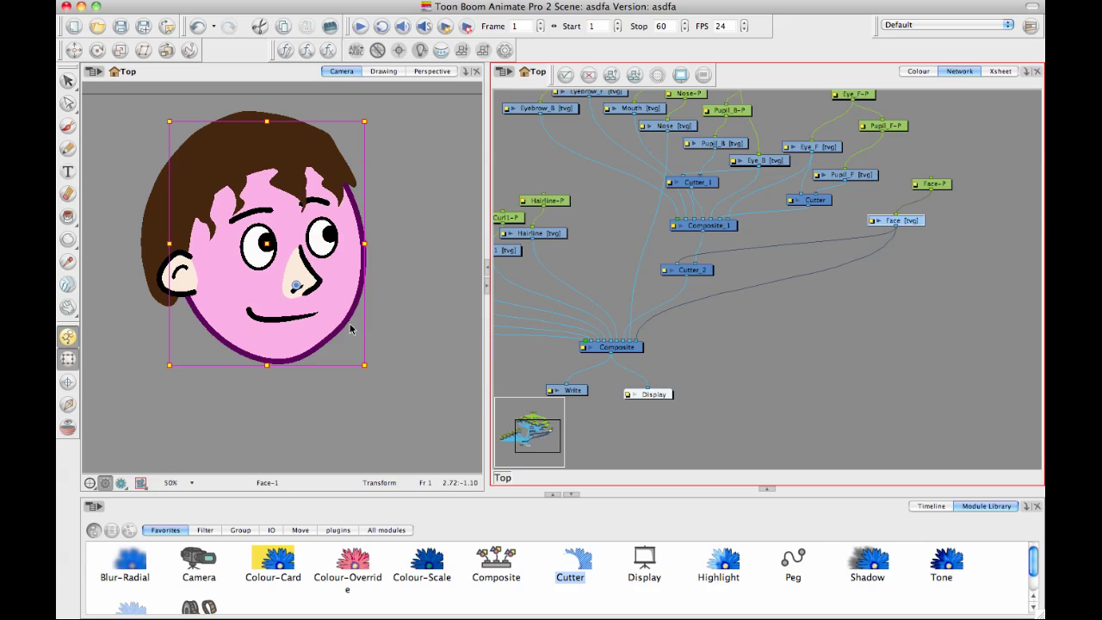
{"action": "left_click", "coordinate": [394, 73]}
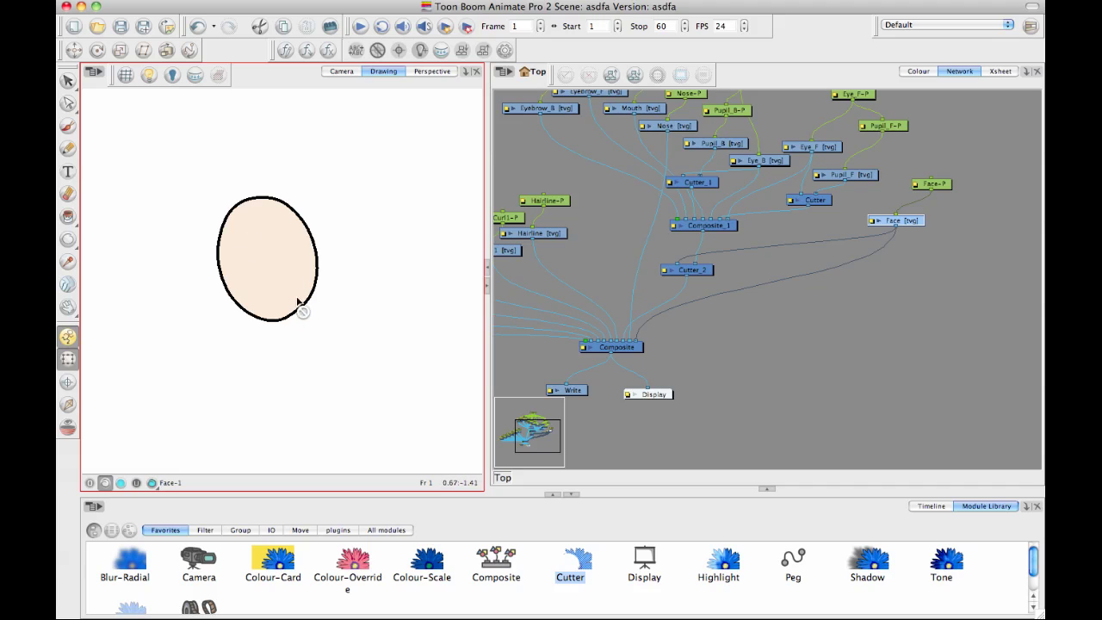
{"action": "left_click", "coordinate": [342, 72]}
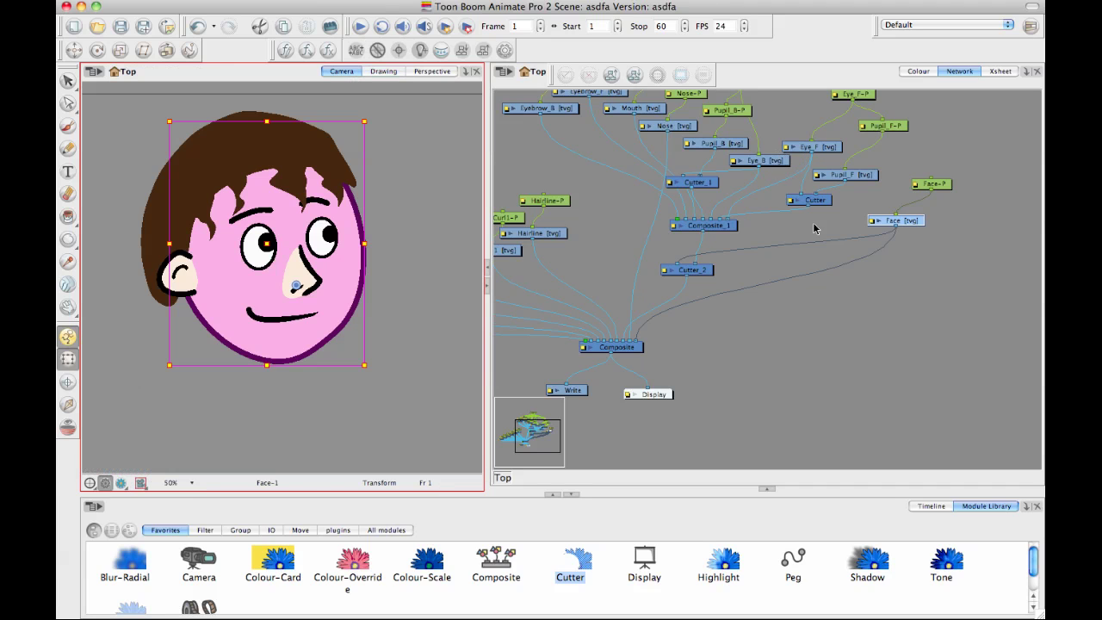
Insert a Colour-Override module on the connection between Face and Cutter_2
{"action": "left_click", "coordinate": [904, 322]}
{"action": "left_click_drag", "start_coordinate": [352, 560], "coordinate": [819, 250]}
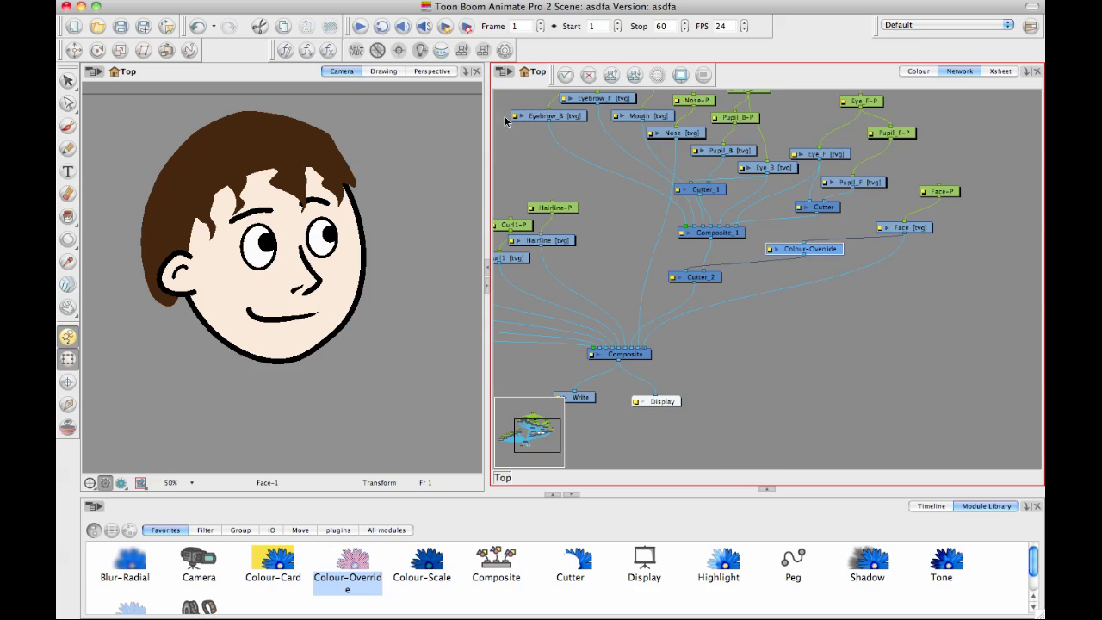
Open the Colour-Override properties and add the skin colour New 0 from palette asdfa to its selected colours
{"action": "double_click", "coordinate": [789, 250]}
{"action": "left_click_drag", "start_coordinate": [560, 115], "coordinate": [651, 57]}
{"action": "left_click_drag", "start_coordinate": [569, 48], "coordinate": [619, 43]}
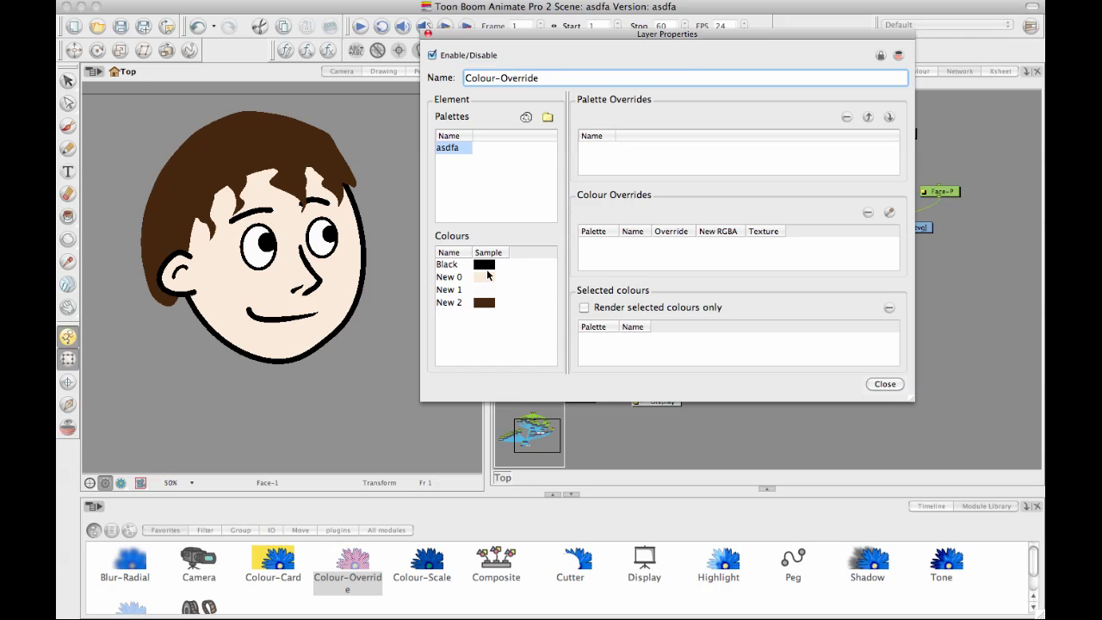
{"action": "left_click", "coordinate": [487, 275]}
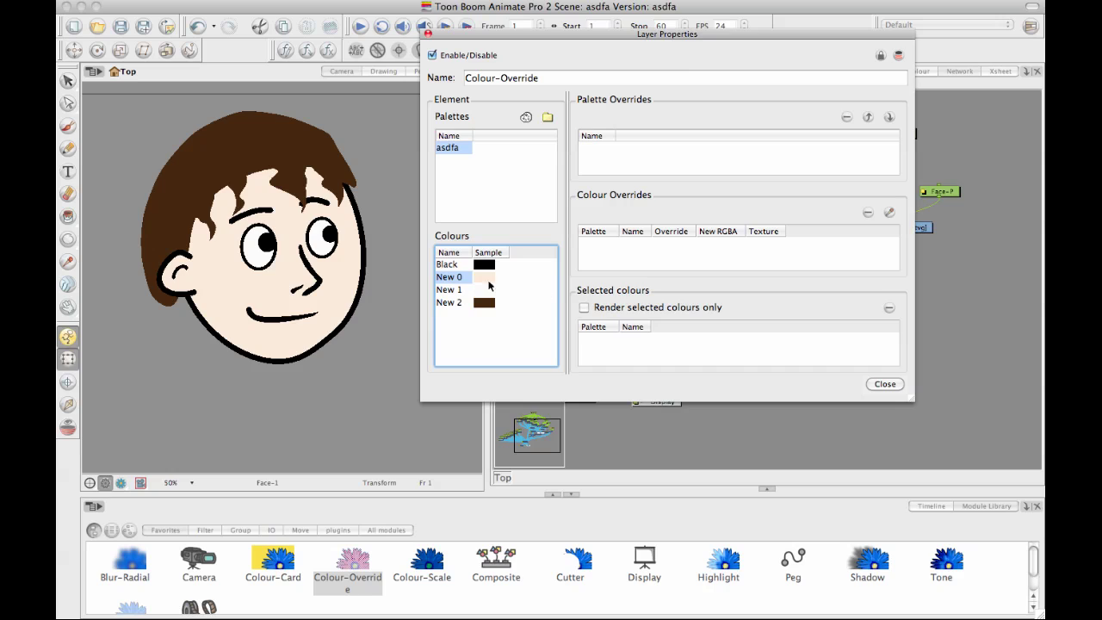
{"action": "left_click_drag", "start_coordinate": [456, 278], "coordinate": [645, 351]}
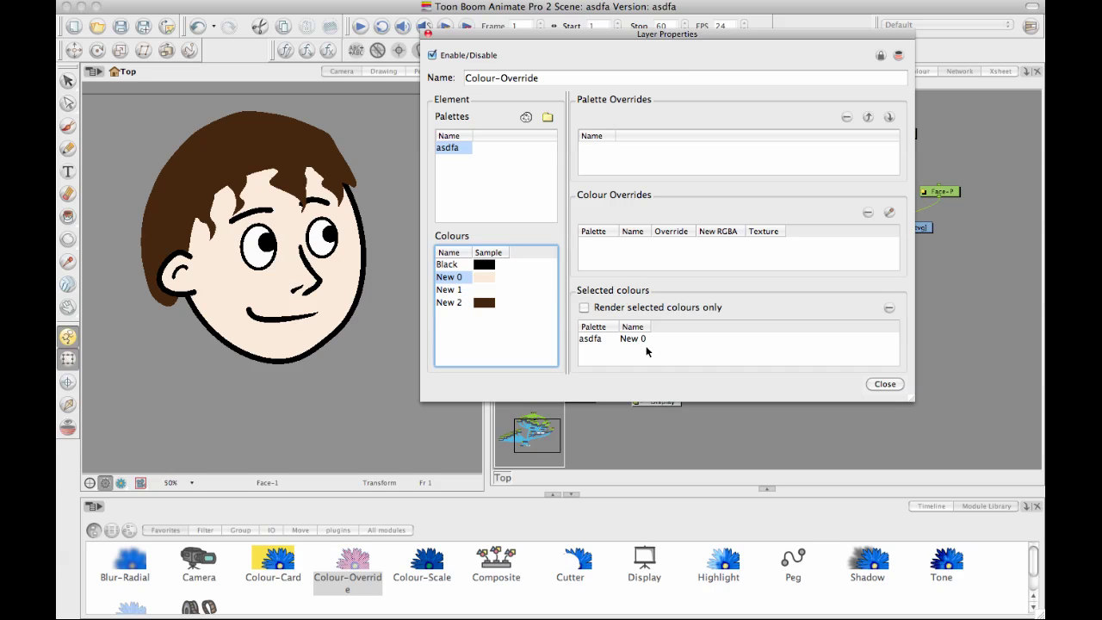